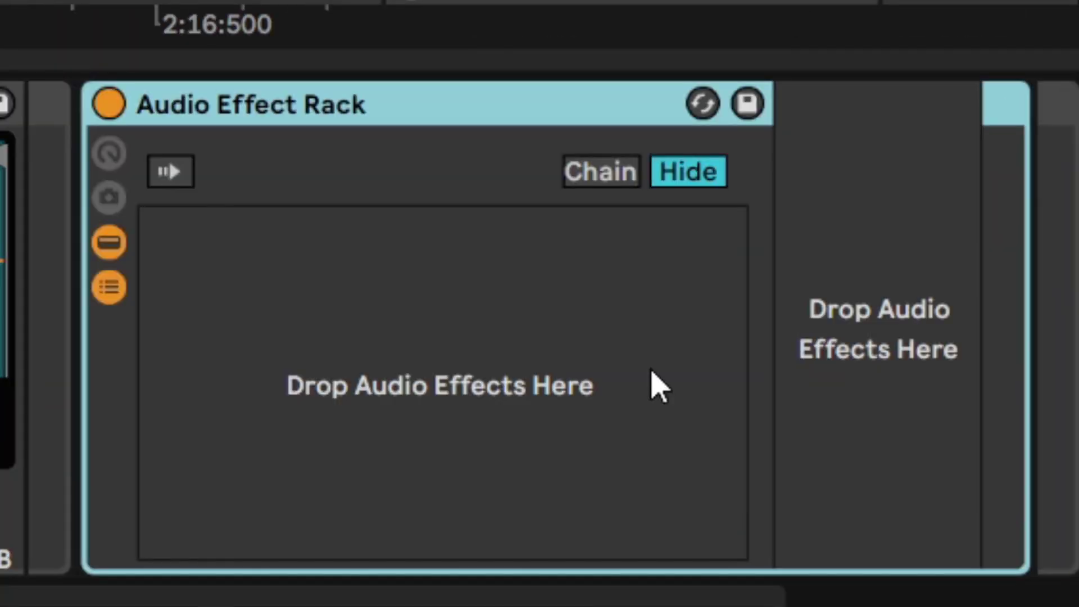
Create three chains in the empty Audio Effect Rack.
right_click(654, 374)
left_click(657, 387)
right_click(620, 402)
key("Escape")
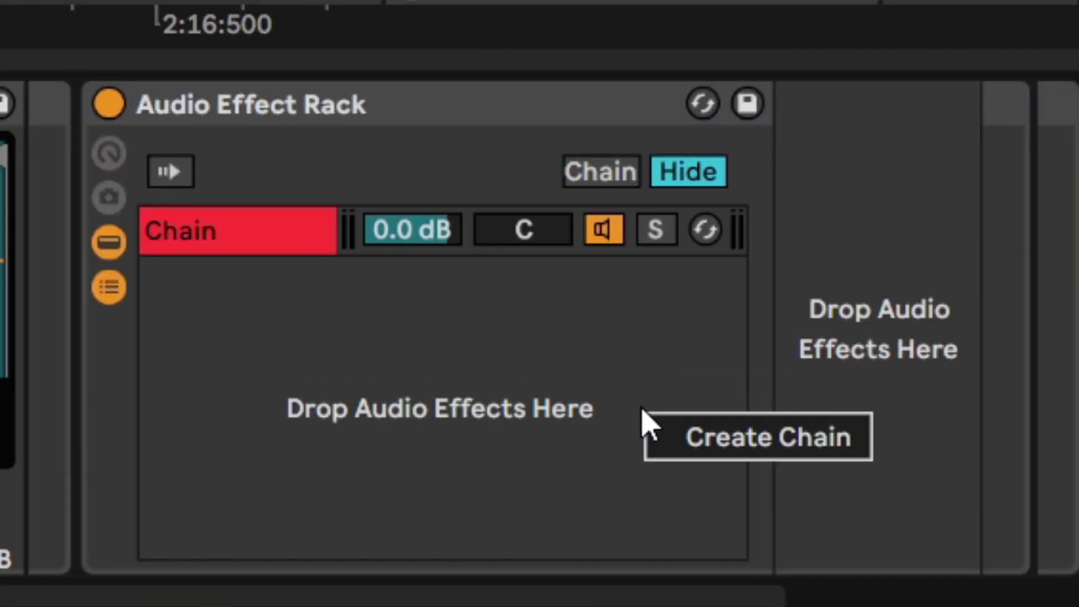
right_click(642, 417)
left_click(650, 435)
key("ctrl+t")
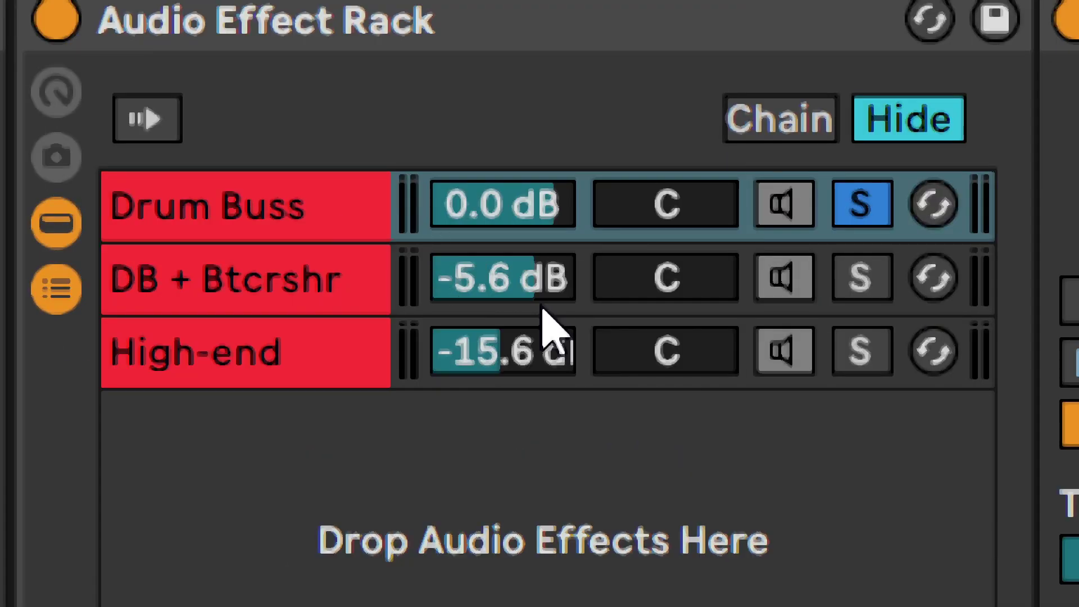
Play the kick and set the Drum Buss Drive to 60 % with Soft distortion.
key("space")
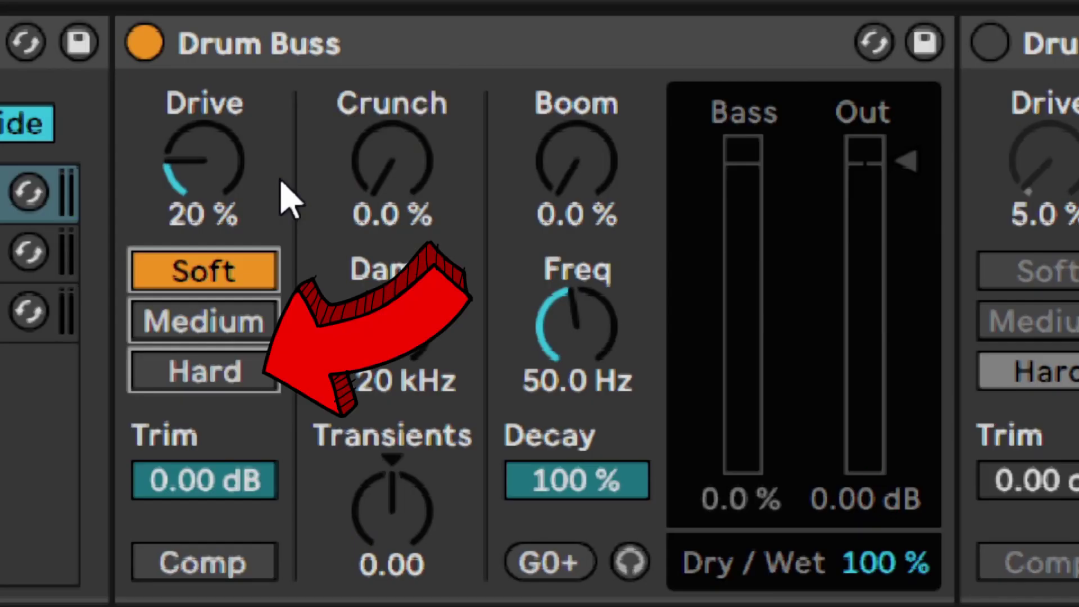
key("space")
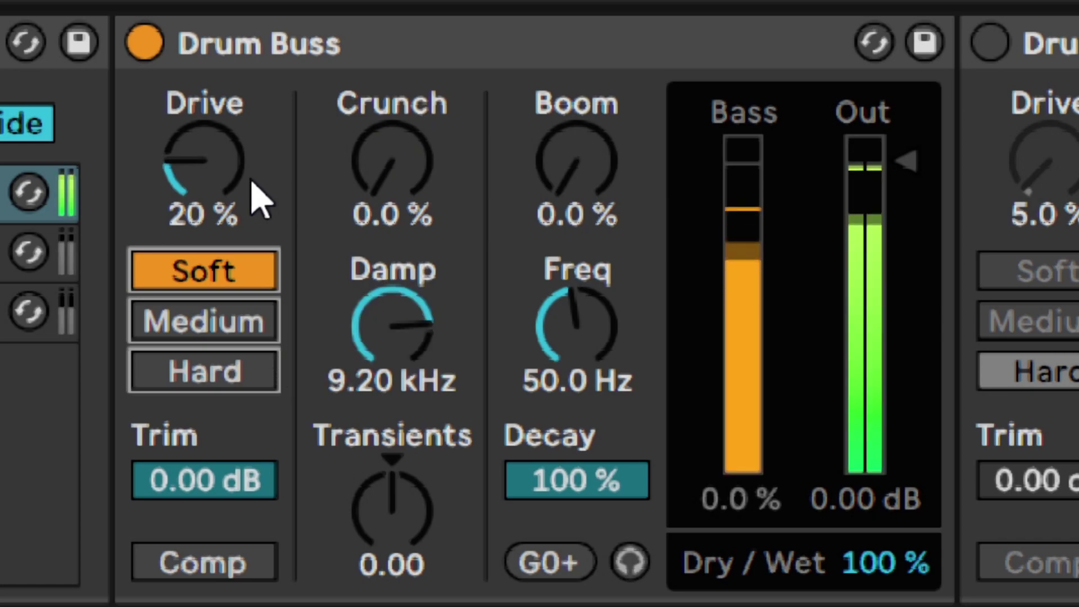
left_click(194, 188)
type("60")
key("Return")
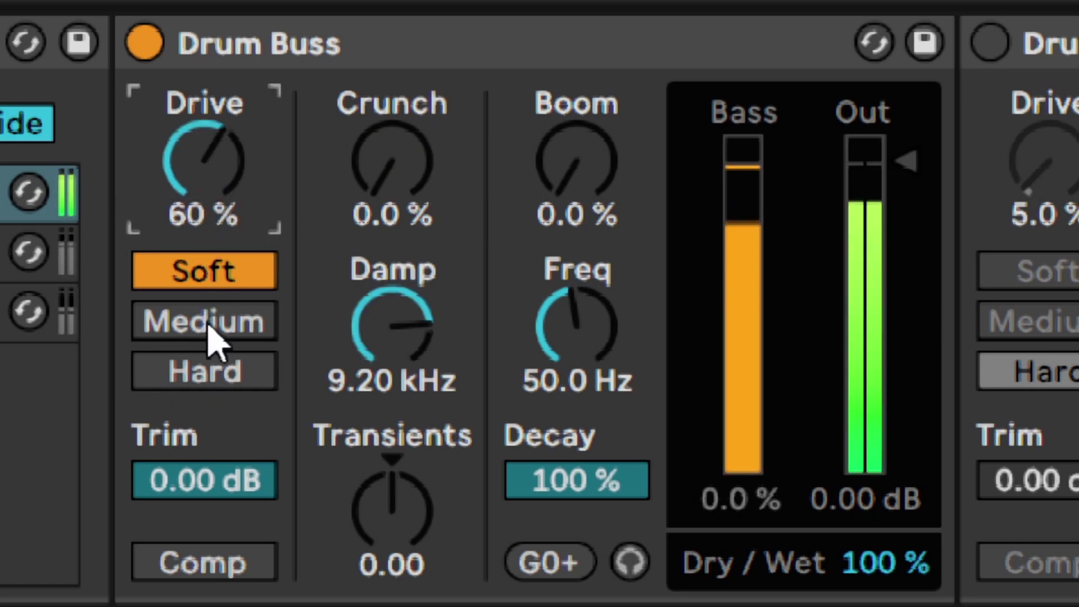
Audition Medium distortion in Drum Buss, switch it to Hard and raise Drive to 85 %.
left_click(219, 334)
left_click(213, 388)
left_click_drag(209, 248, 207, 181)
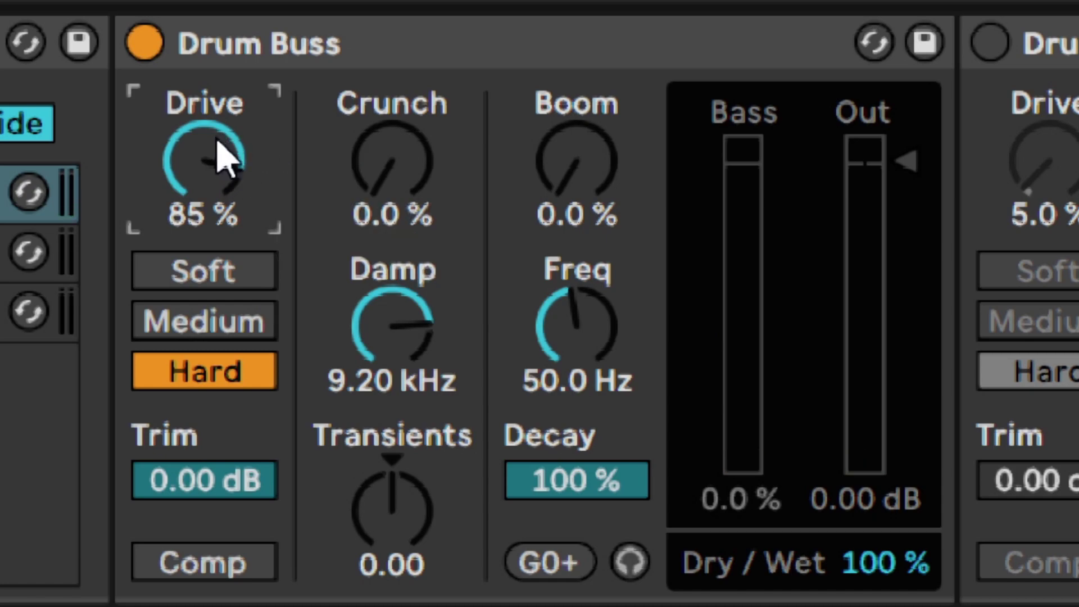
Lower Drive to 0 %, compare the kick with Drum Buss bypassed and active, and set Drive to 5 %.
left_click_drag(194, 167, 194, 287)
left_click(151, 50)
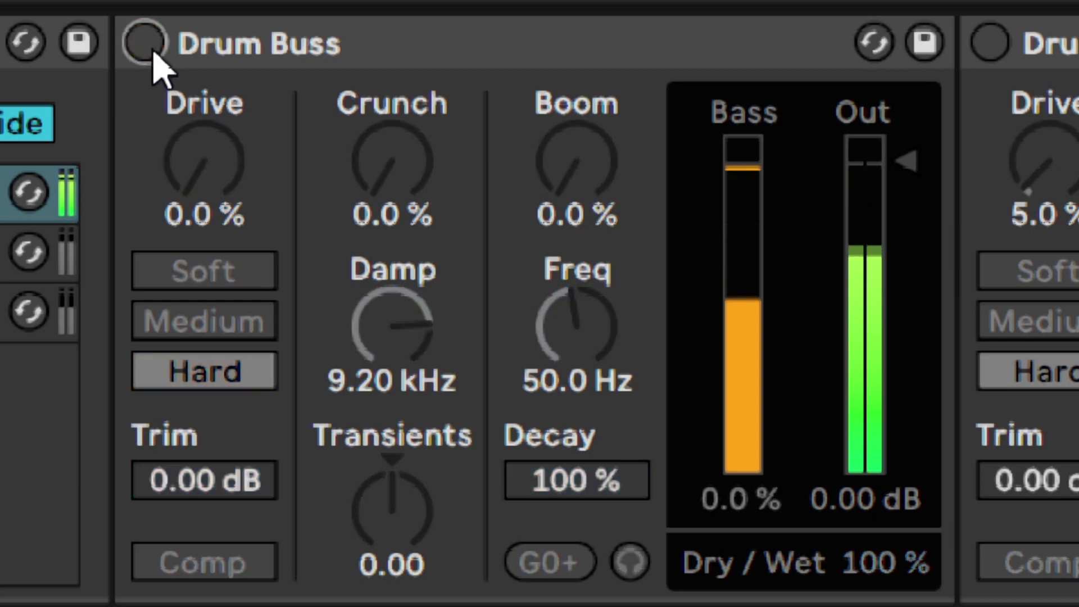
left_click(145, 43)
left_click(211, 174)
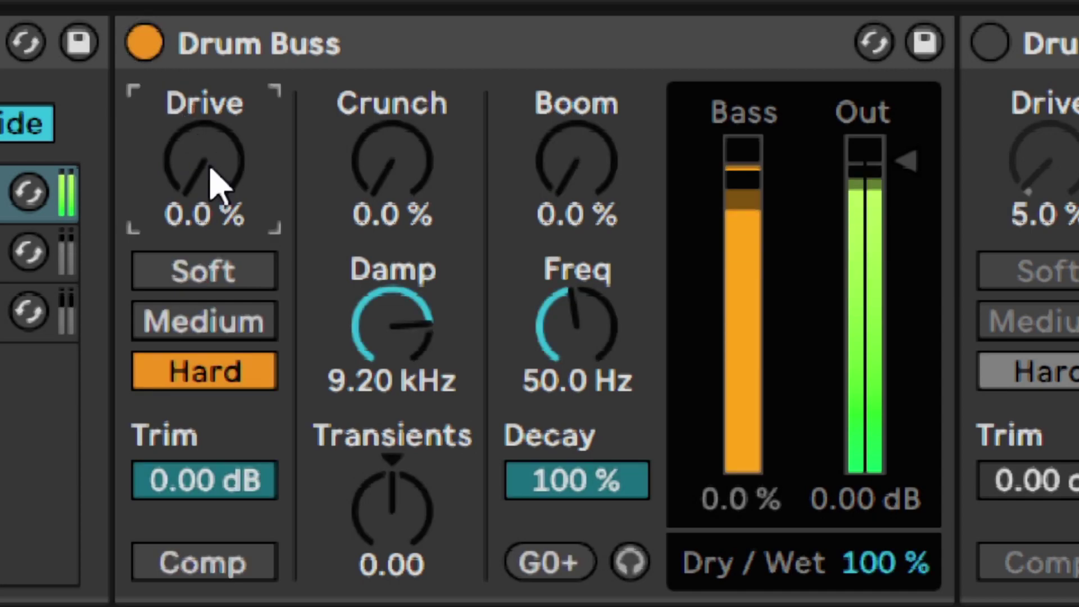
type("5")
key("Return")
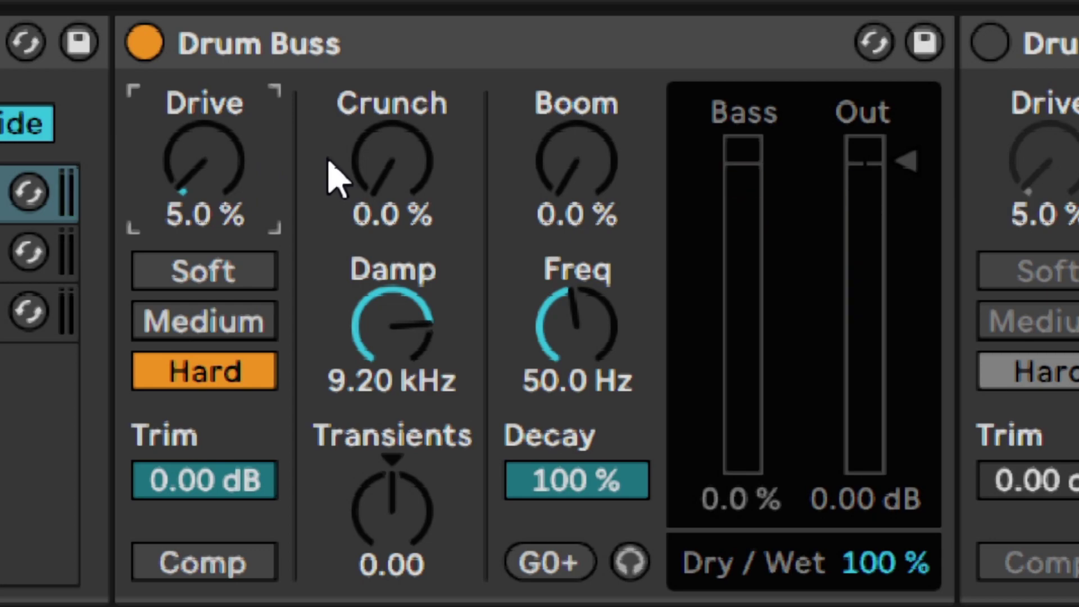
Set the Drum Buss Crunch to 12 % while listening to the kick.
type("1")
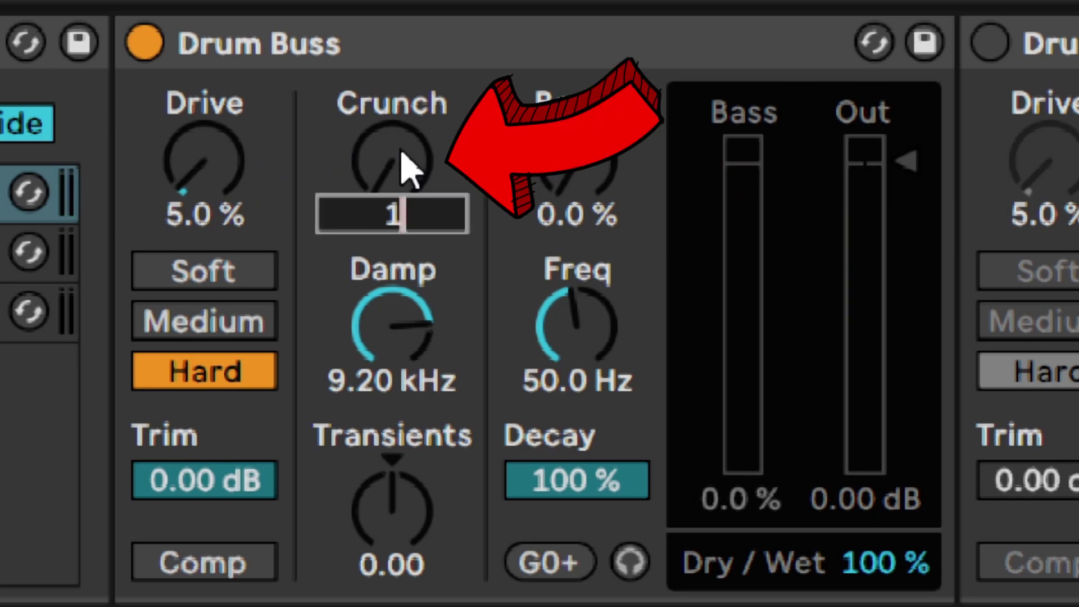
key("Return")
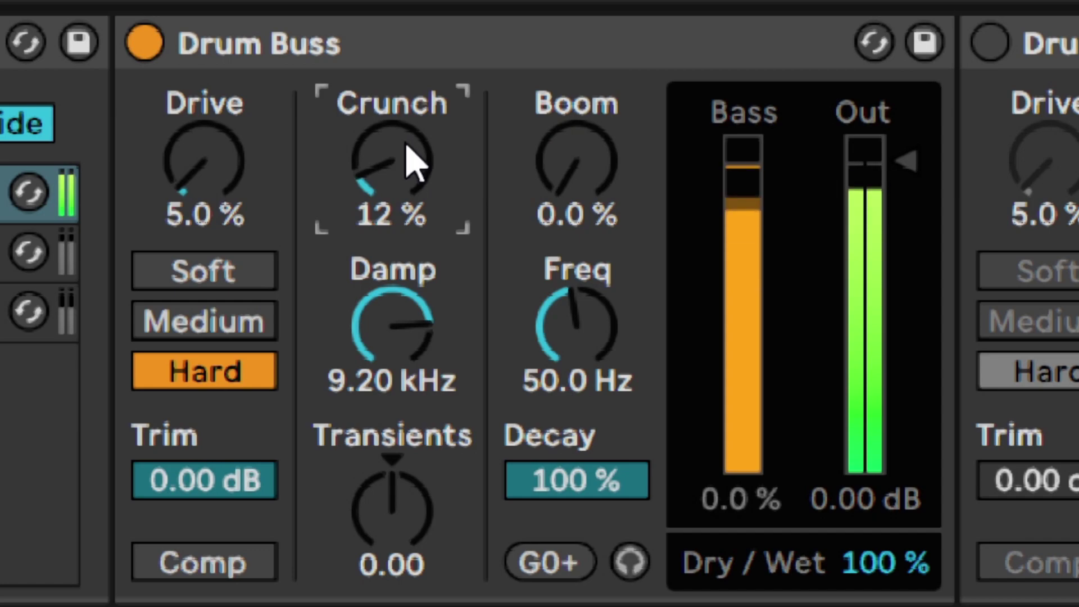
key("Delete")
type("12")
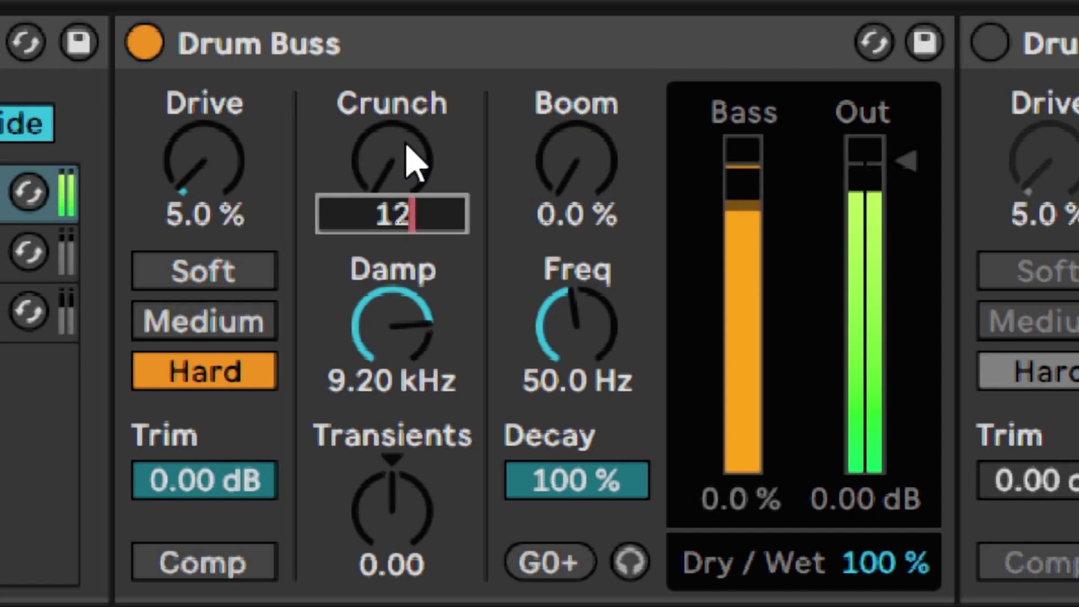
key("Return")
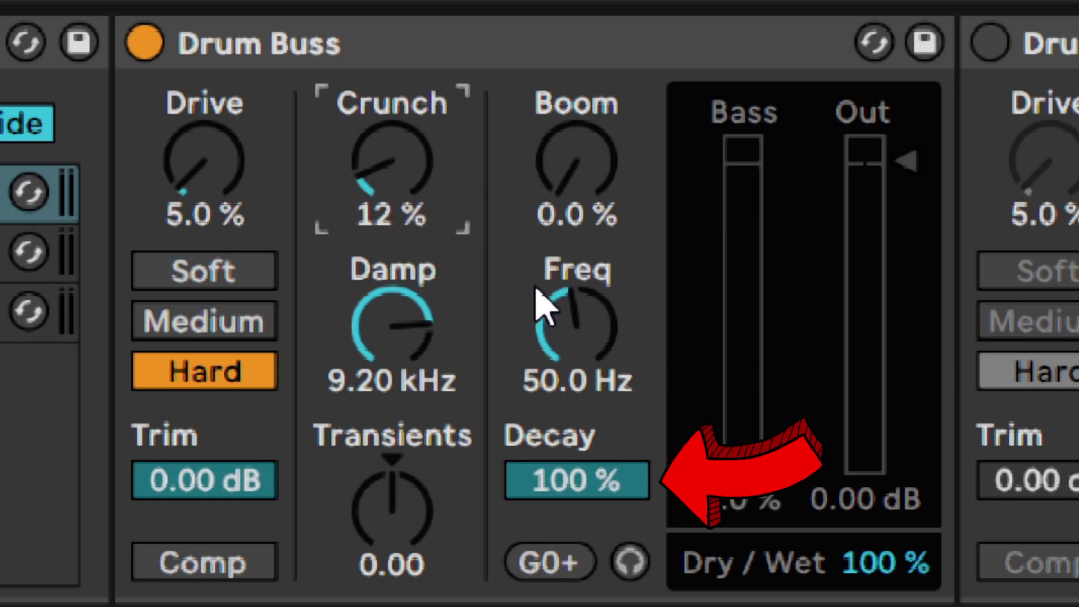
Raise Boom to 60 % and set the Boom frequency to 48.8 Hz in Drum Buss.
left_click(576, 323)
left_click(584, 205)
type("60")
key("Return")
mouse_move(580, 306)
left_mouse_down()
mouse_move(581, 282)
mouse_move(588, 304)
left_mouse_up()
type("48.8")
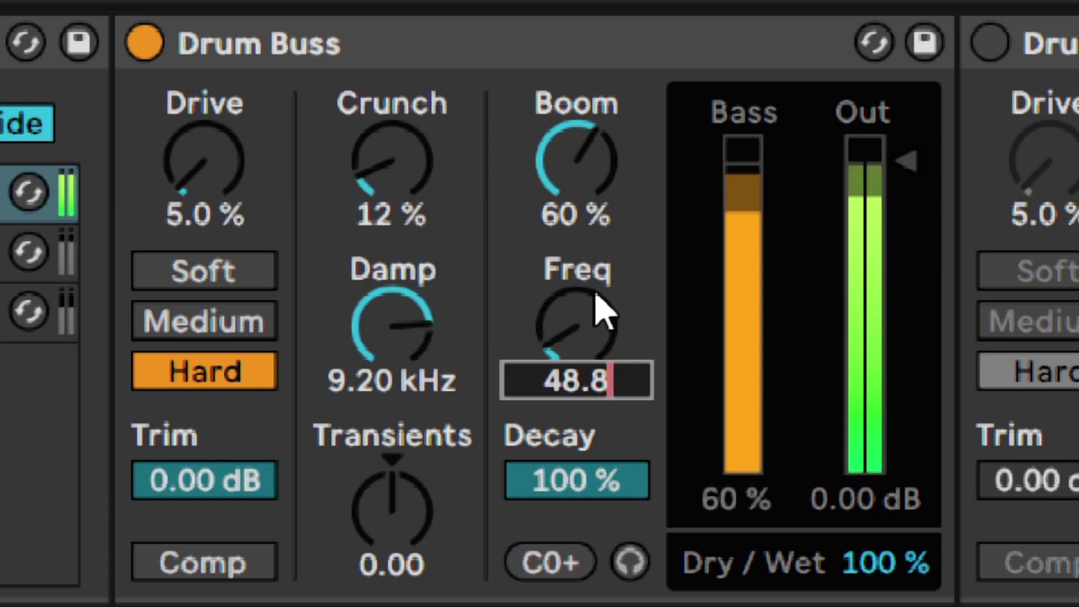
key("Return")
Set the Boom amount to 13 % and try the Decay setting in Drum Buss.
left_click(583, 179)
type("13")
key("Return")
mouse_move(576, 481)
left_mouse_down()
mouse_move(576, 545)
mouse_move(577, 480)
left_mouse_up()
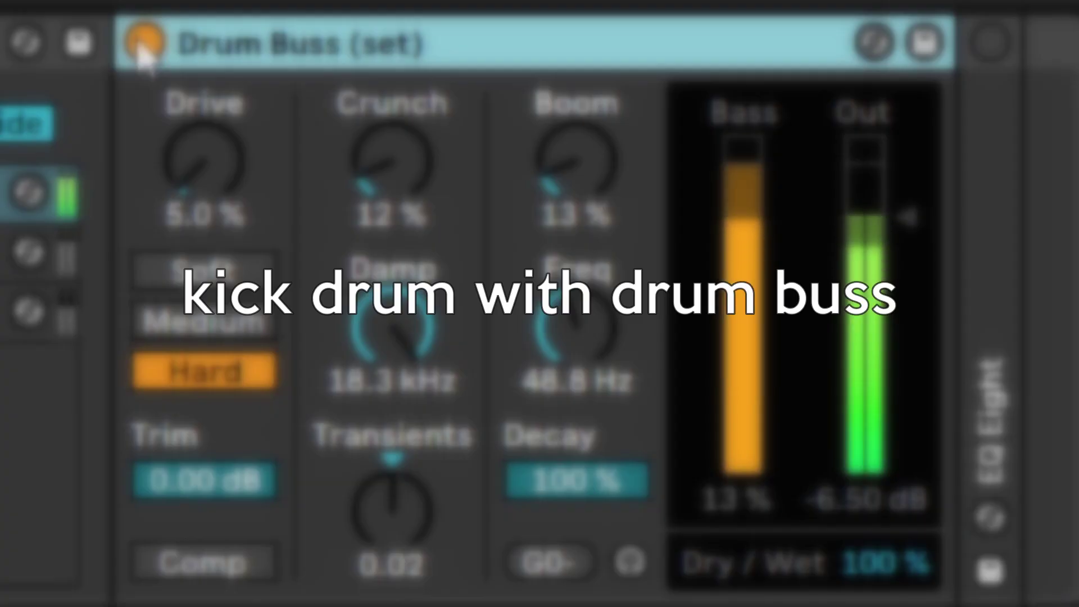
Compare the playing kick with Drum Buss bypassed and active.
left_click(142, 45)
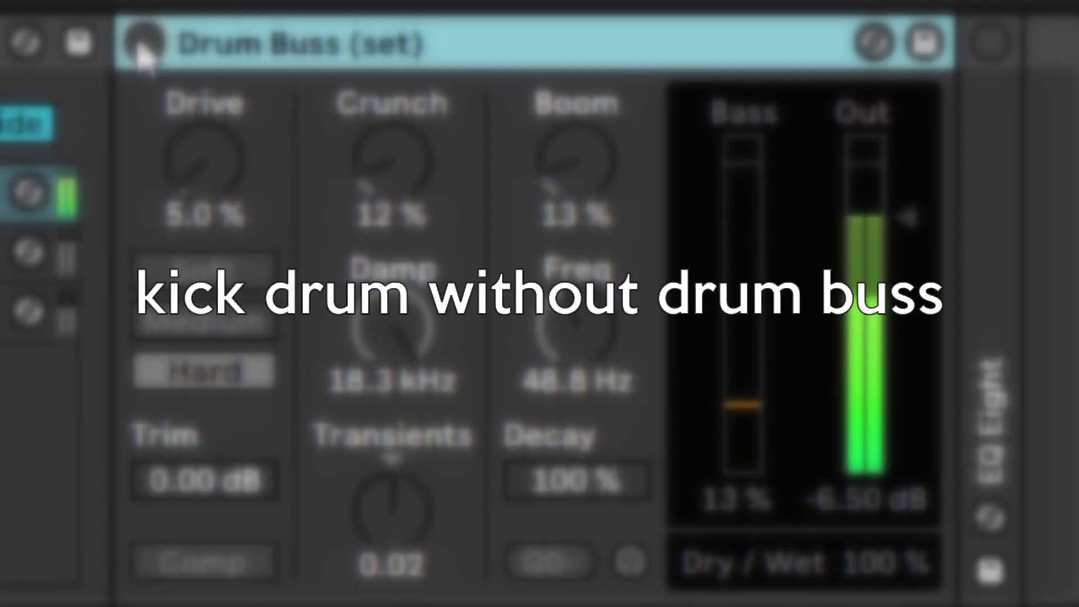
left_click(141, 45)
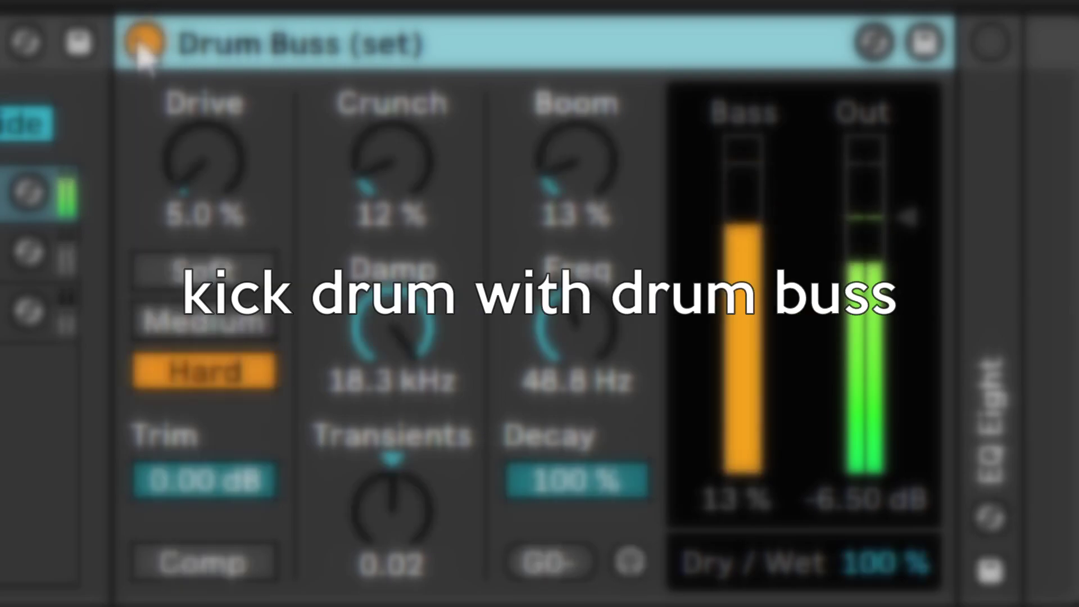
left_click(142, 45)
left_click(142, 45)
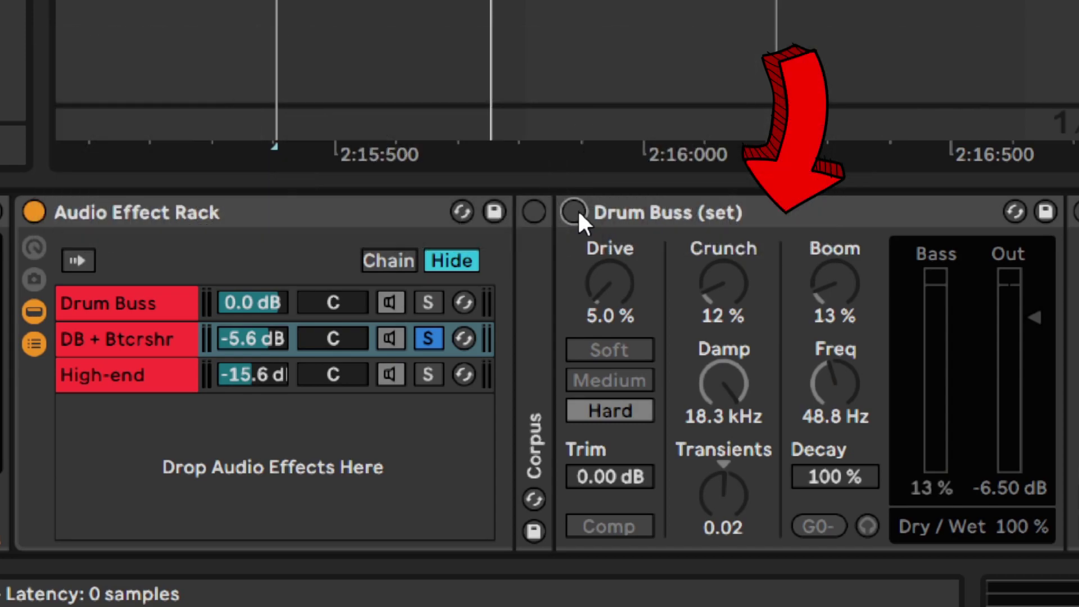
Compare the soloed DB + Btcrshr chain with its Drum Buss on and off, leaving the effect on.
left_click(574, 212)
left_click(579, 214)
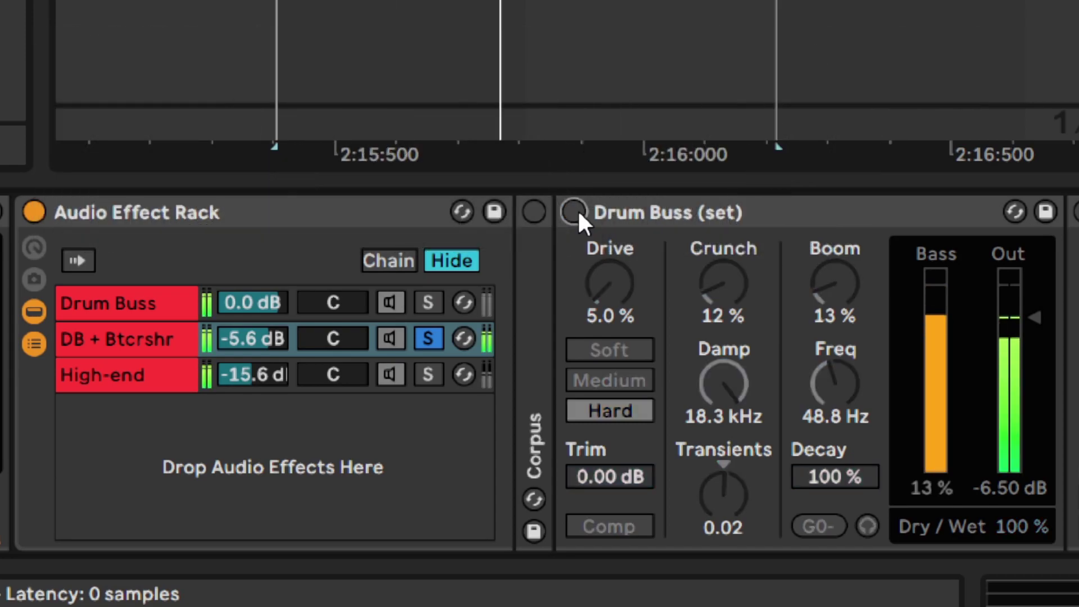
left_click(579, 214)
key("space")
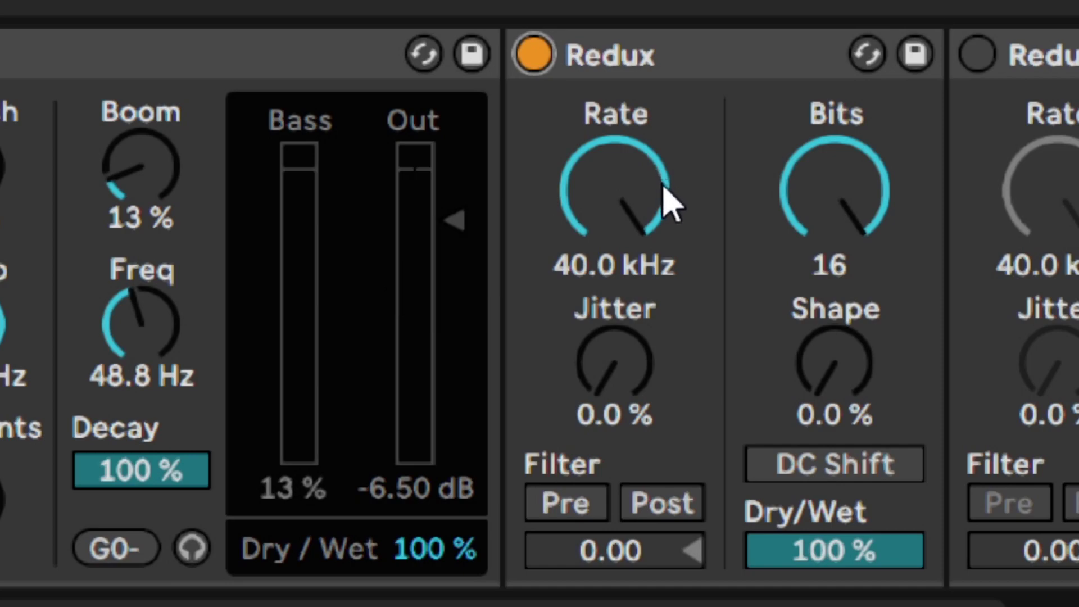
Try the Redux Rate, reduce Bits to 4 and enable DC Shift after comparing it on and off.
mouse_move(614, 212)
left_mouse_down()
mouse_move(614, 309)
mouse_move(622, 205)
left_mouse_up()
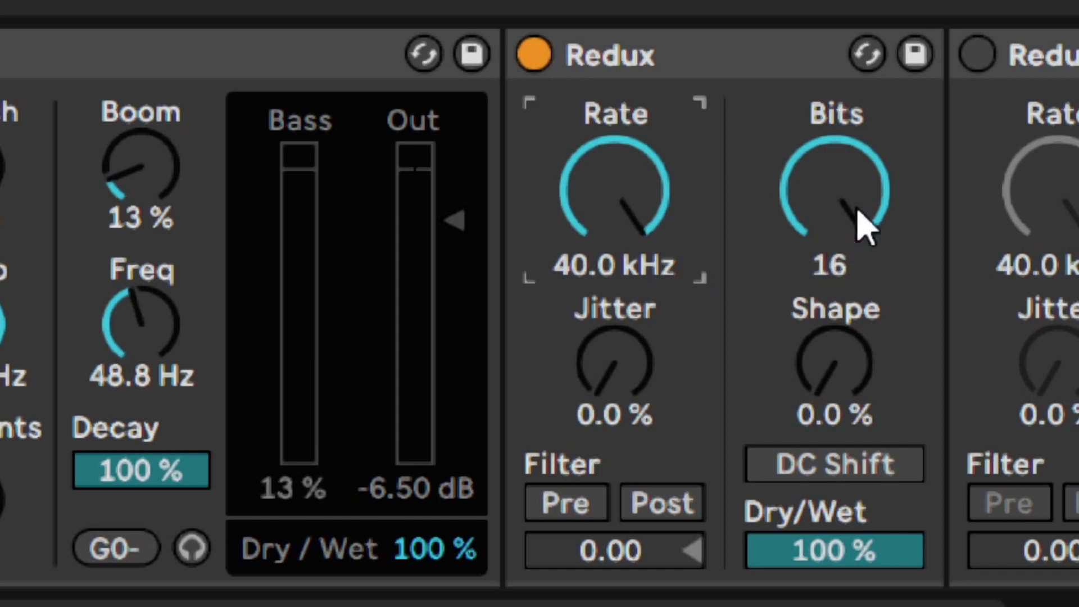
left_click_drag(862, 197, 853, 242)
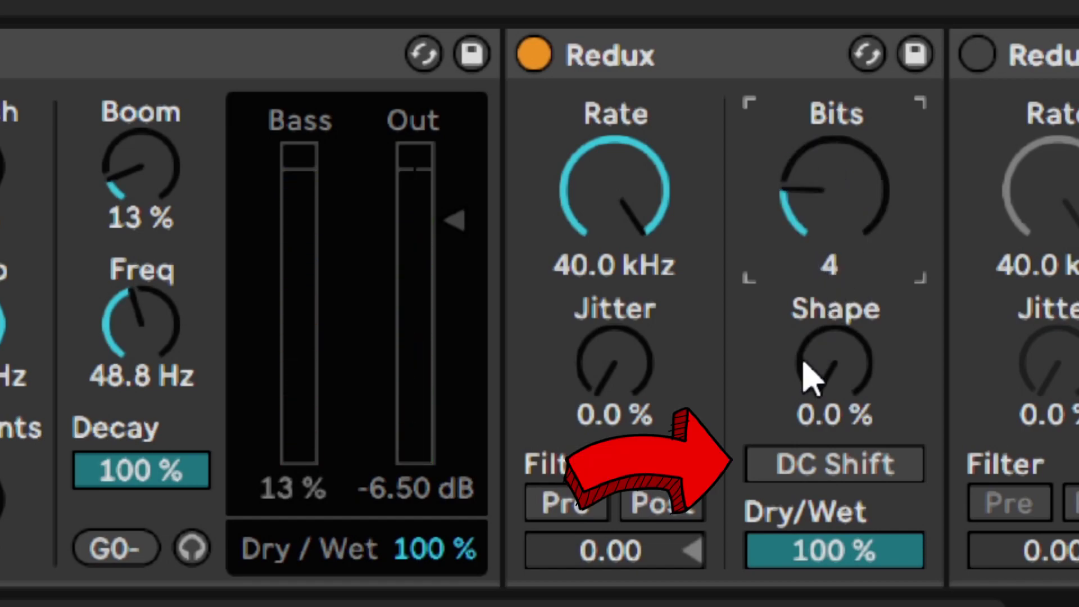
left_click(787, 472)
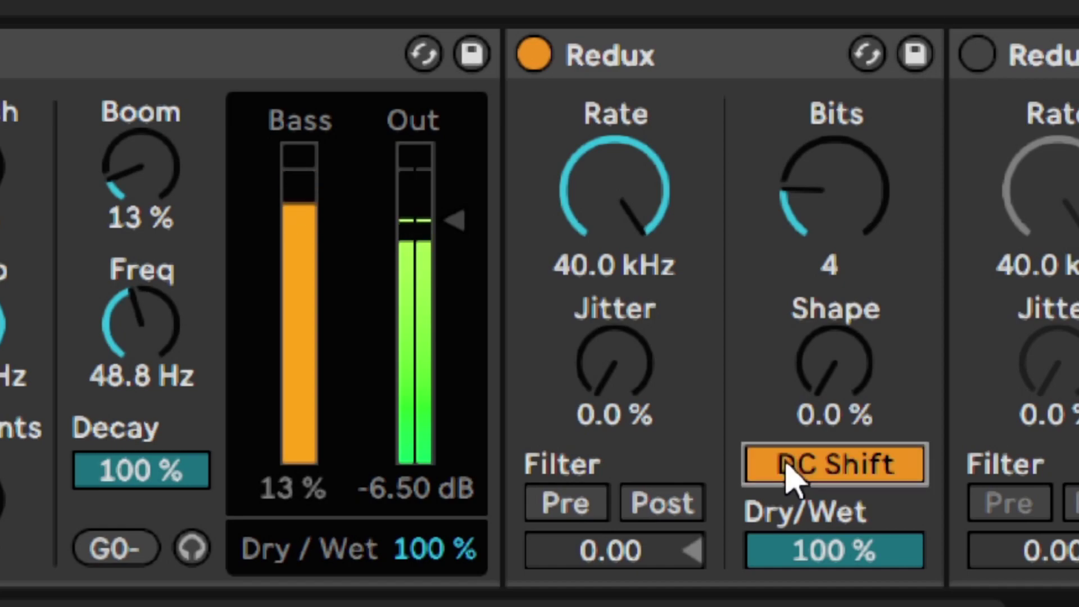
left_click(787, 471)
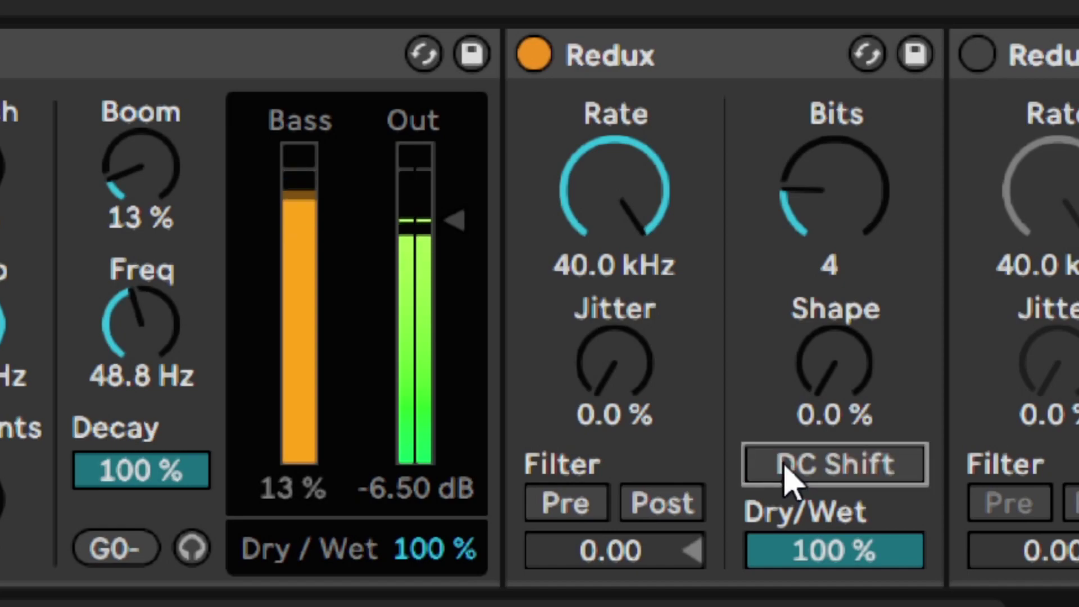
left_click(788, 470)
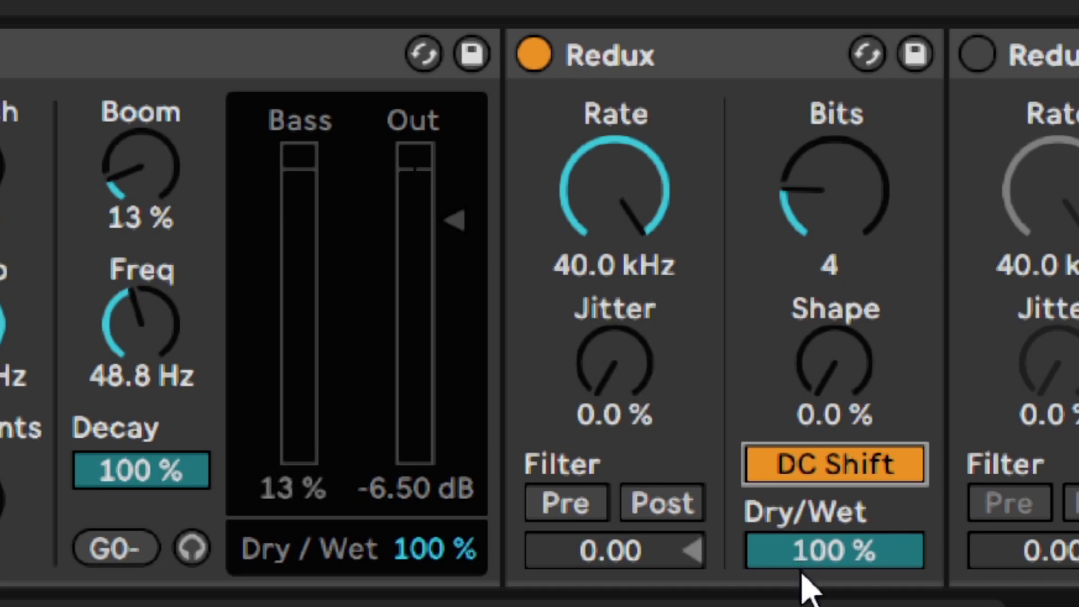
Try the Redux Dry/Wet amount and compare the kick with Redux bypassed and active.
mouse_move(792, 559)
left_mouse_down()
mouse_move(792, 579)
mouse_move(792, 556)
left_mouse_up()
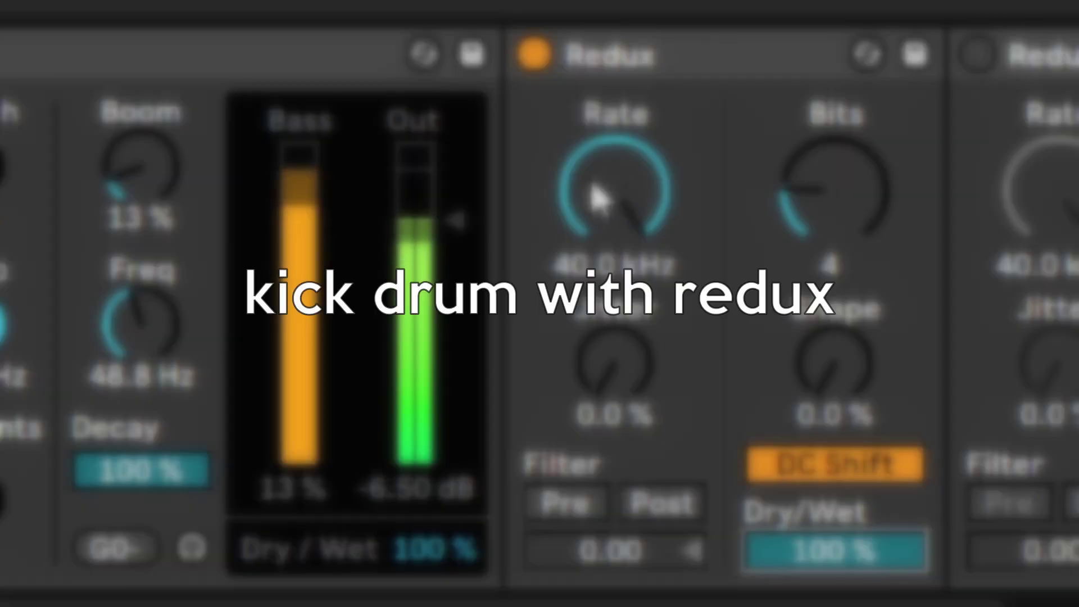
left_click(533, 56)
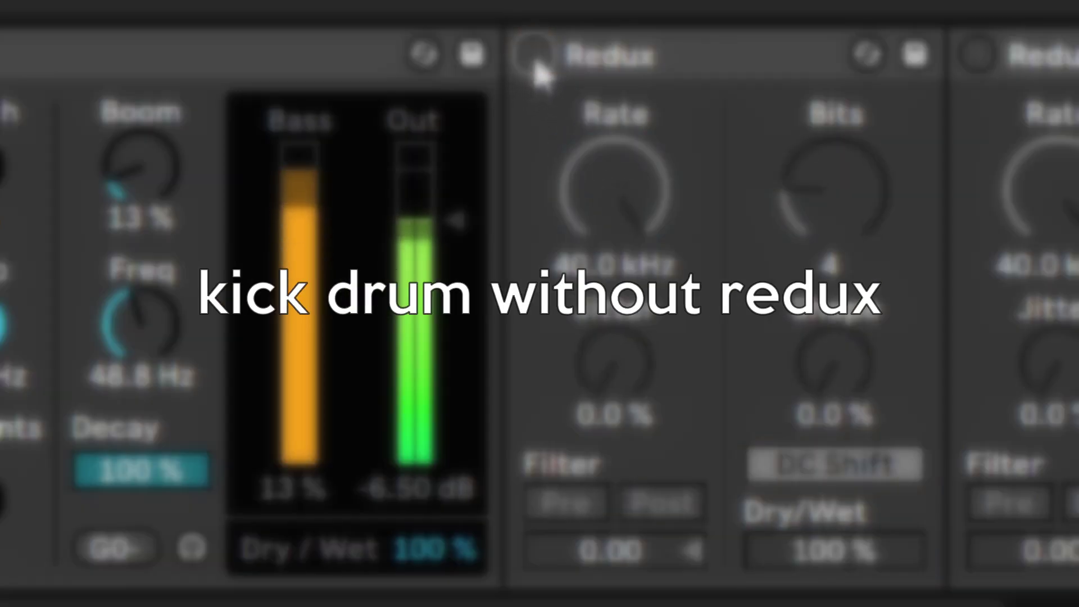
left_click(536, 62)
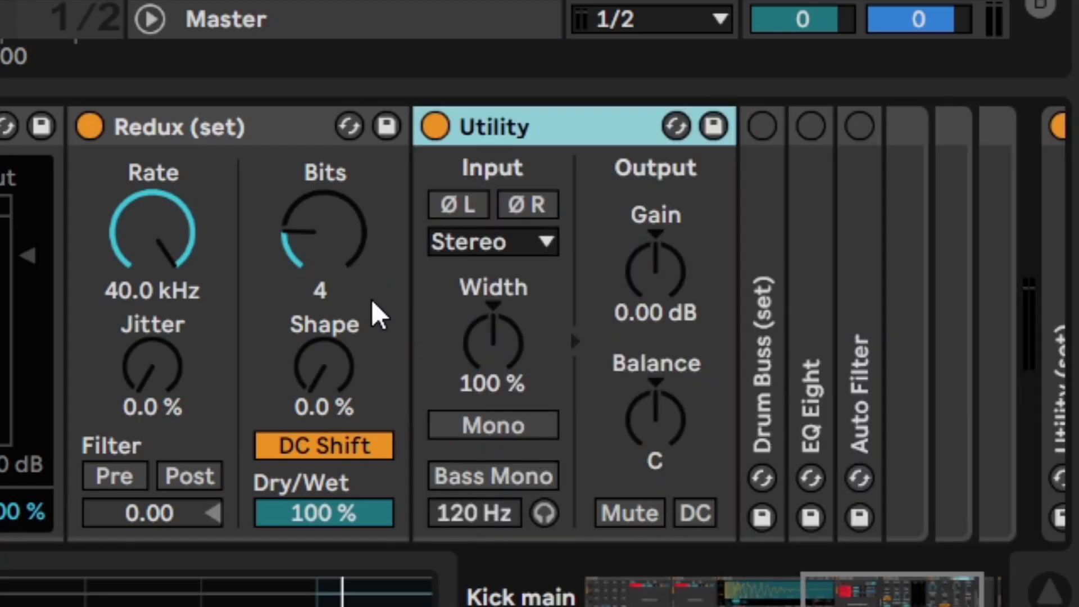
Enable Mono on the Utility after Redux, comparing it with stereo during playback.
left_click(878, 536)
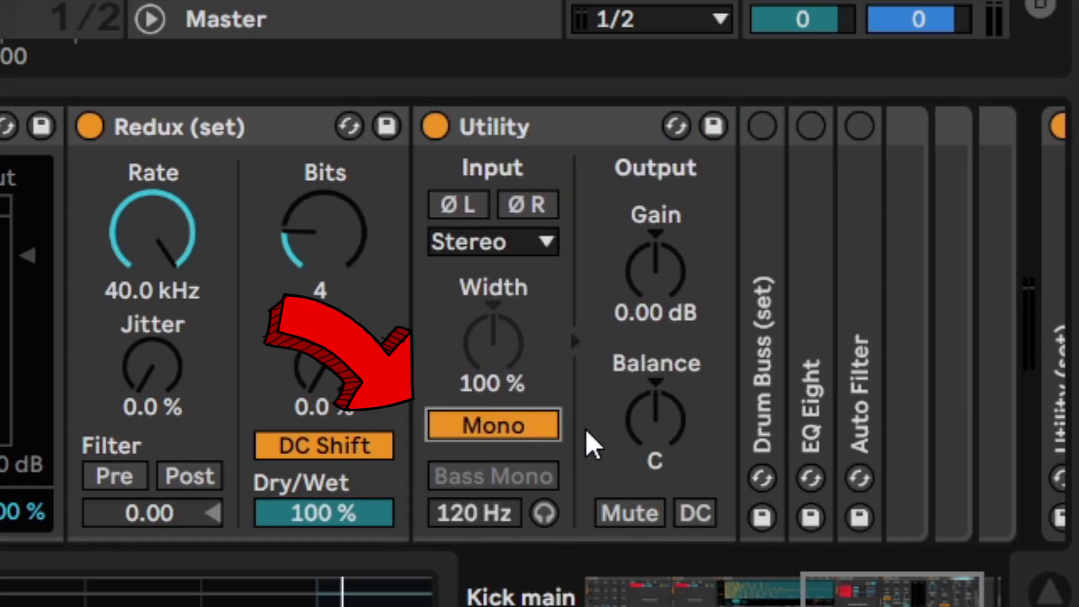
key("space")
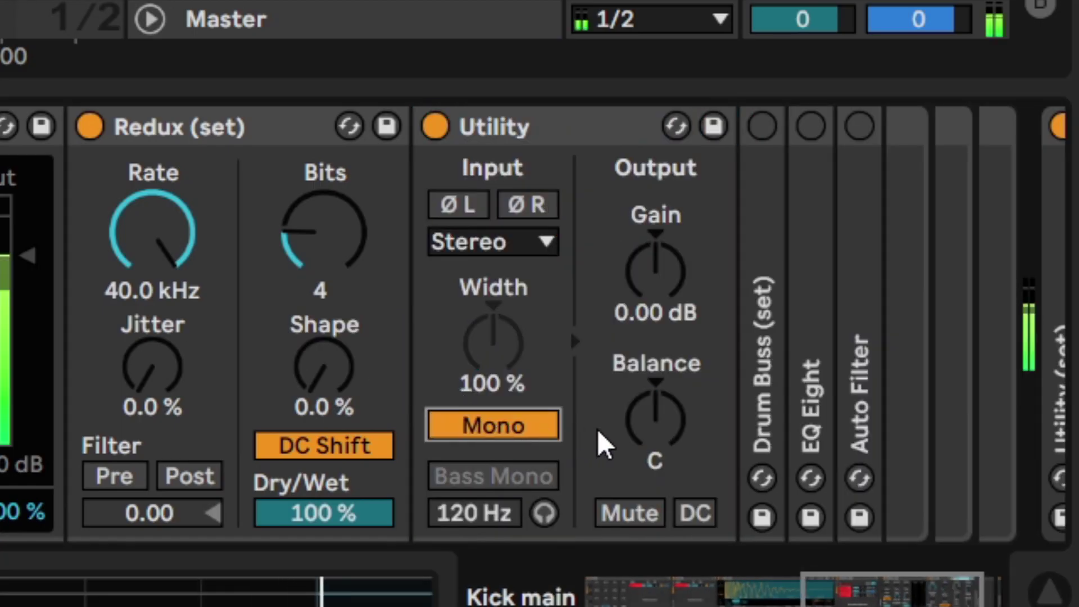
left_click(515, 435)
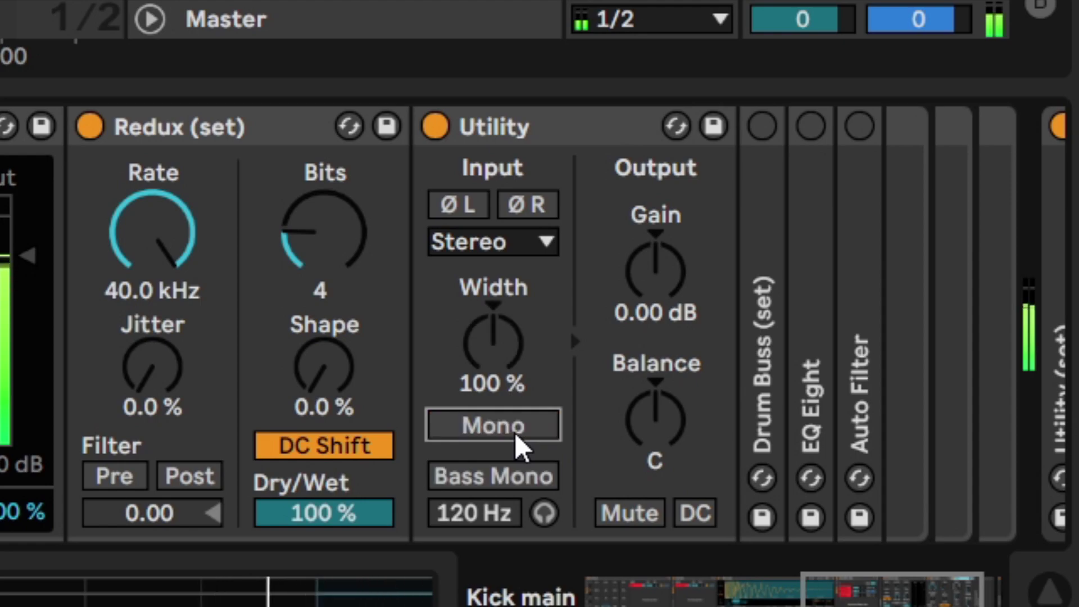
left_click(517, 434)
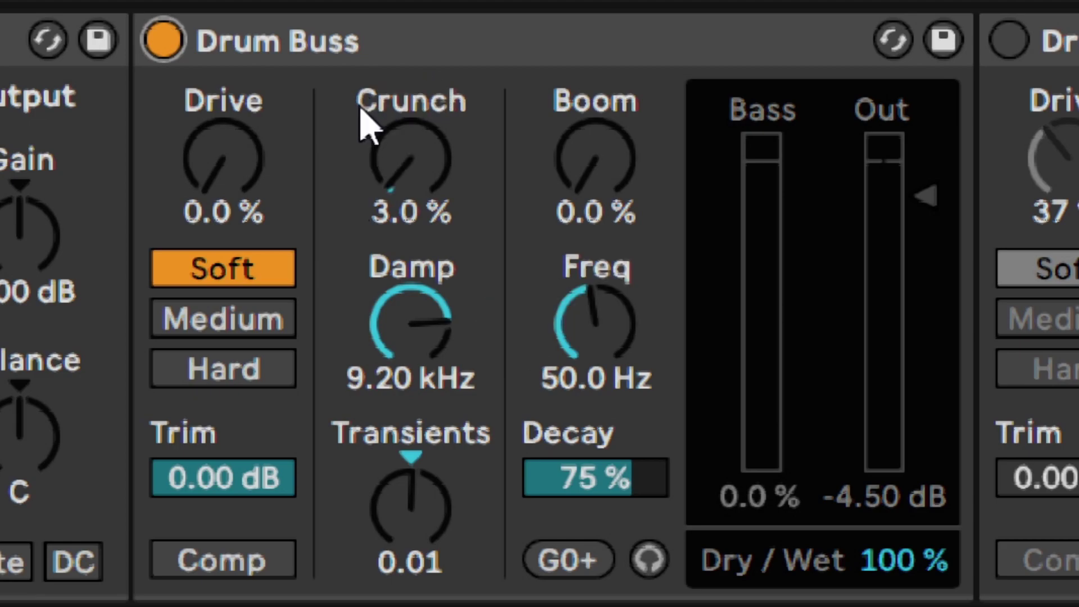
Set Drive to 37 % and Damp to 5.97 kHz on the Drum Buss following the Utility.
key("space")
mouse_move(236, 187)
left_mouse_down()
mouse_move(236, 134)
mouse_move(234, 204)
left_mouse_up()
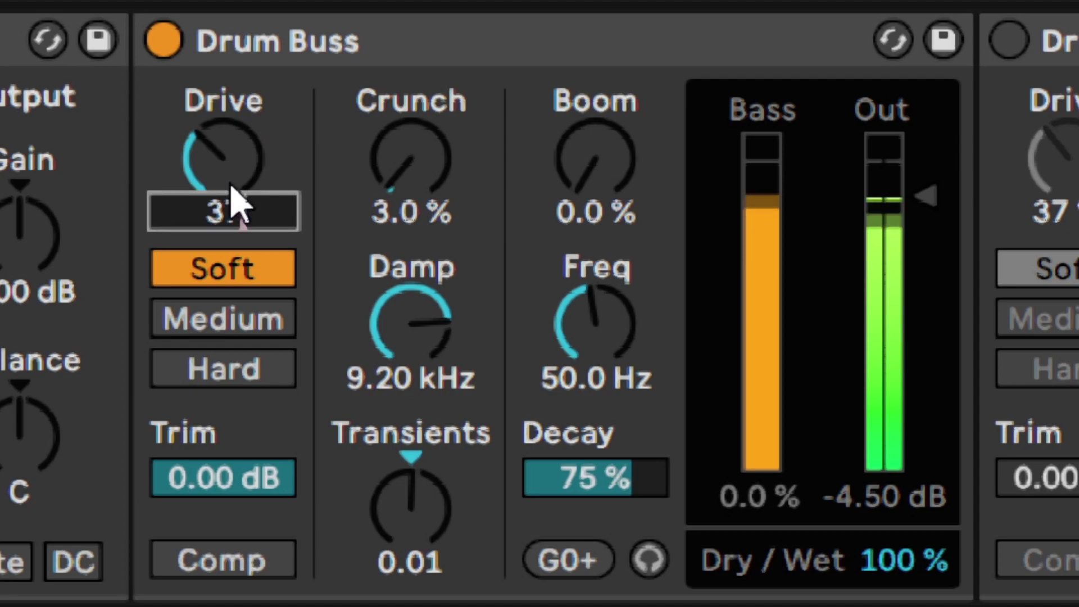
left_click_drag(359, 265, 359, 331)
type("5970")
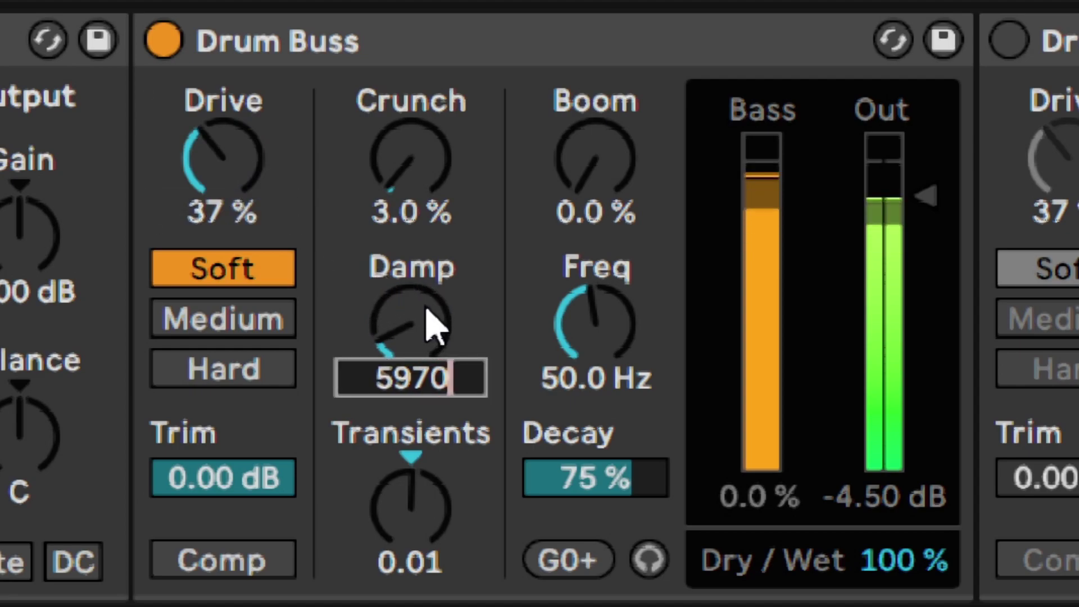
key("Return")
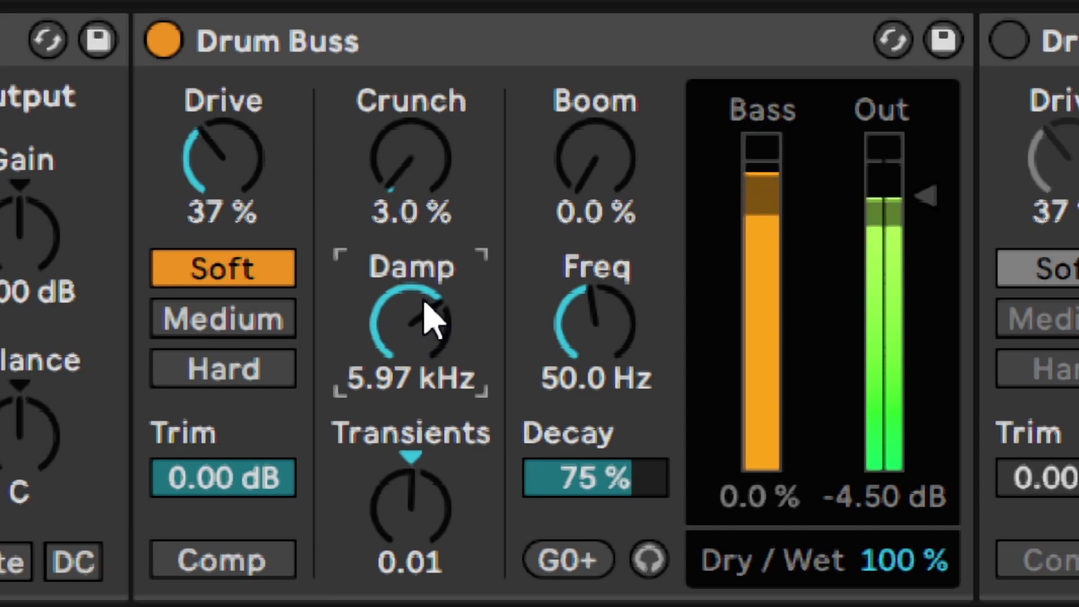
Compare the kick with the Drum Buss bypassed and active.
left_click(179, 54)
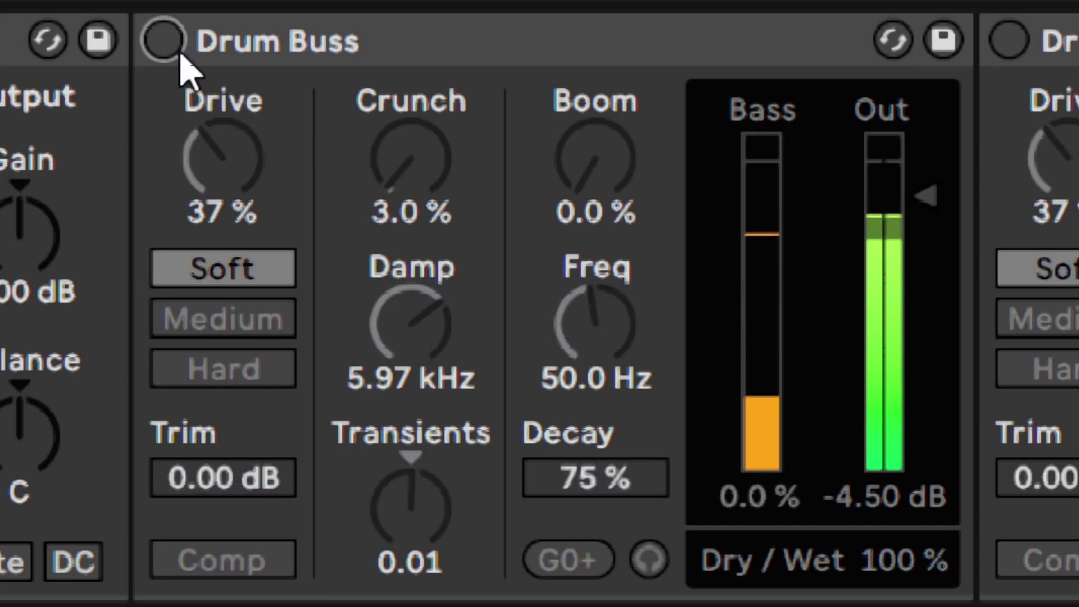
left_click(180, 55)
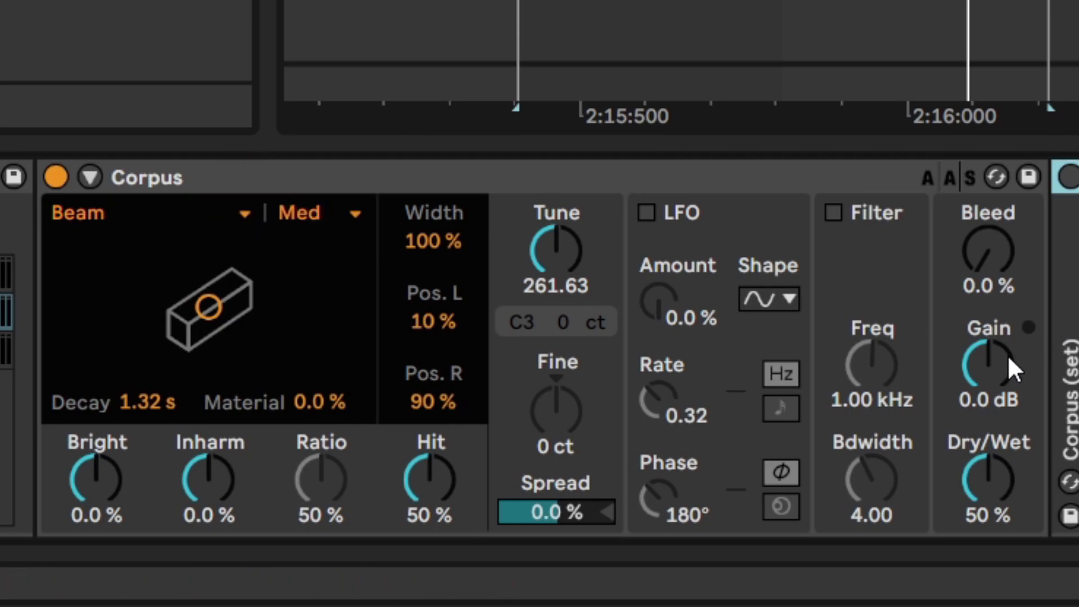
Try the Marimba, String and Plate resonator types on the first Corpus and return it to Beam.
double_click(1076, 425)
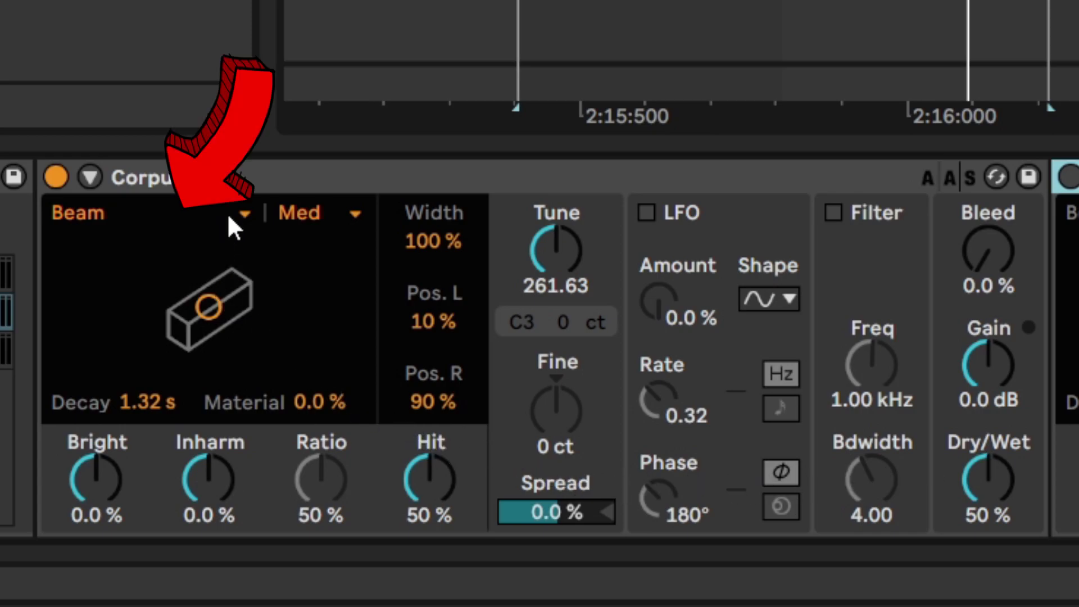
left_click(246, 214)
left_click(246, 214)
left_click(246, 214)
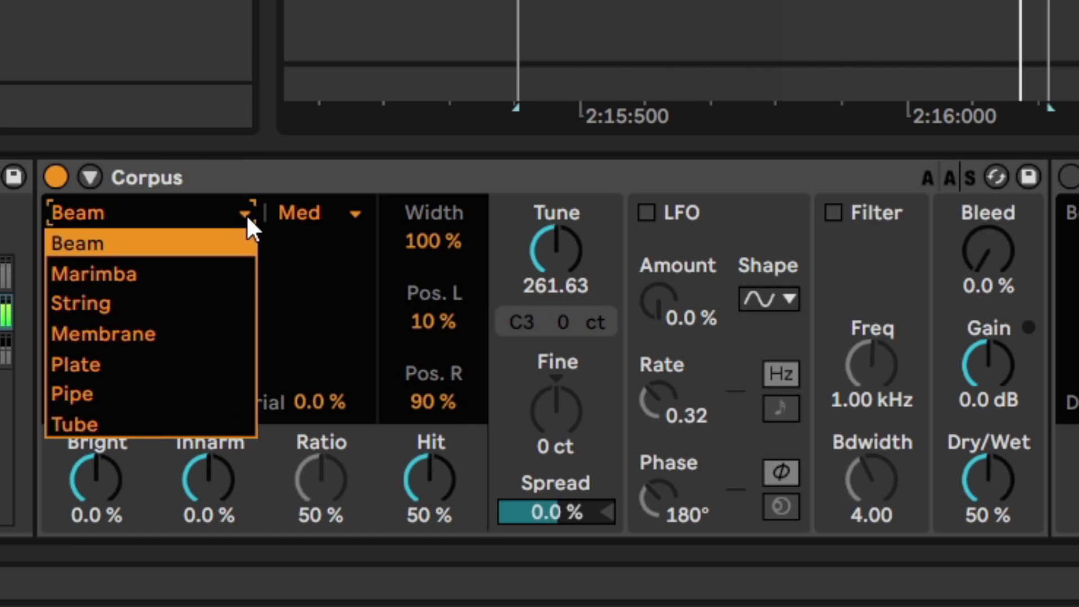
left_click(163, 274)
left_click(244, 214)
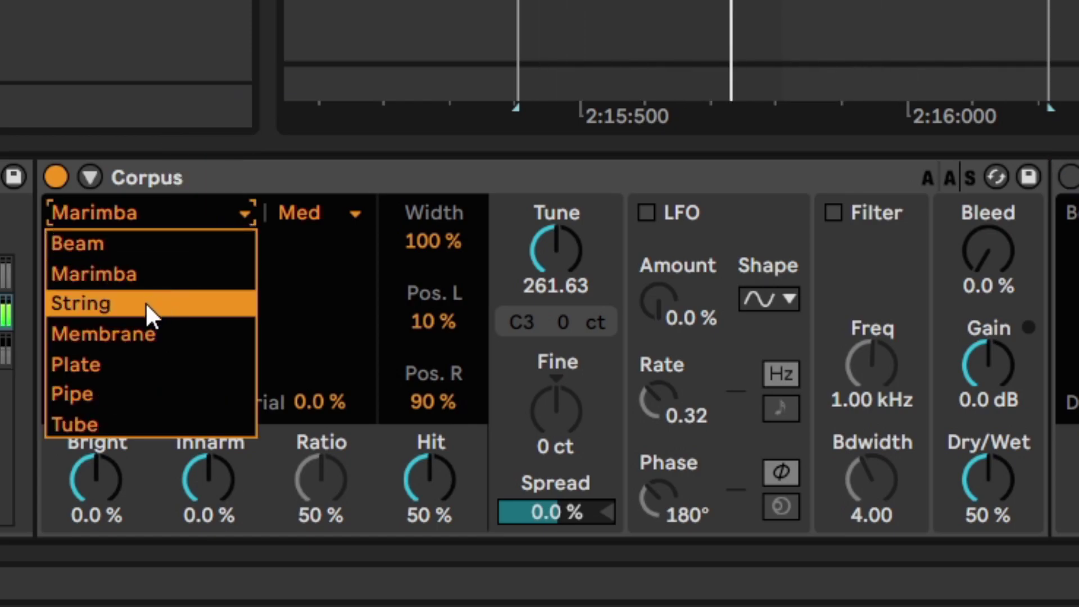
left_click(150, 304)
left_click(244, 217)
left_click(141, 364)
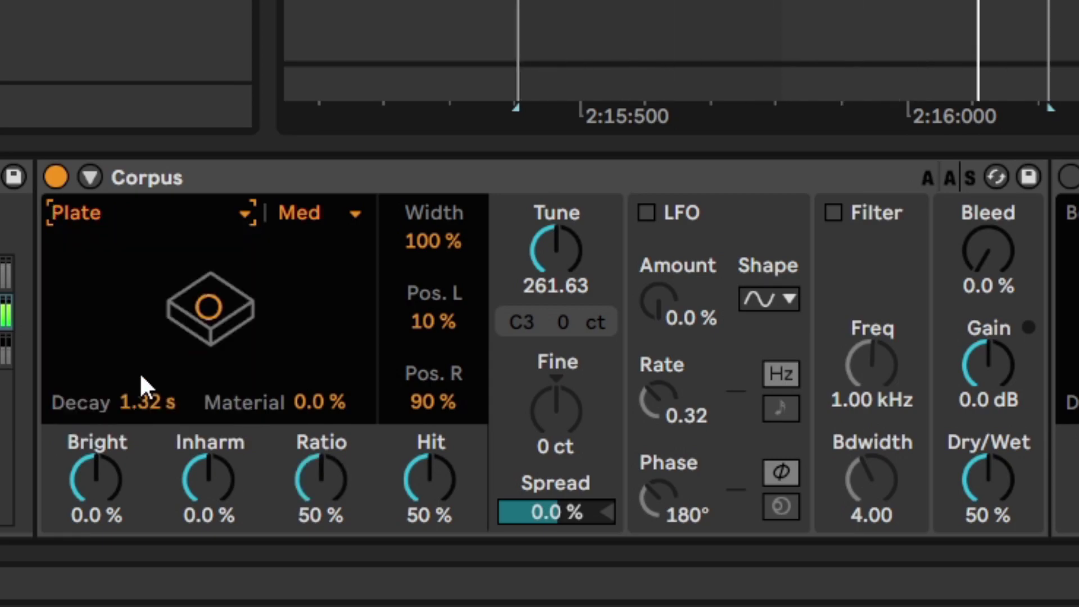
left_click(247, 214)
left_click(175, 245)
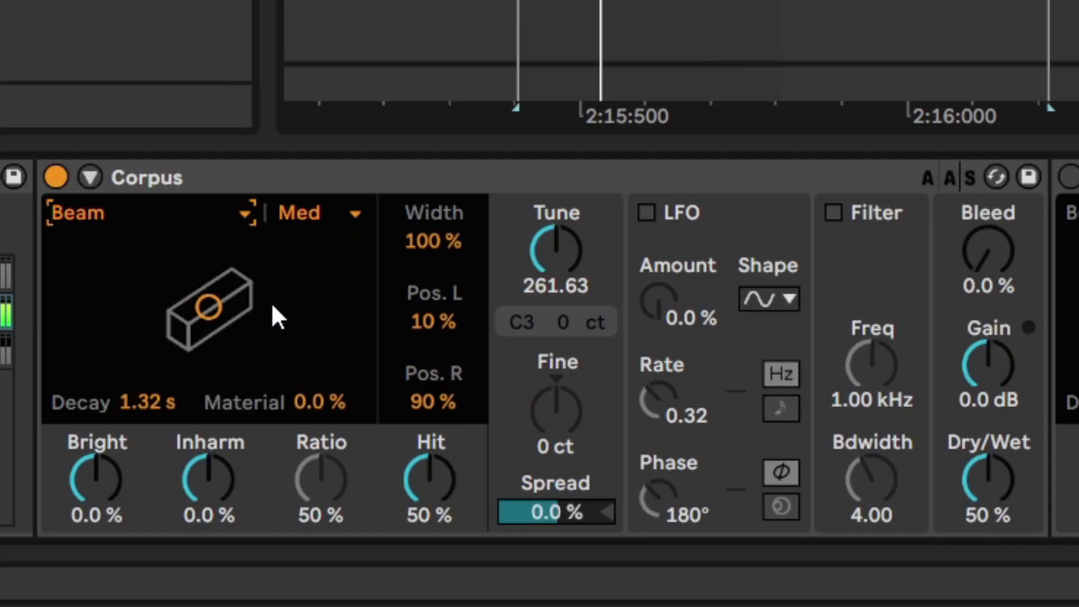
Set Bright to 75 % and Inharm to -20 % on the Corpus.
left_click_drag(113, 472, 113, 368)
type("75")
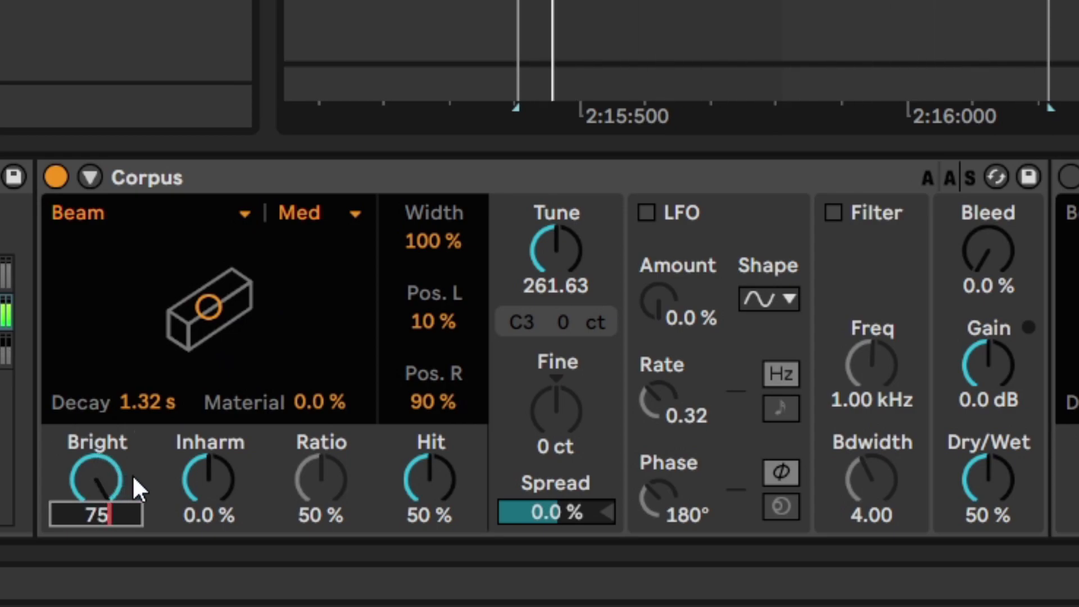
key("Return")
left_click_drag(203, 473, 202, 549)
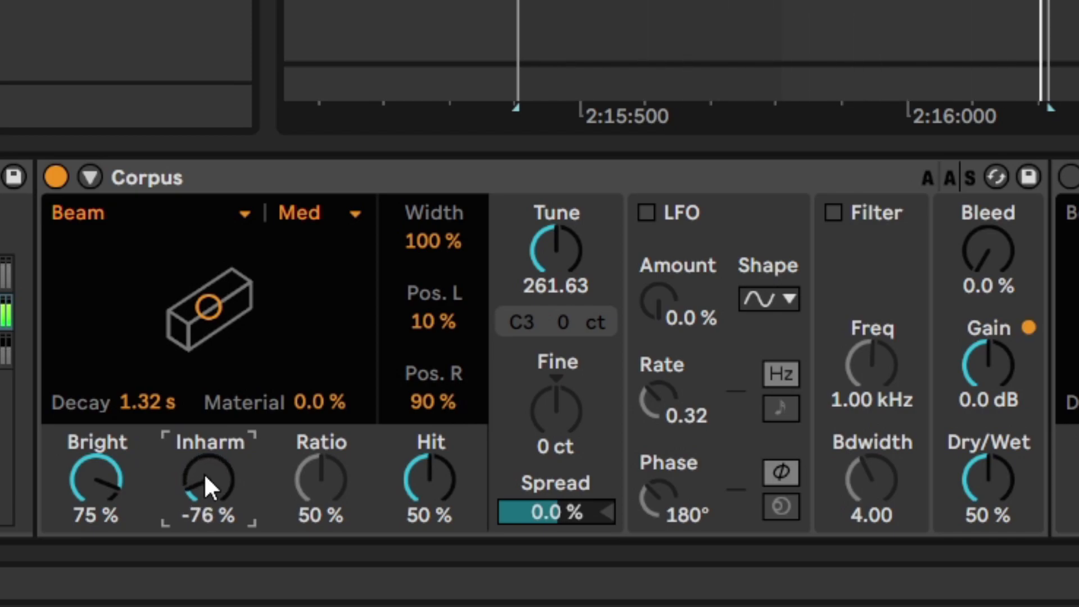
type("-20")
key("Return")
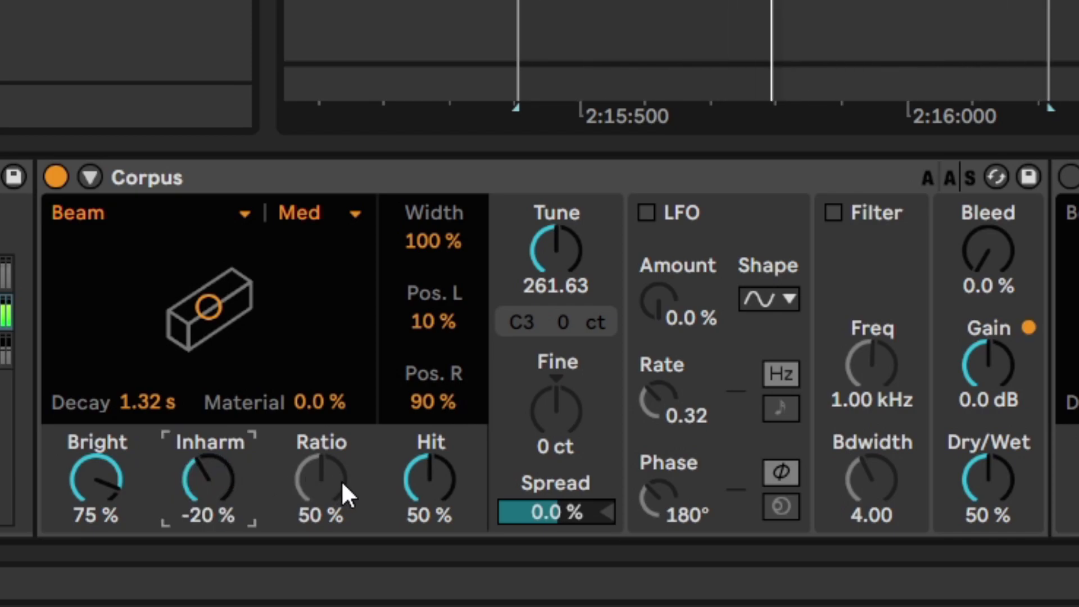
Set the Corpus Hit position to 53 % and tune the resonator to 45.85.
left_click_drag(400, 484, 400, 534)
type("53")
key("Return")
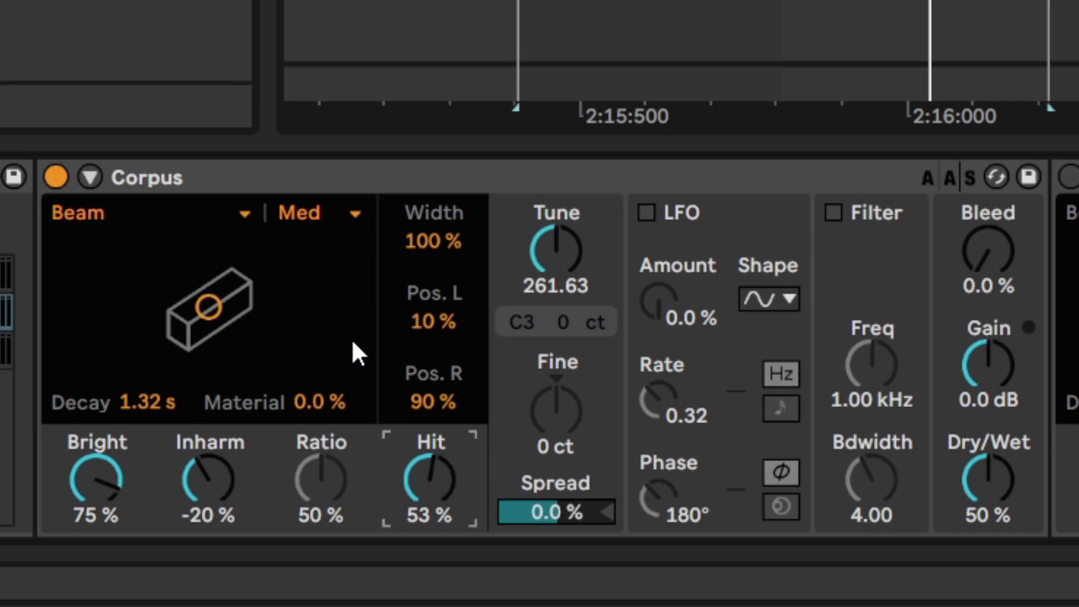
left_click_drag(547, 255, 548, 328)
type("45.85")
key("Return")
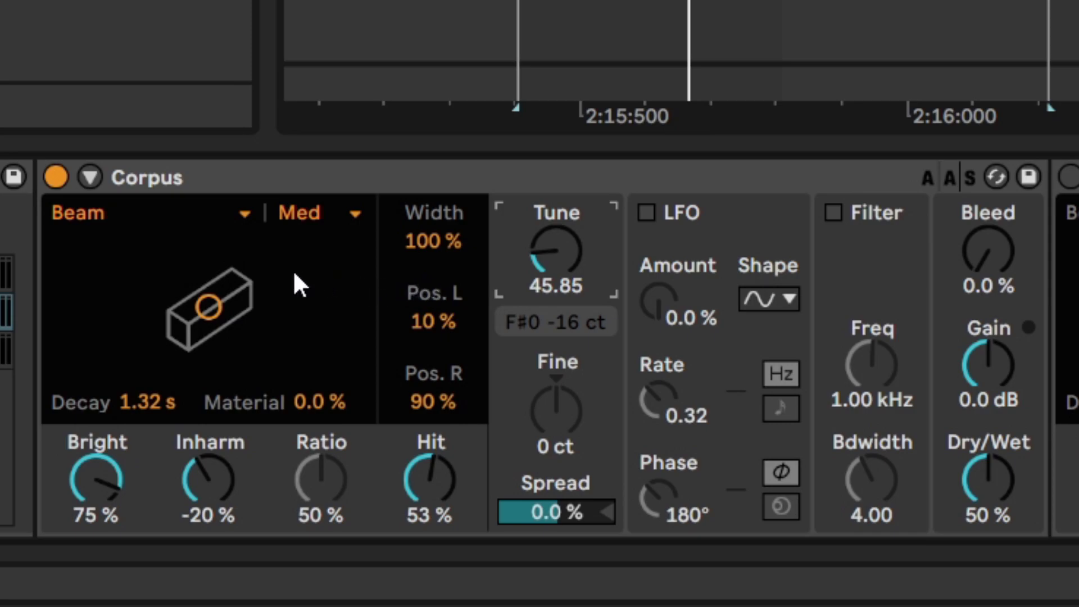
Try shorter Corpus Decay times and set the Decay to 1.23 s.
left_click_drag(166, 401, 166, 460)
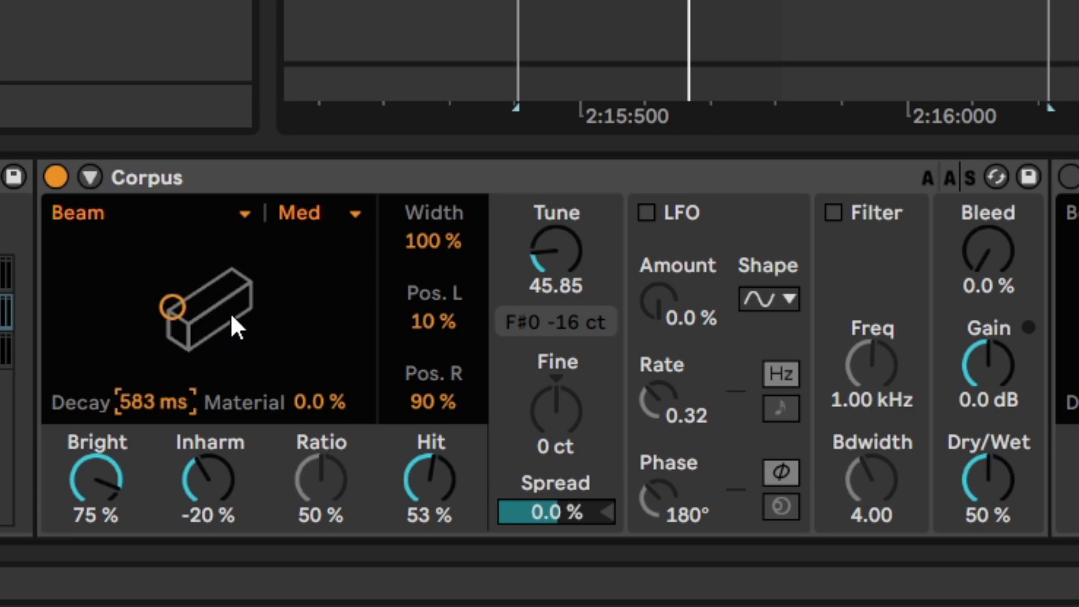
left_click_drag(169, 401, 160, 444)
type("1230")
key("Return")
type("1.23")
key("Return")
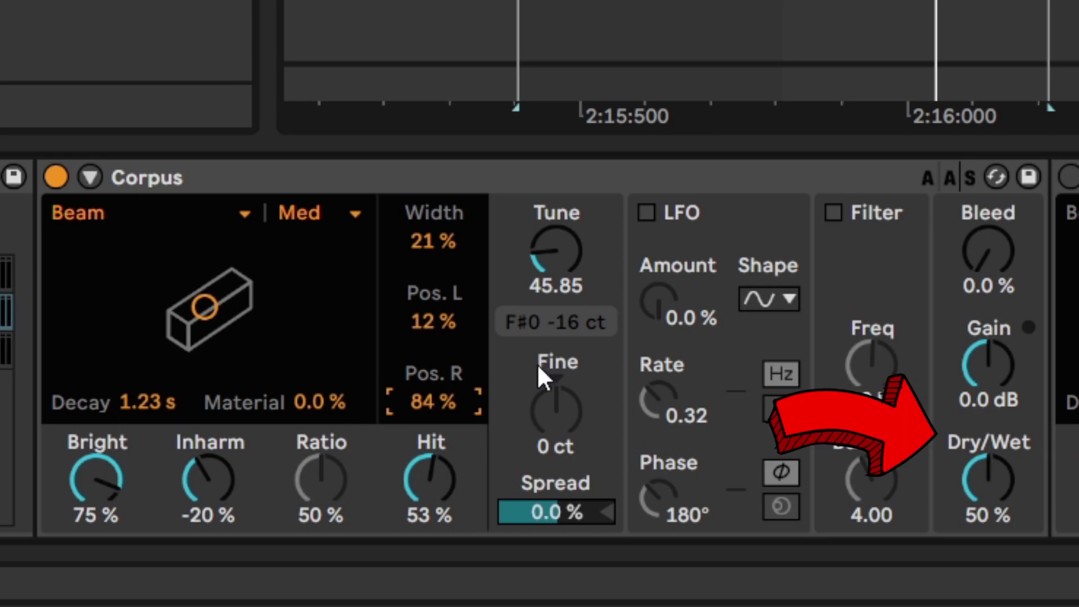
Set the Corpus Dry/Wet to 5.3 % and compare the kick with Corpus bypassed and active.
left_click(991, 476)
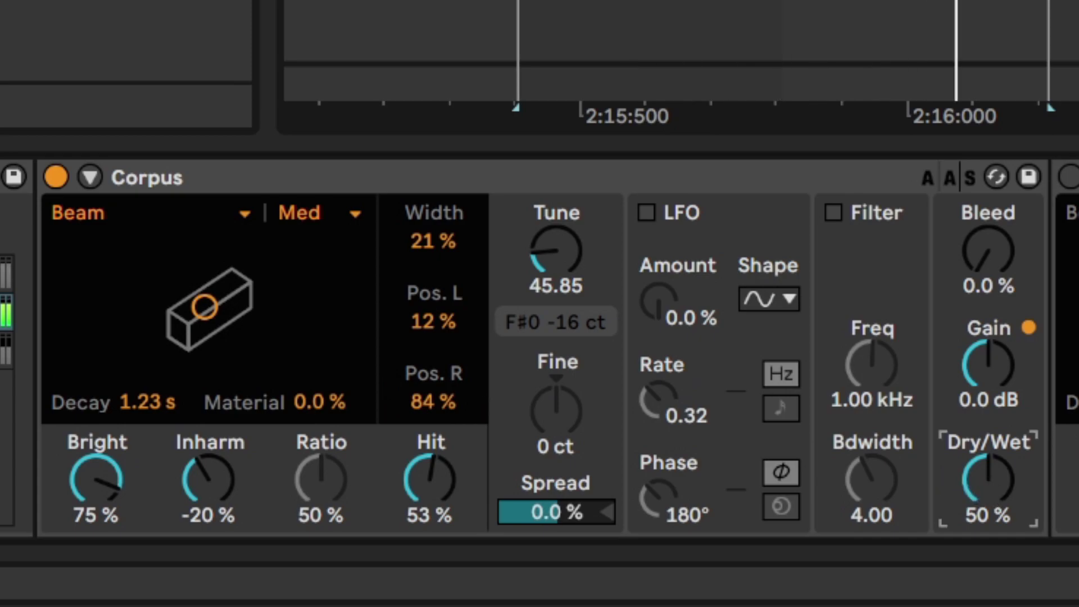
type("5.3")
key("Return")
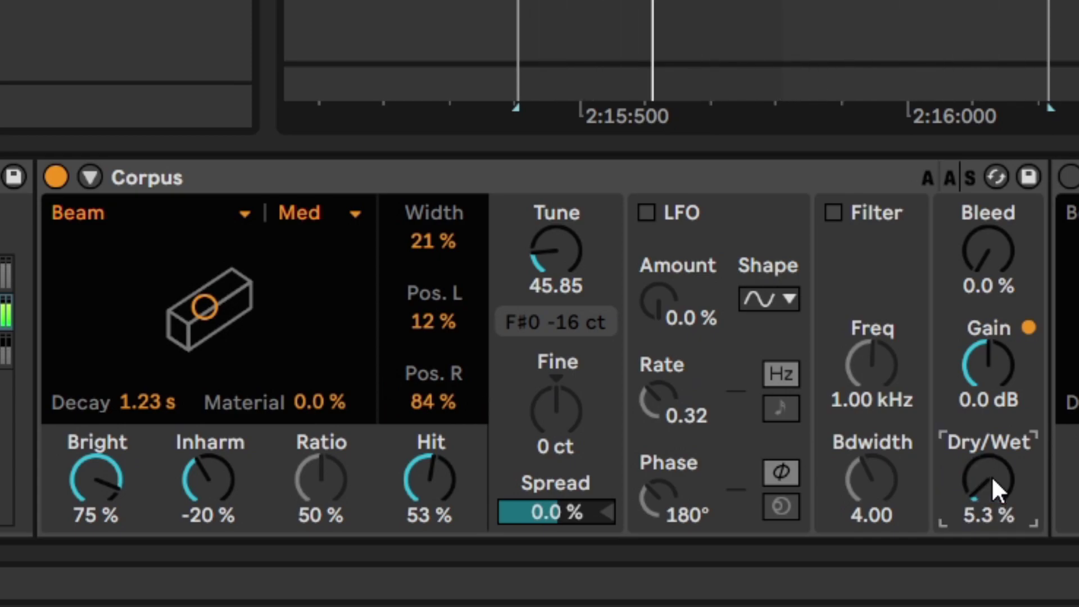
left_click(54, 174)
left_click(54, 175)
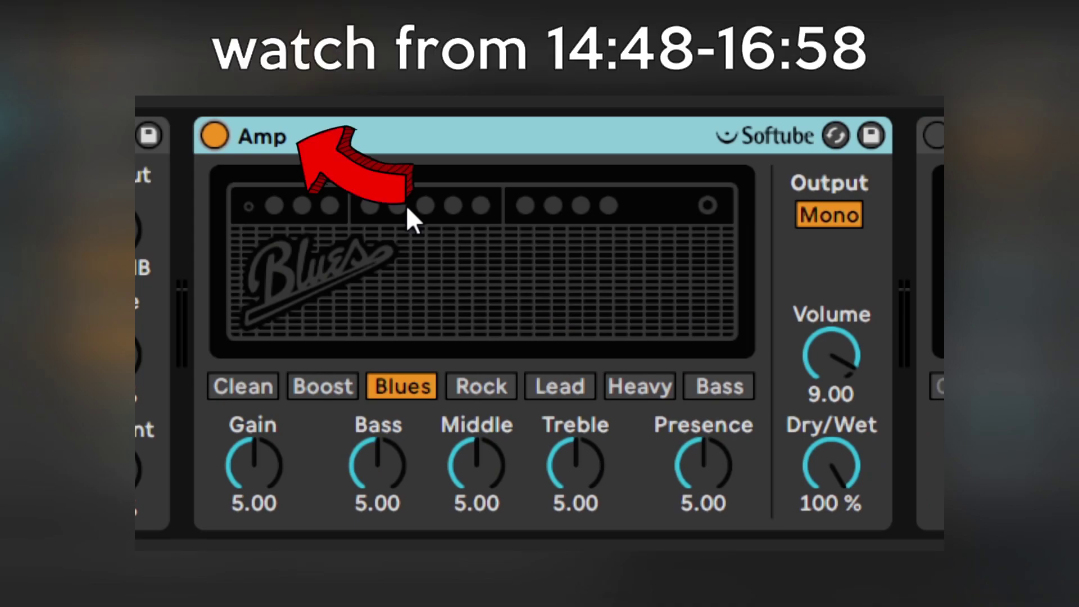
Compare the kick with the Amp and Cabinet devices bypassed and active individually.
left_click(212, 136)
left_click(212, 137)
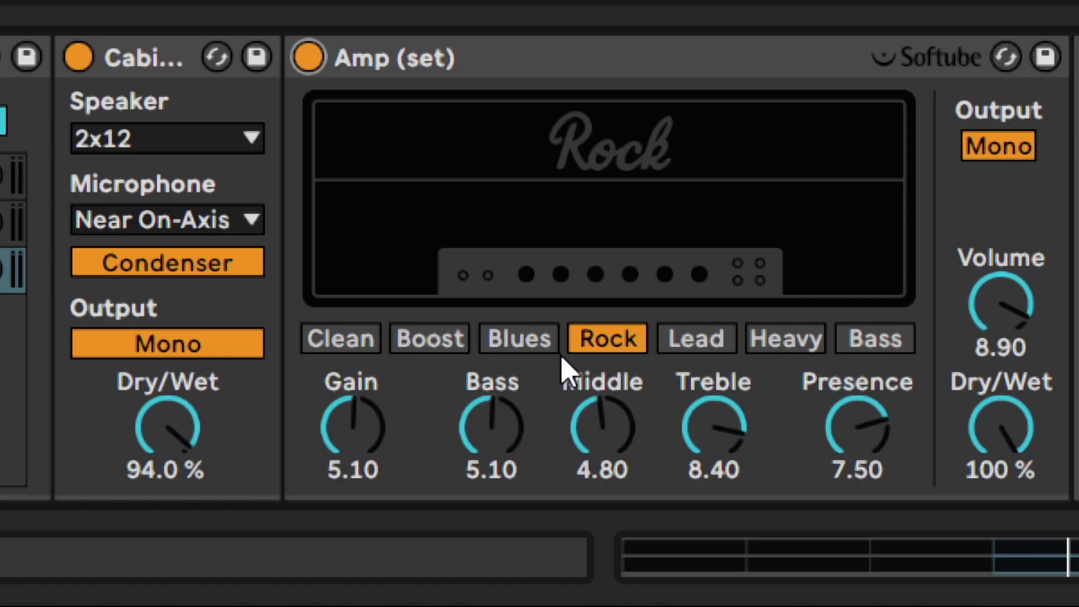
left_click(309, 58)
left_click(78, 57)
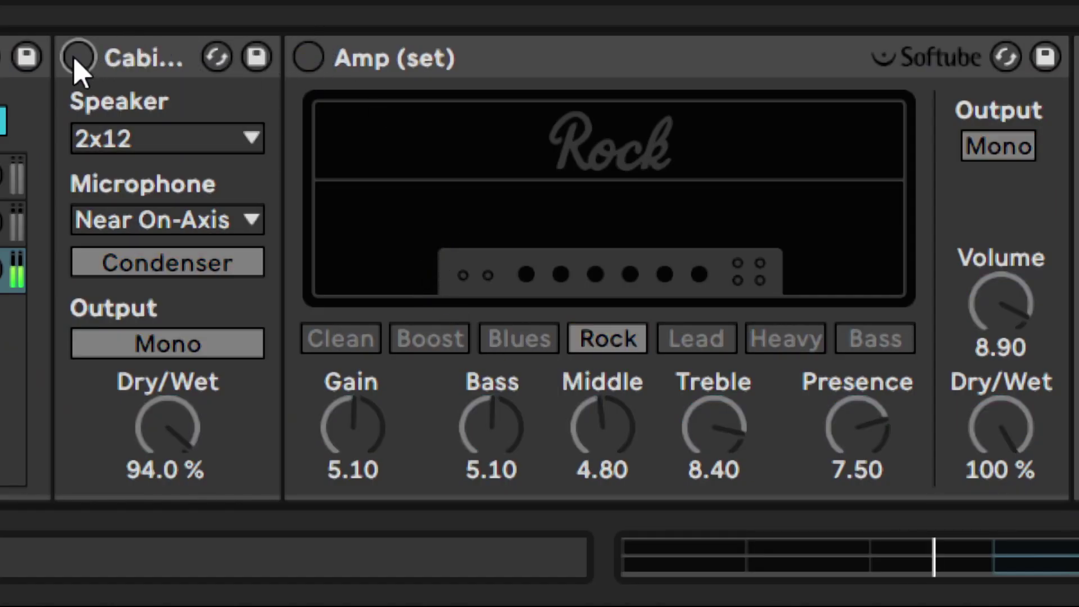
left_click(307, 57)
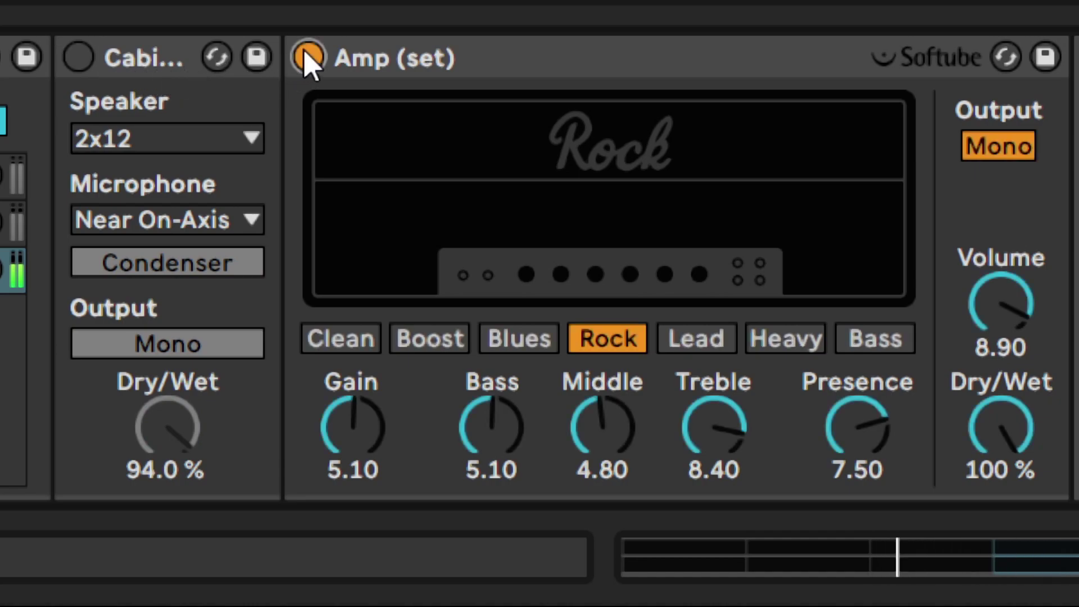
left_click(84, 59)
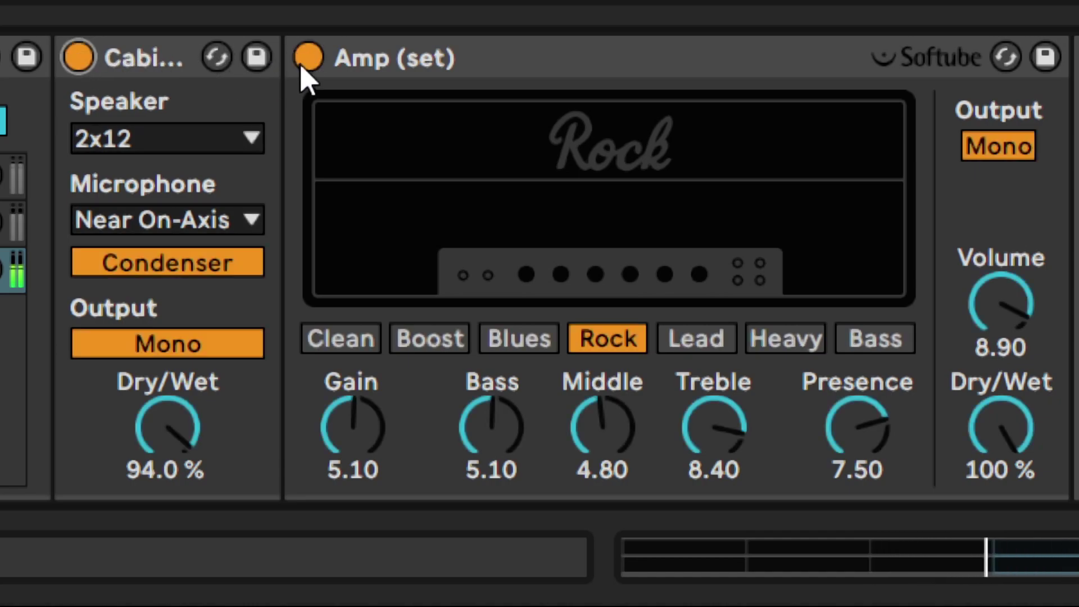
Select Amp and Cabinet together and compare the kick with both bypassed and active.
left_click(378, 67)
left_click(145, 55, "shift")
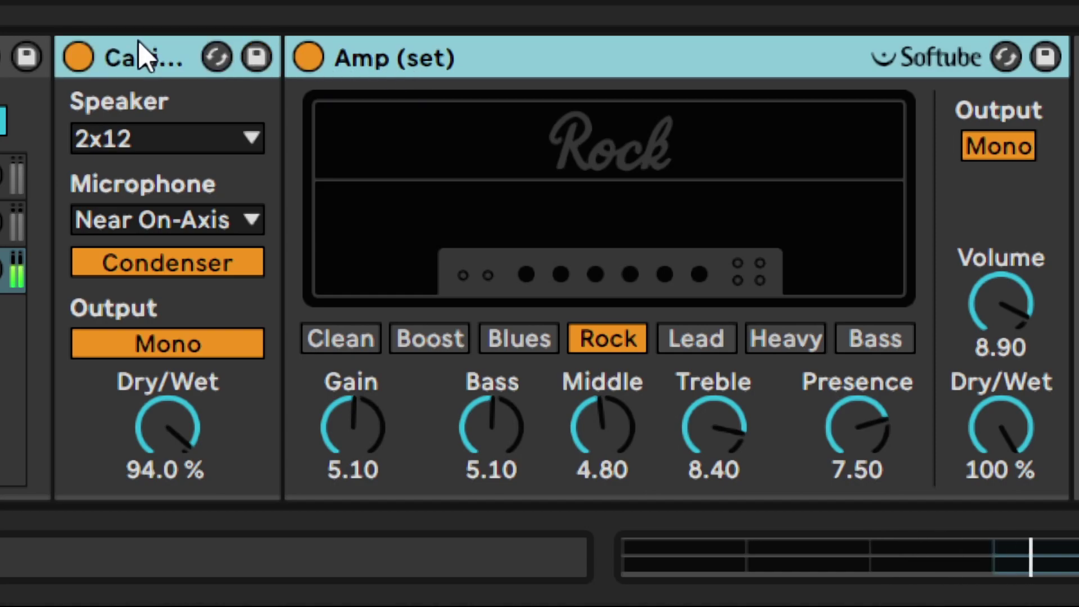
left_click(78, 59)
left_click(79, 58)
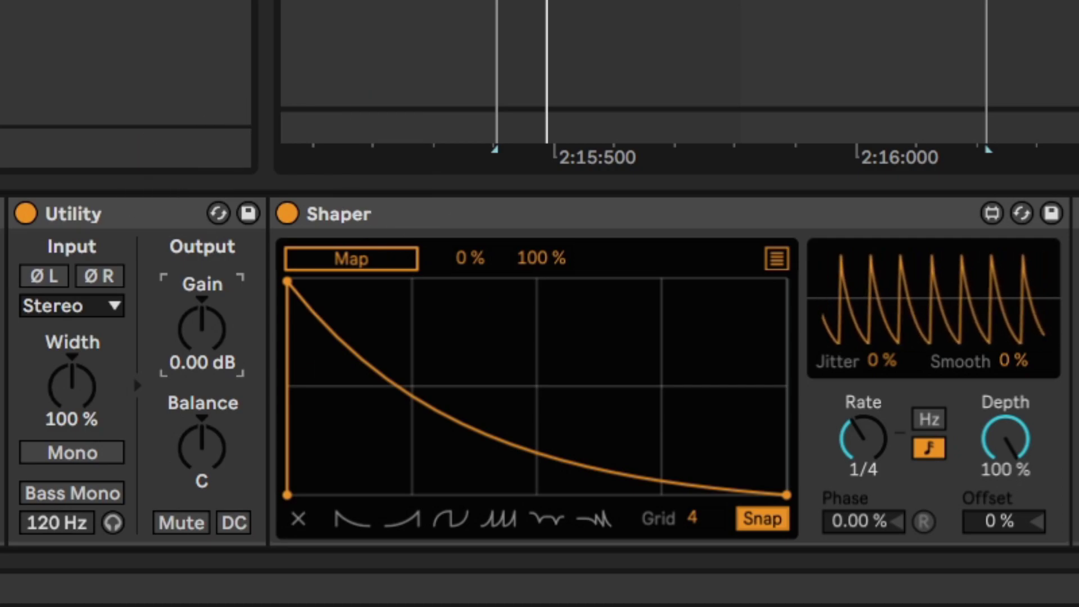
Map the Shaper to the Utility's Gain and set its modulation range from 13 % to 50 %.
left_click(351, 259)
left_click(202, 328)
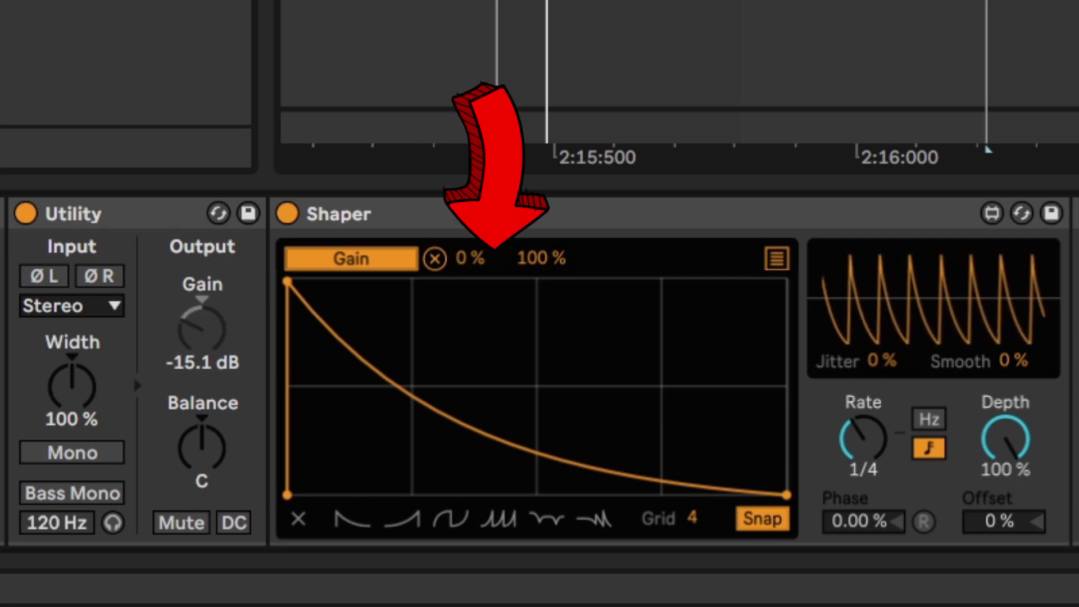
mouse_move(541, 258)
left_mouse_down()
mouse_move(540, 306)
mouse_move(540, 261)
left_mouse_up()
mouse_move(470, 258)
left_mouse_down()
mouse_move(469, 229)
mouse_move(469, 250)
left_mouse_up()
left_click_drag(540, 258, 541, 276)
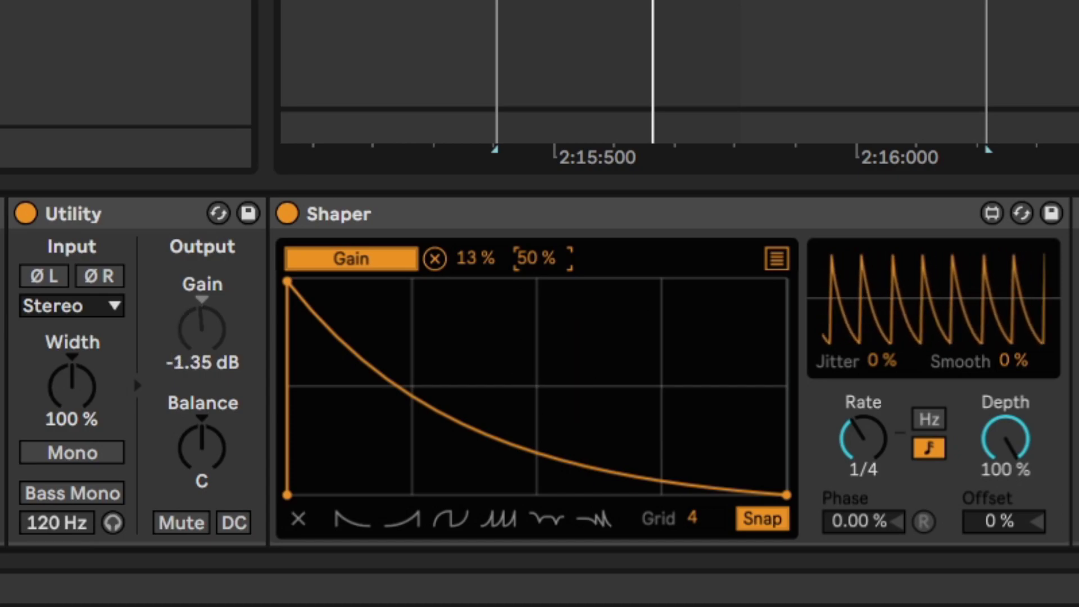
Clear the Shaper curve, try a four-point envelope with a curved rise, and remove its middle point.
key("Delete")
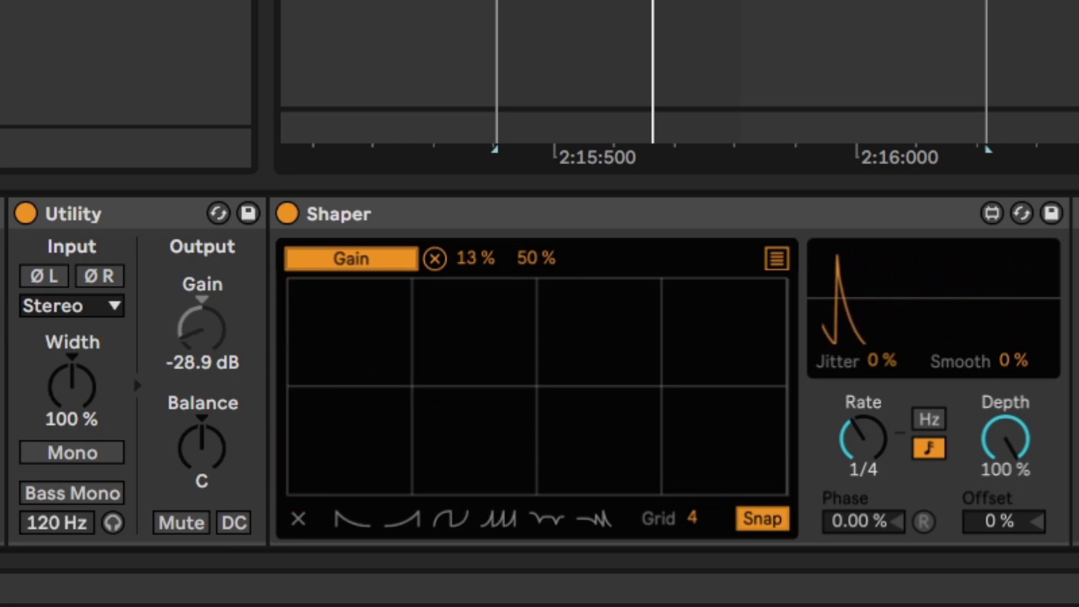
left_click(287, 395)
left_click(537, 410)
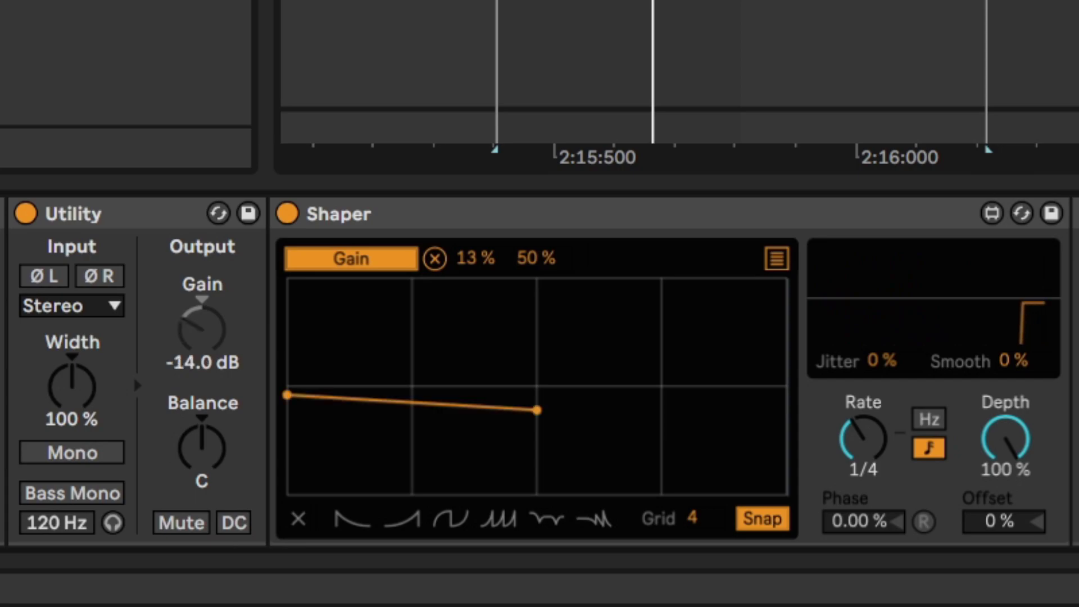
left_click(662, 328)
left_click(662, 381)
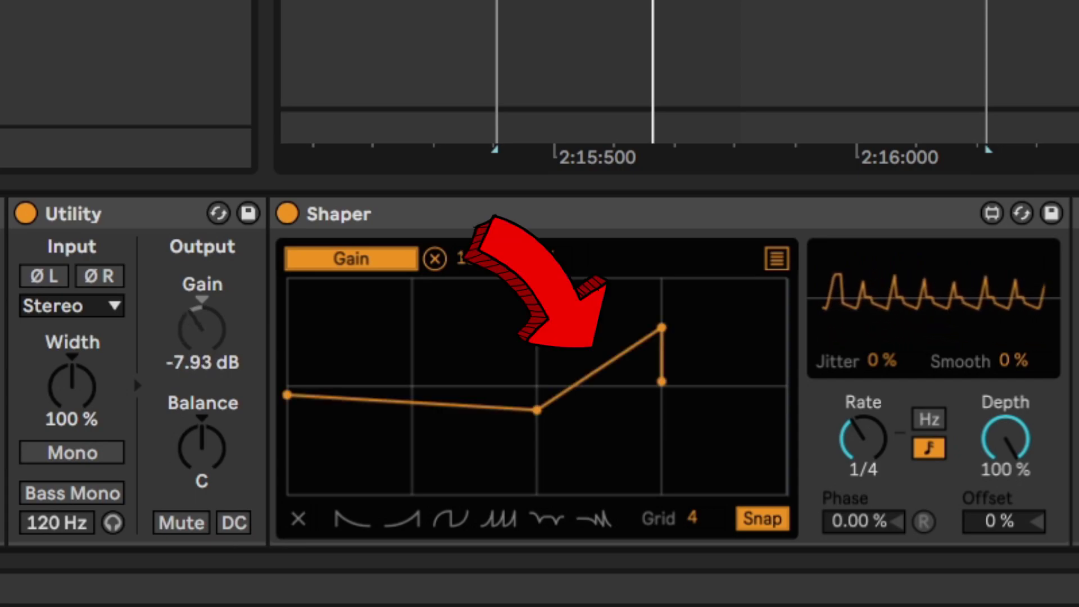
left_click_drag(598, 369, 599, 343)
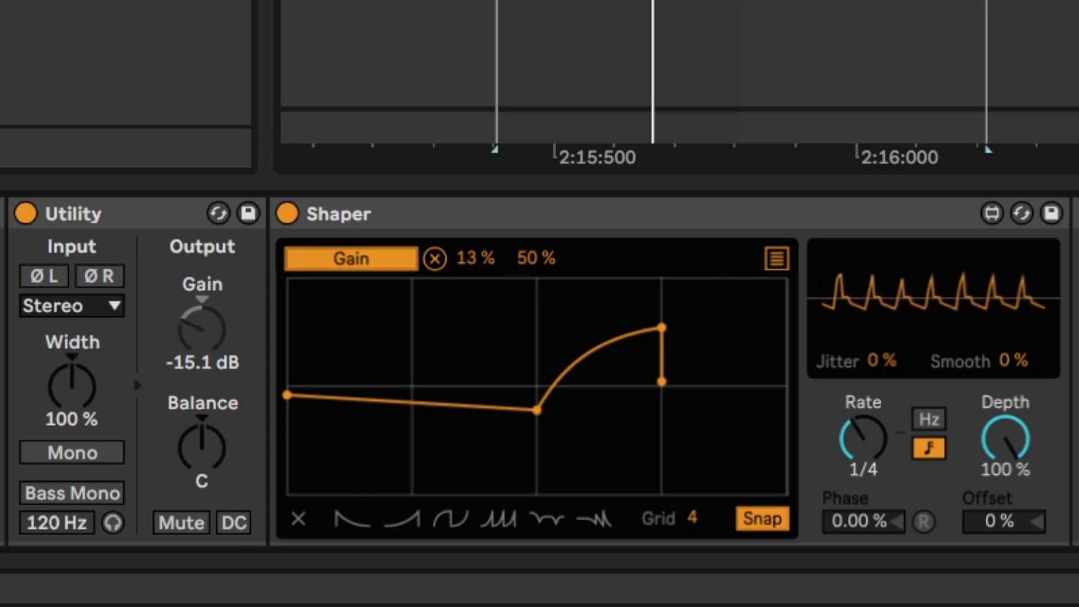
key("Delete")
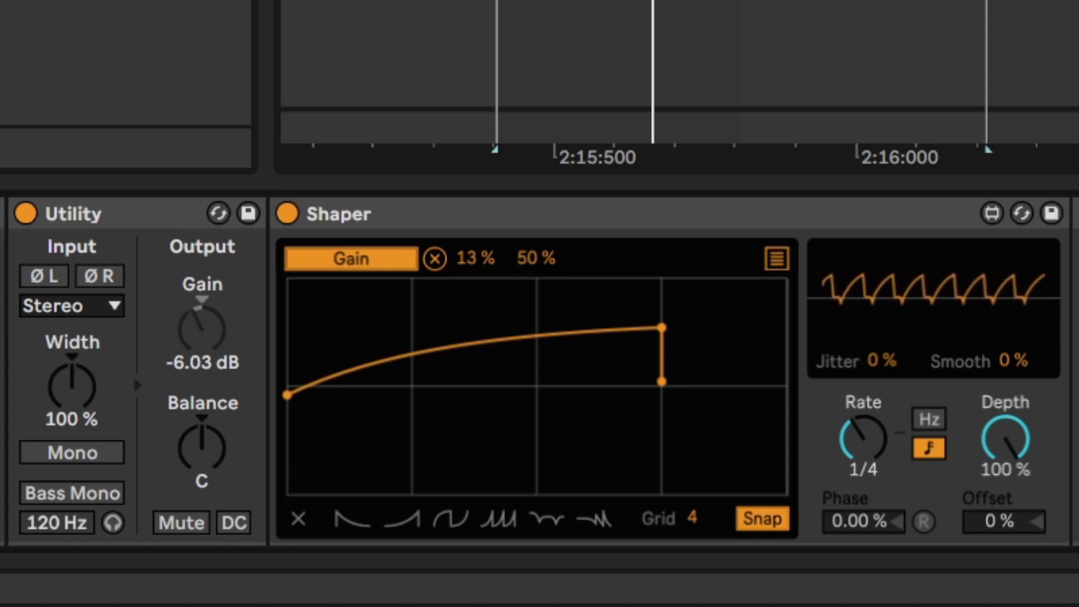
Redraw the Shaper curve as a square gate pattern on a 16 grid and compare it with Utility and Shaper deactivated.
left_click_drag(693, 518, 693, 500)
left_click(298, 518)
left_click(443, 279)
left_click(443, 495)
left_click(756, 496)
left_click(755, 278)
left_click(786, 279)
left_click(786, 496)
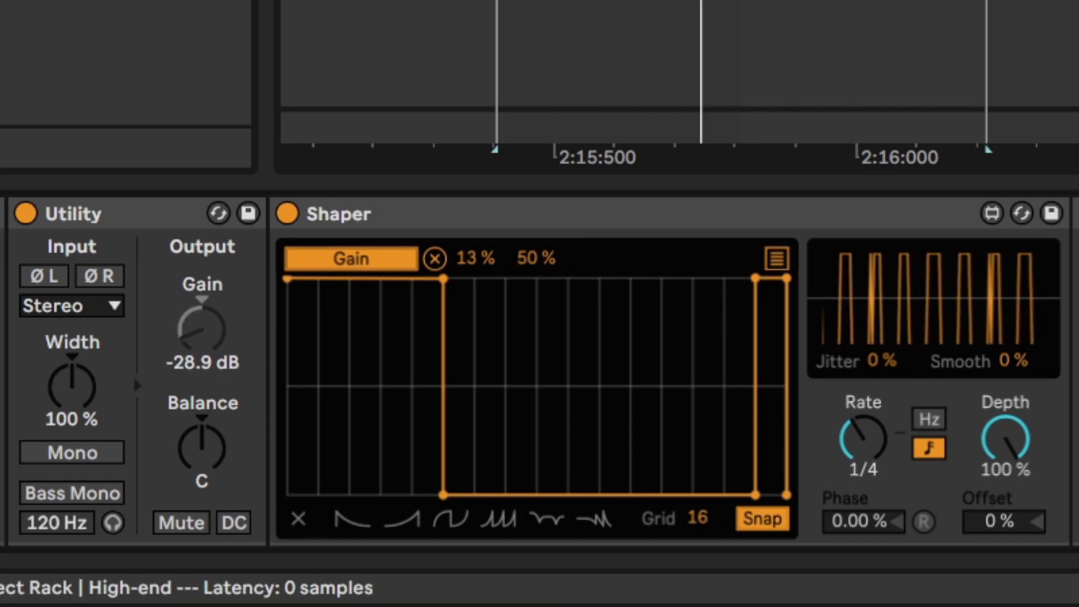
key("0")
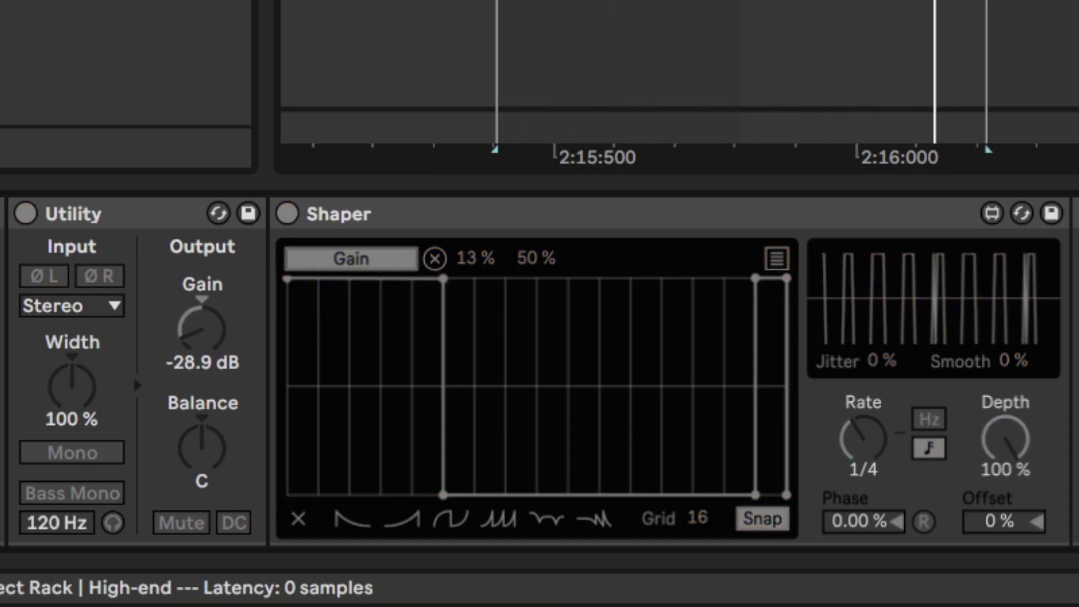
key("0")
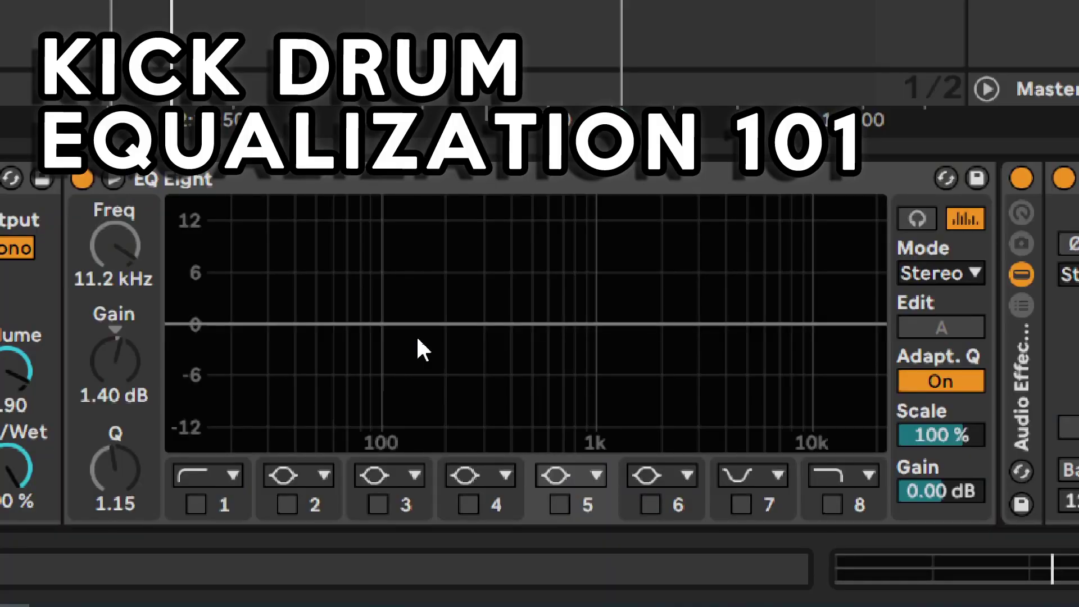
Play the kick and enable the low-cut filter on band 1 of EQ Eight.
key("space")
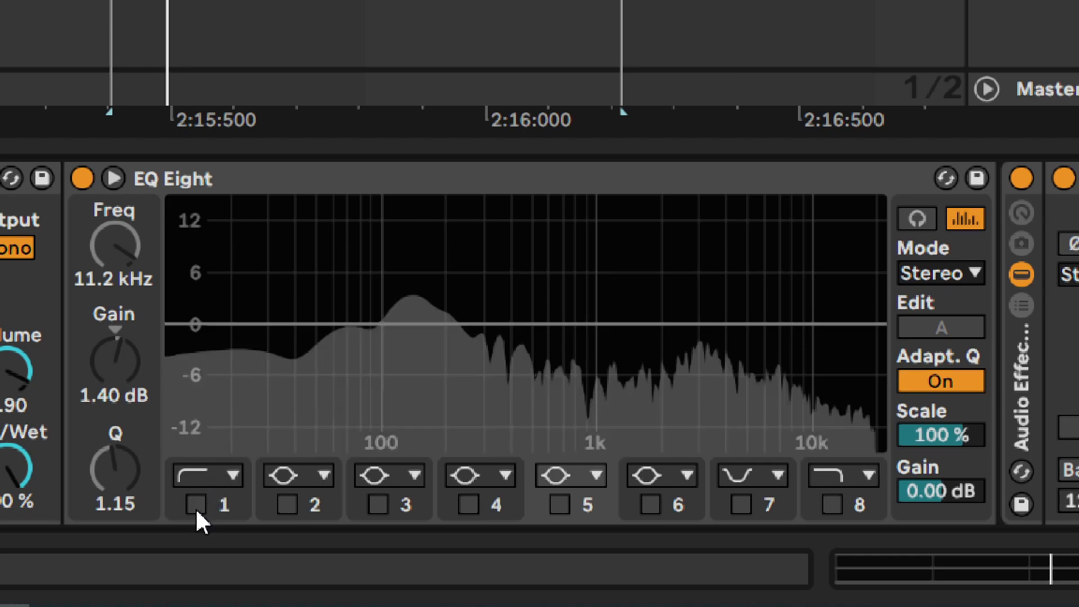
left_click(195, 505)
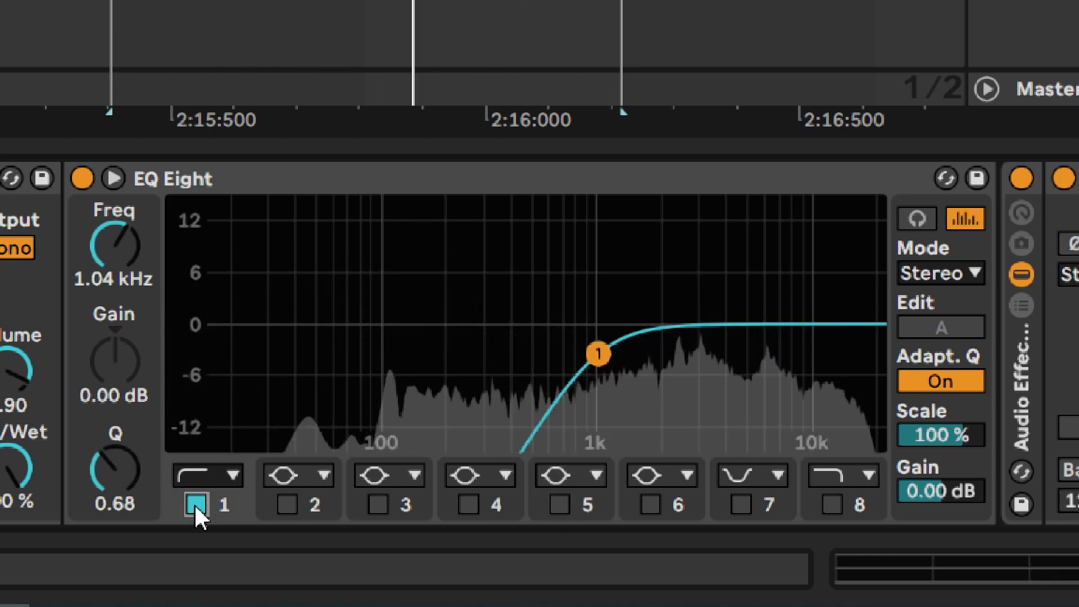
Enable the high-cut filter on band 8 of EQ Eight and compare the kick with and without it.
key("space")
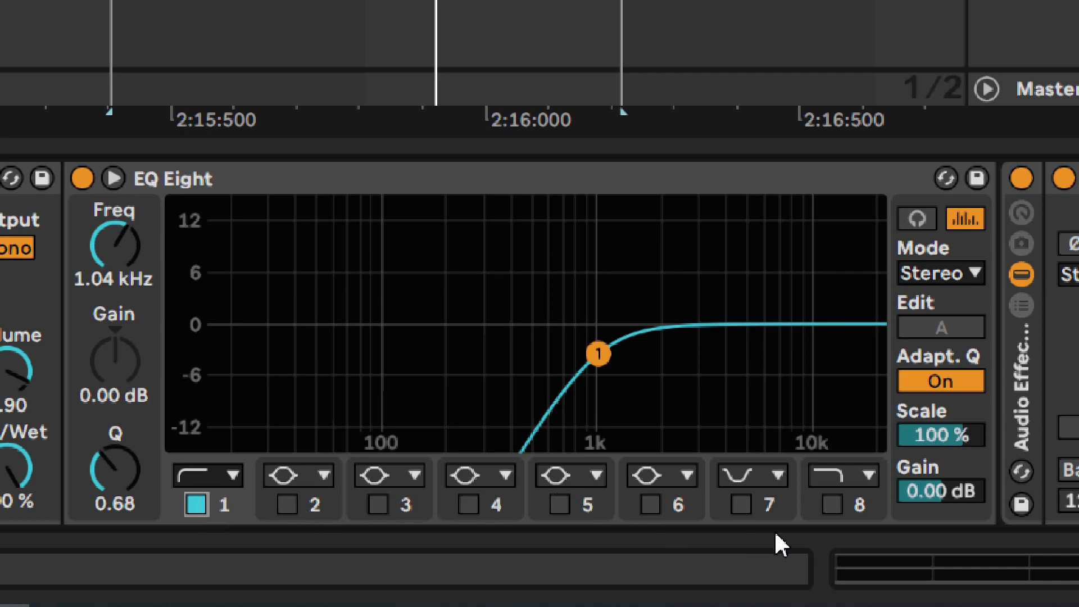
key("space")
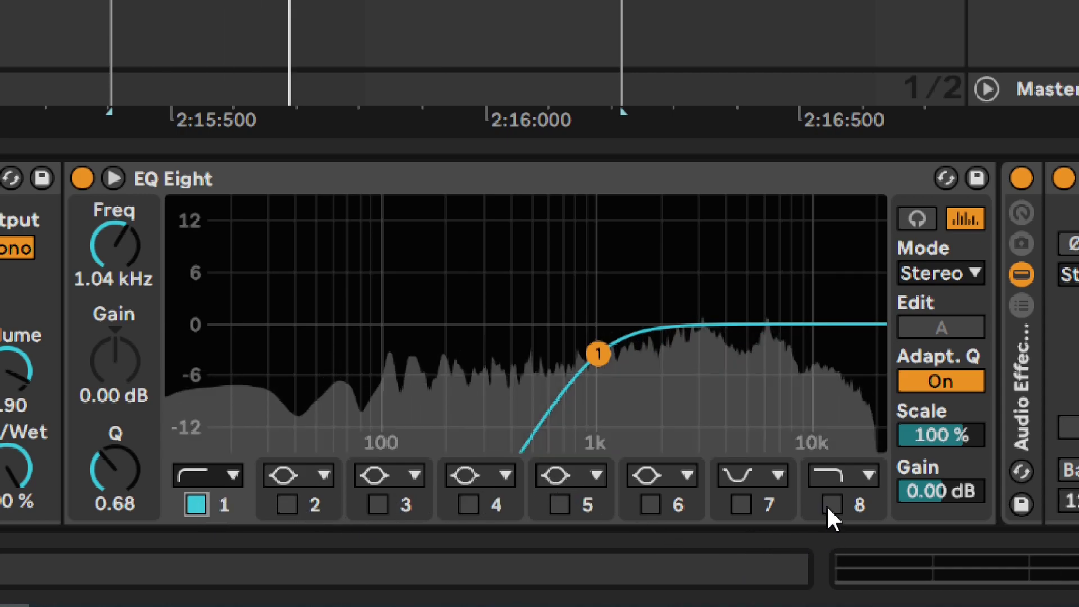
left_click(826, 505)
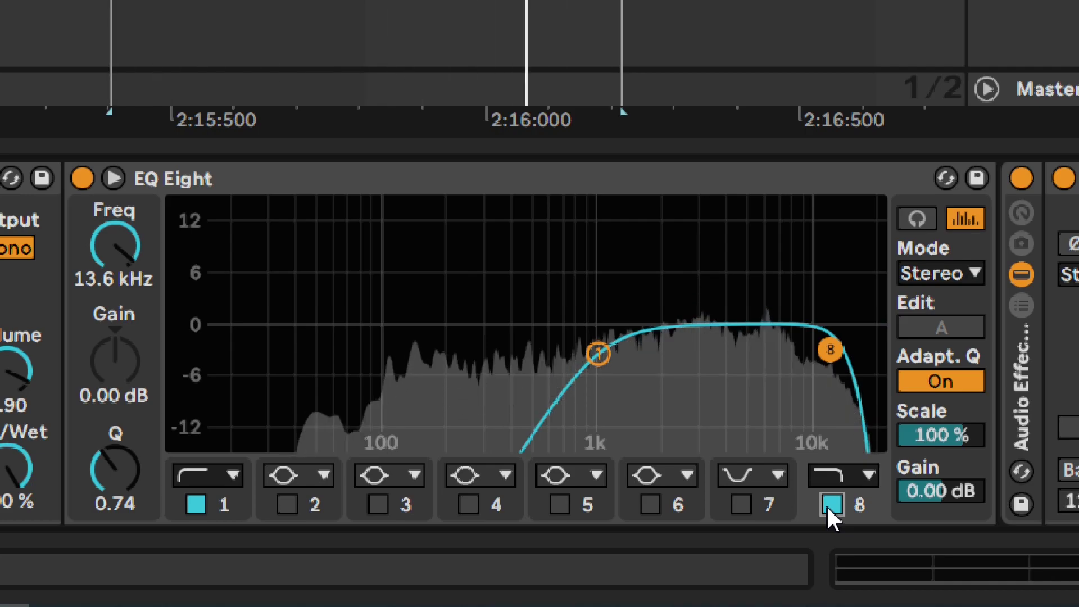
left_click(827, 505)
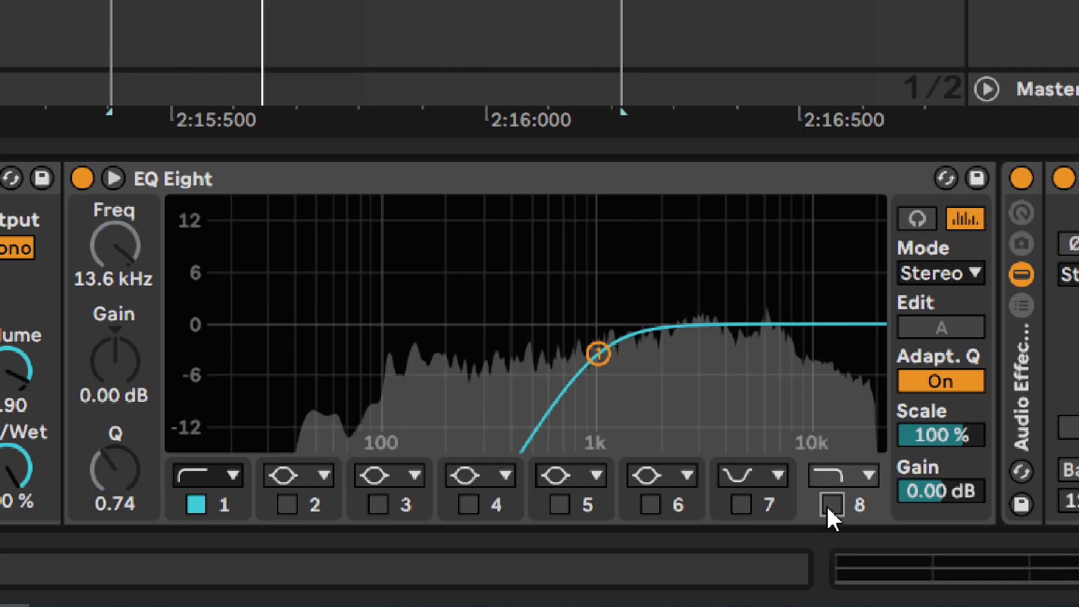
left_click(826, 505)
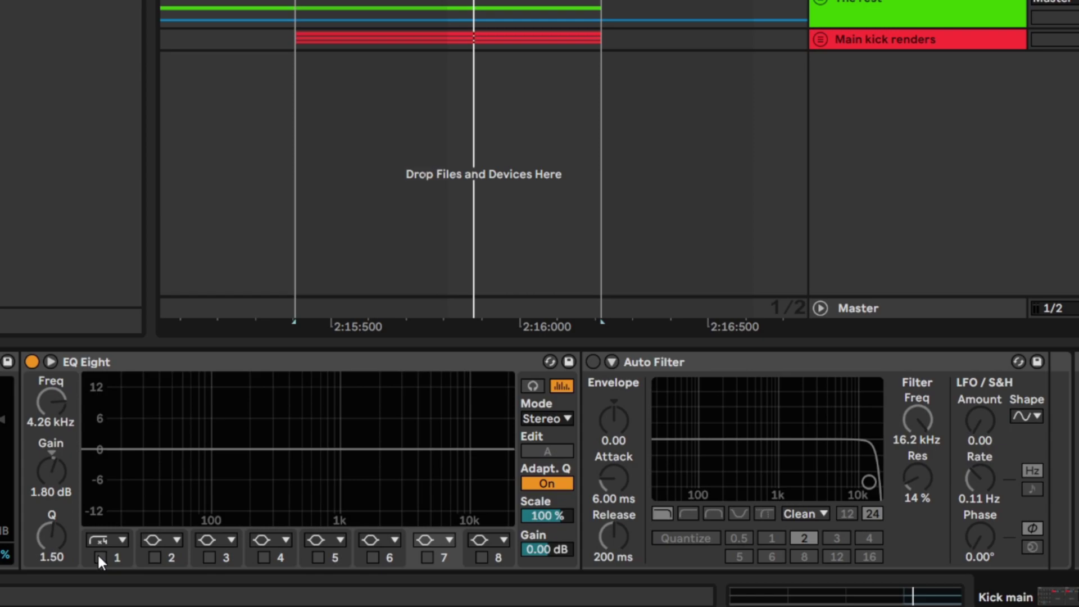
Play the kick and compare it with the steep low cut on band 1 of the main kick's EQ Eight toggled.
key("space")
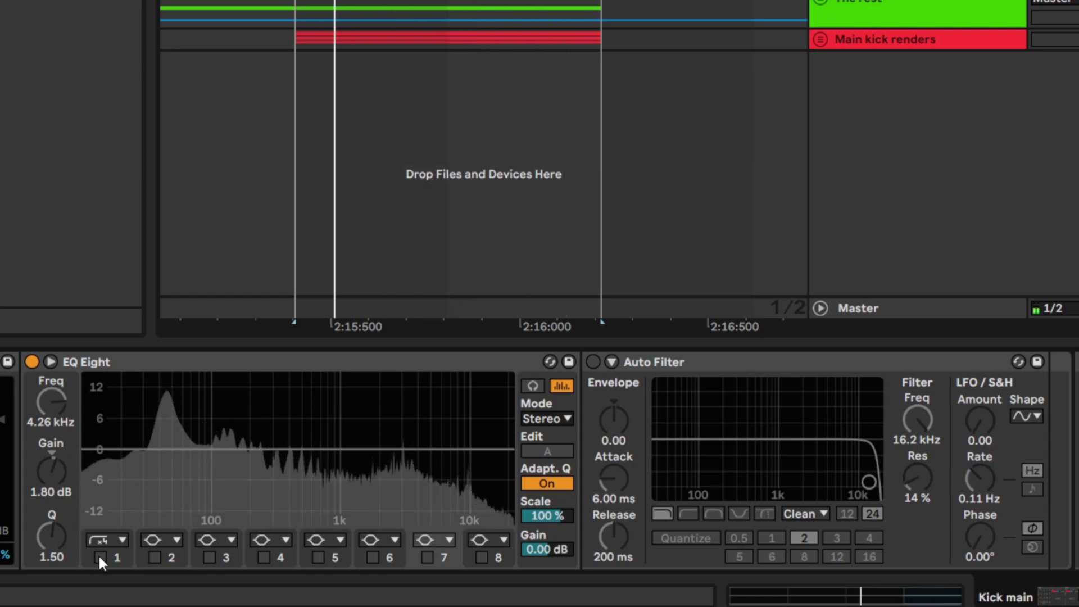
left_click(99, 558)
left_click(99, 556)
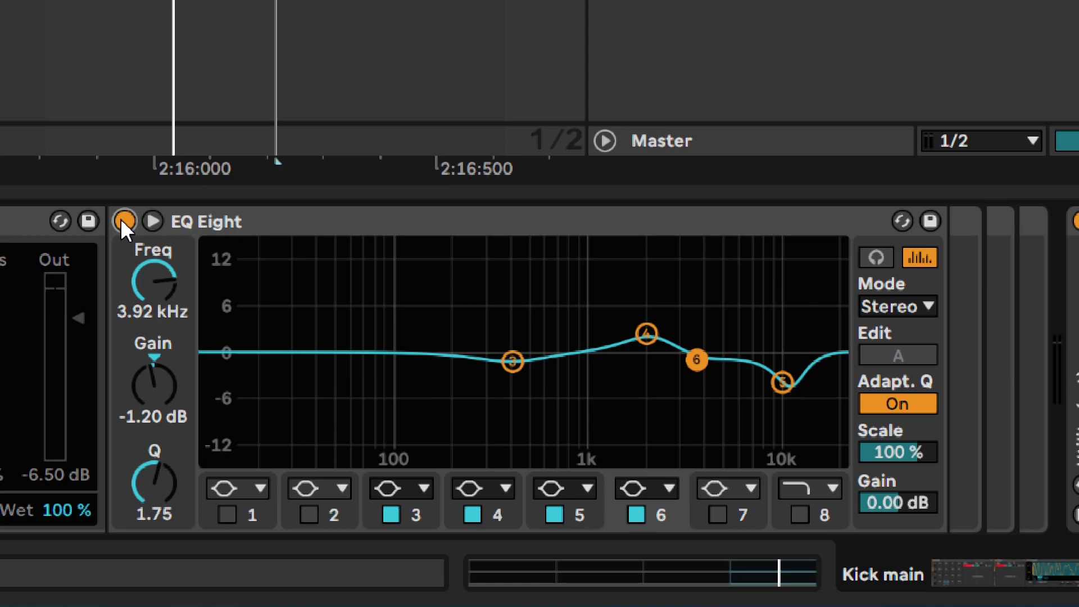
Play the kick and compare it with the four-band EQ Eight bypassed and active.
key("space")
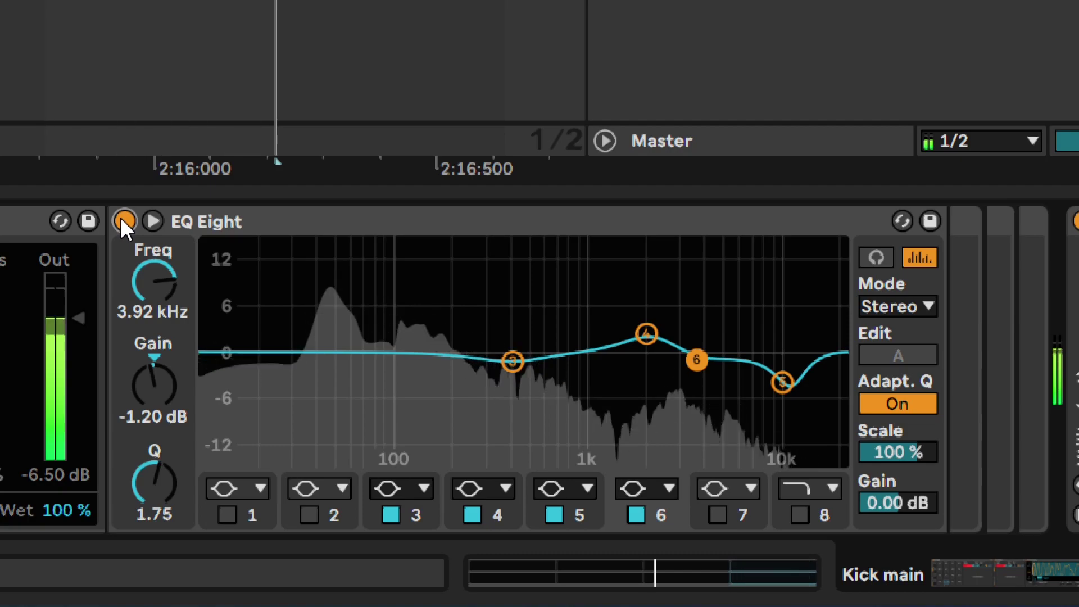
left_click(123, 220)
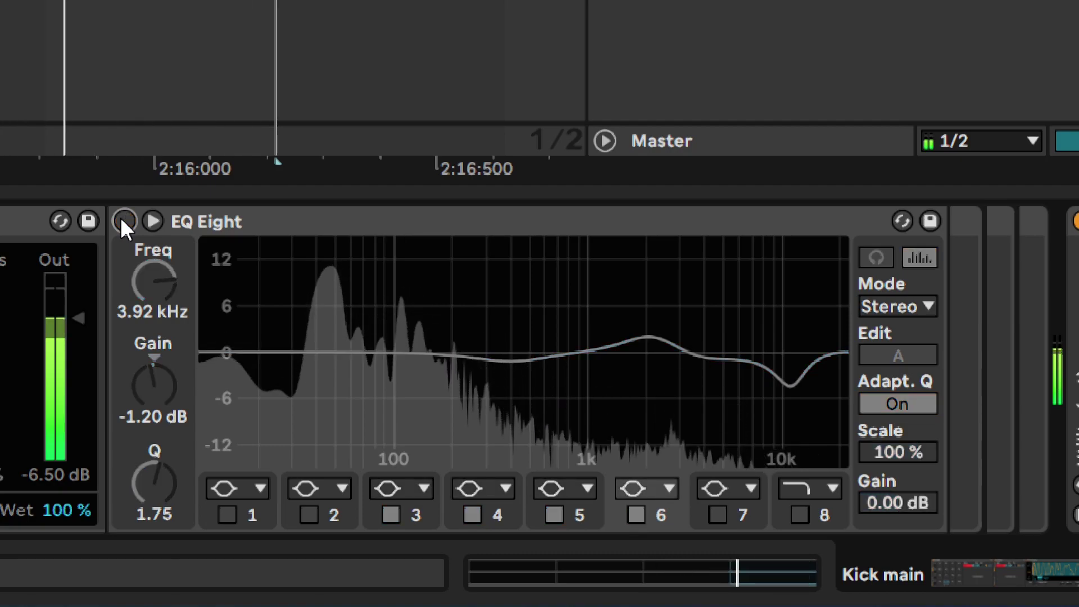
left_click(124, 221)
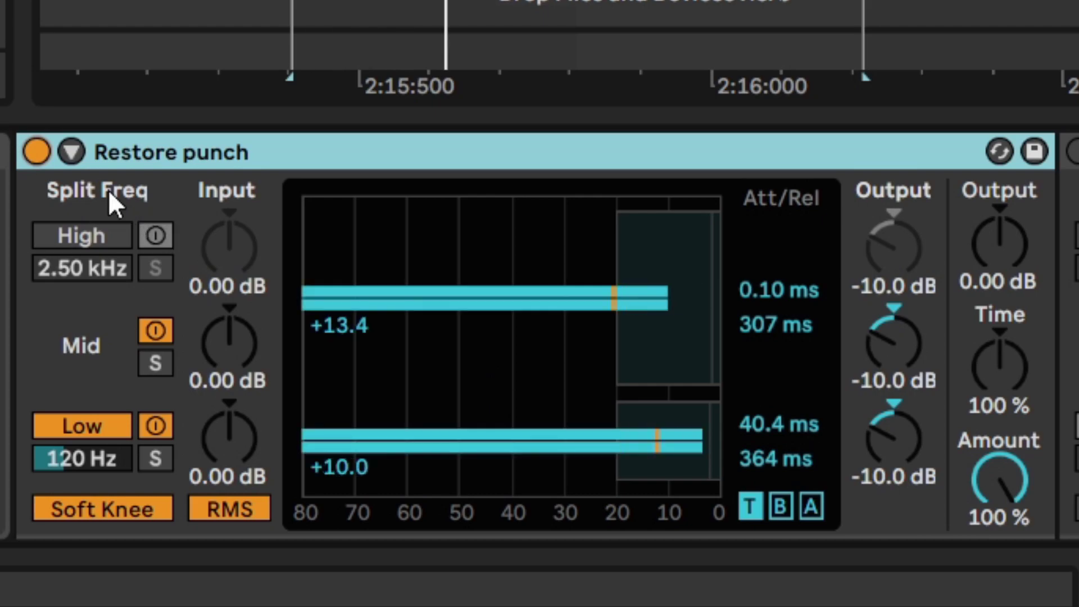
Compare Restore punch bypassed and active, deactivate its Low band and set the low split frequency to 300 Hz.
left_click(38, 151)
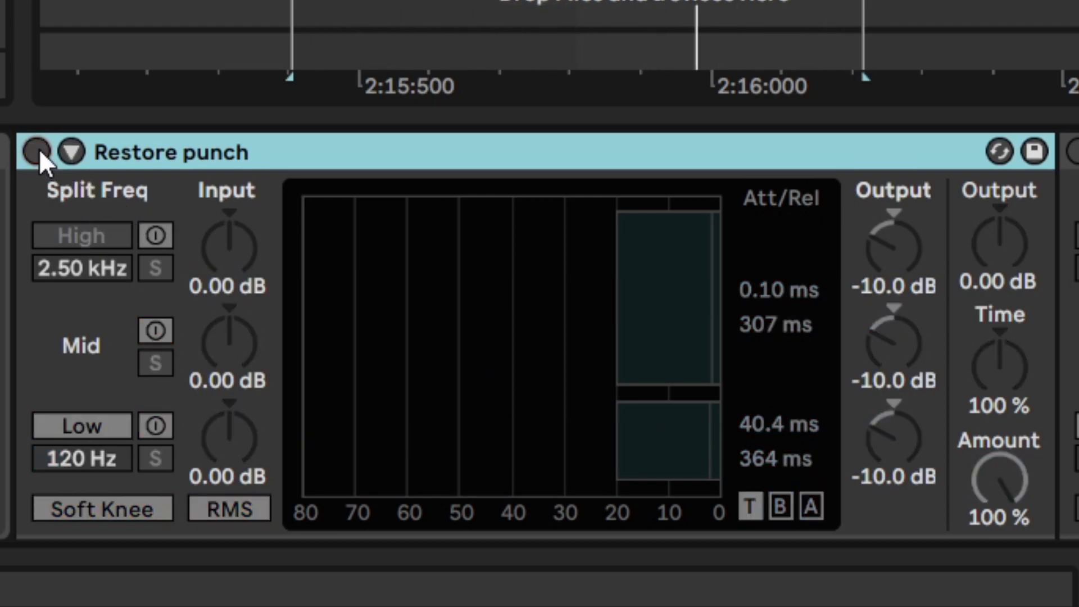
left_click(38, 151)
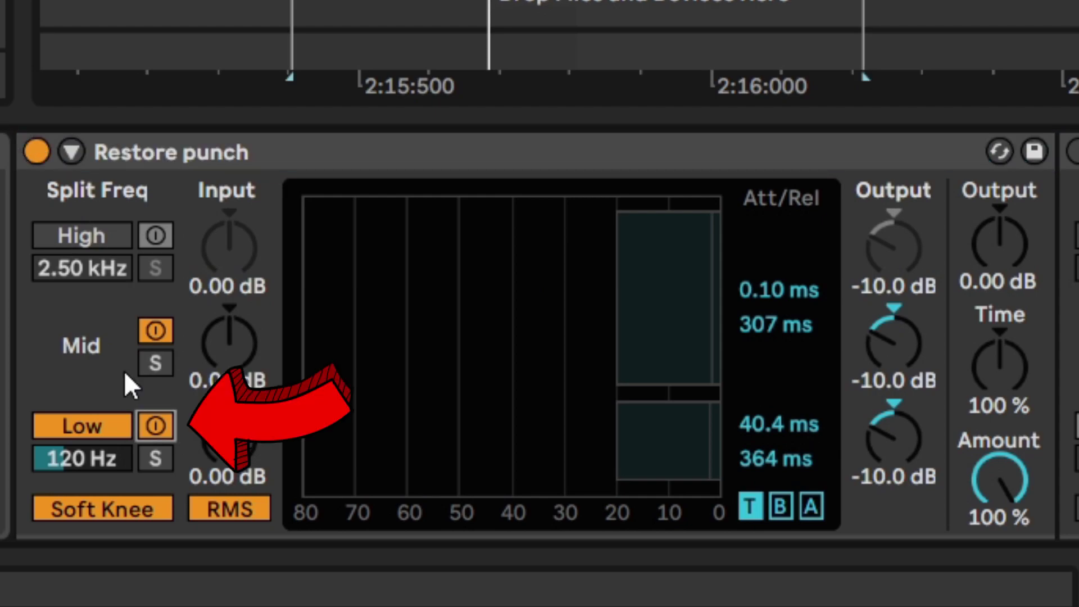
left_click(157, 426)
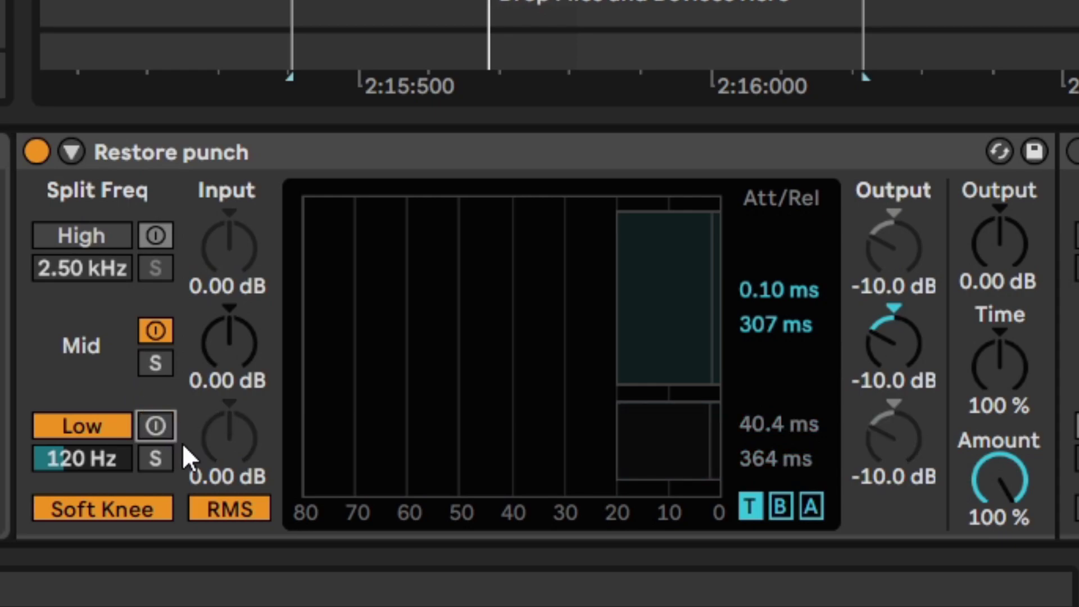
left_click_drag(115, 457, 116, 443)
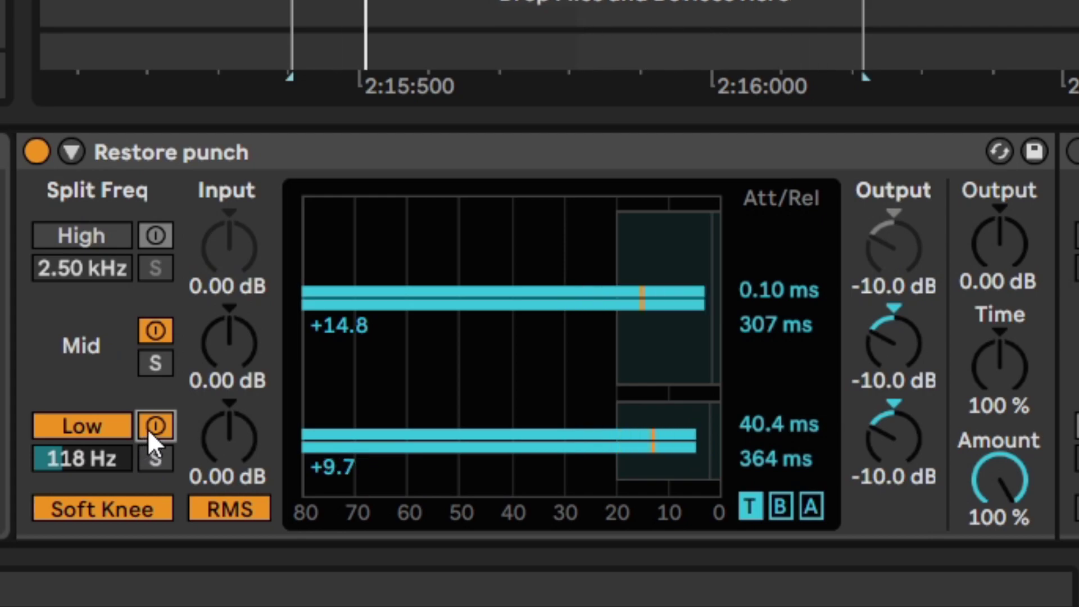
left_click_drag(84, 458, 84, 391)
type("300")
key("Return")
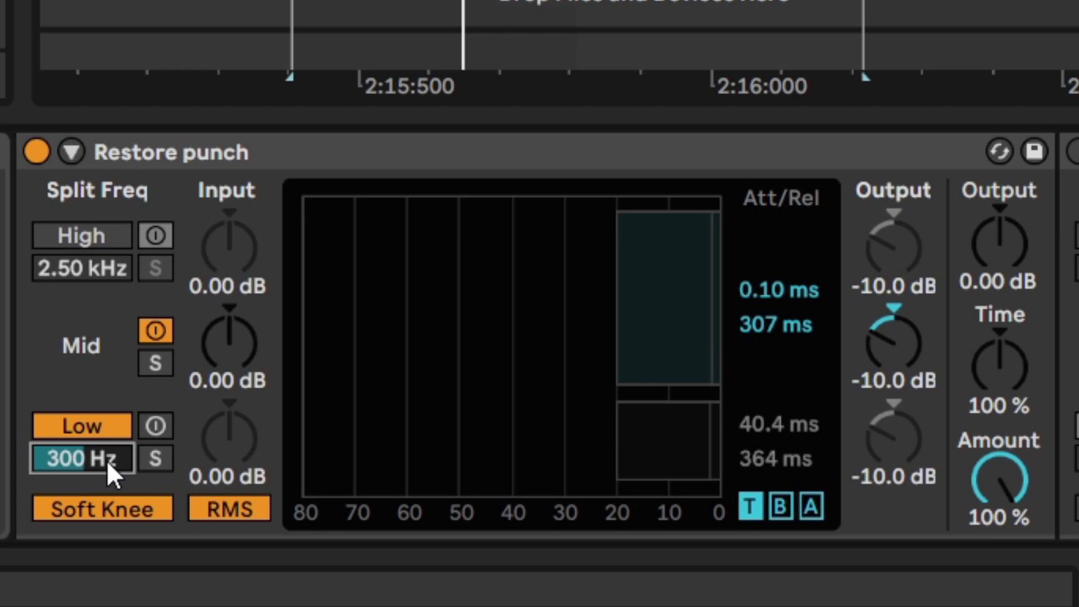
Set the Amount of Restore punch to 34 % and compare the playing kick with the device bypassed and active.
key("space")
left_click_drag(962, 469, 965, 596)
type("34")
key("Return")
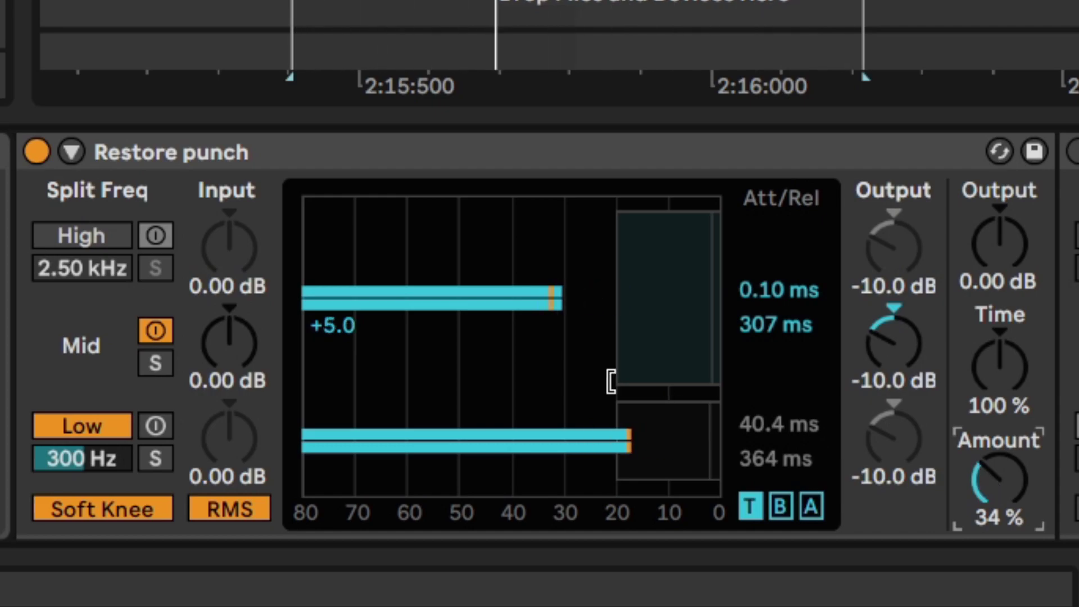
left_click(36, 153)
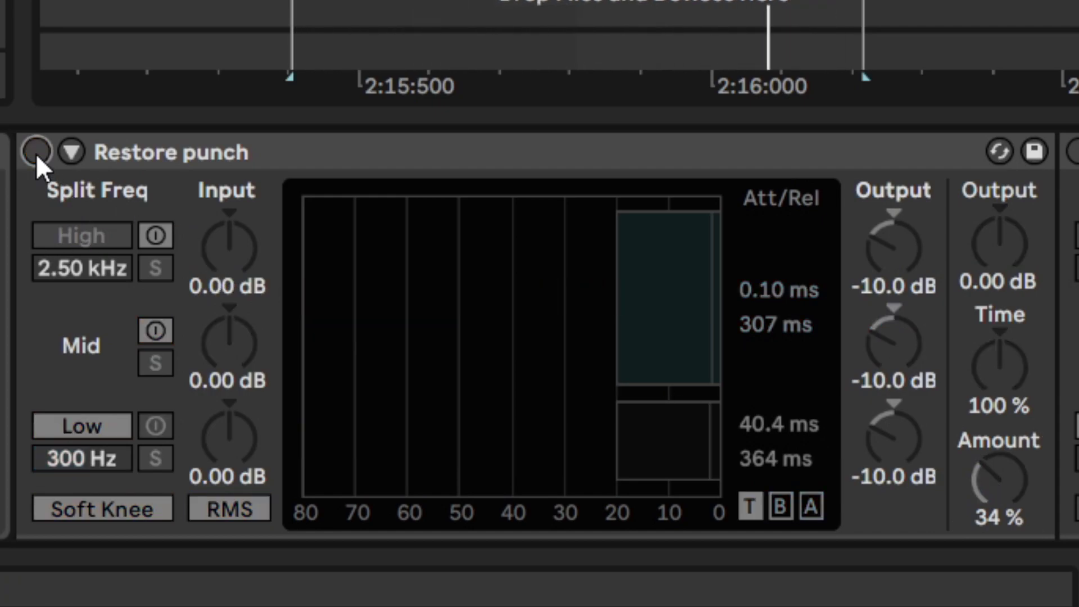
left_click(36, 153)
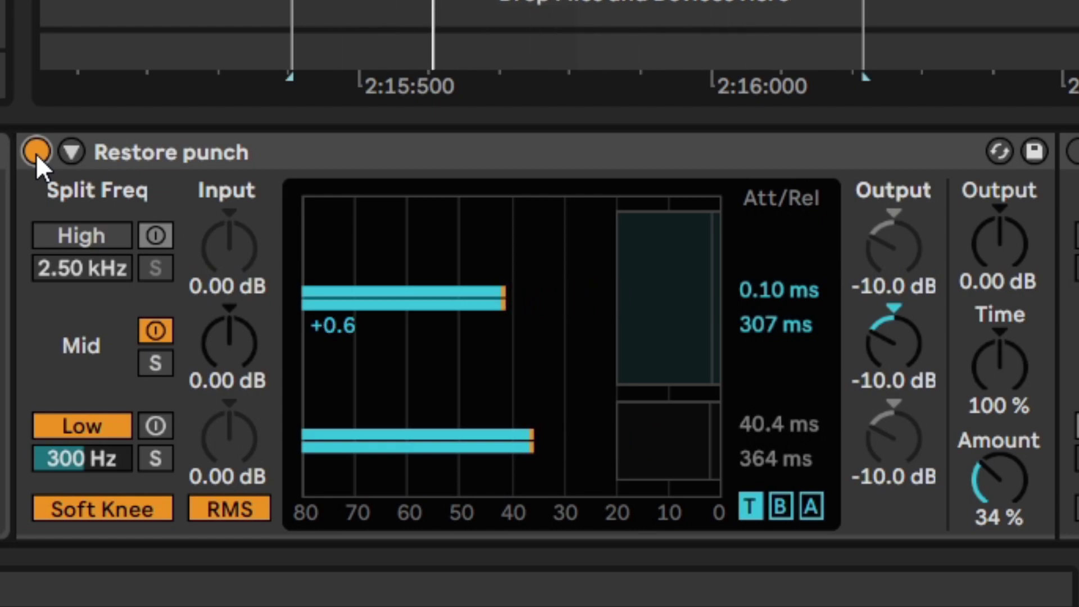
Switch from Restore punch to the adjusted Restore punch (set) and compare the kick with it active and bypassed.
left_click(229, 150)
key("0")
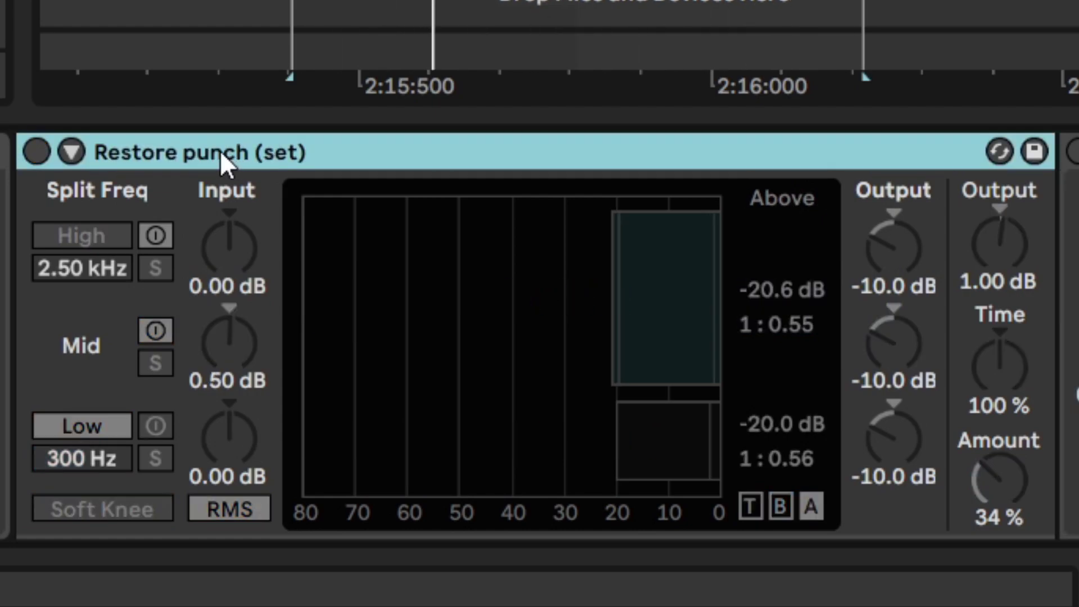
left_click(36, 153)
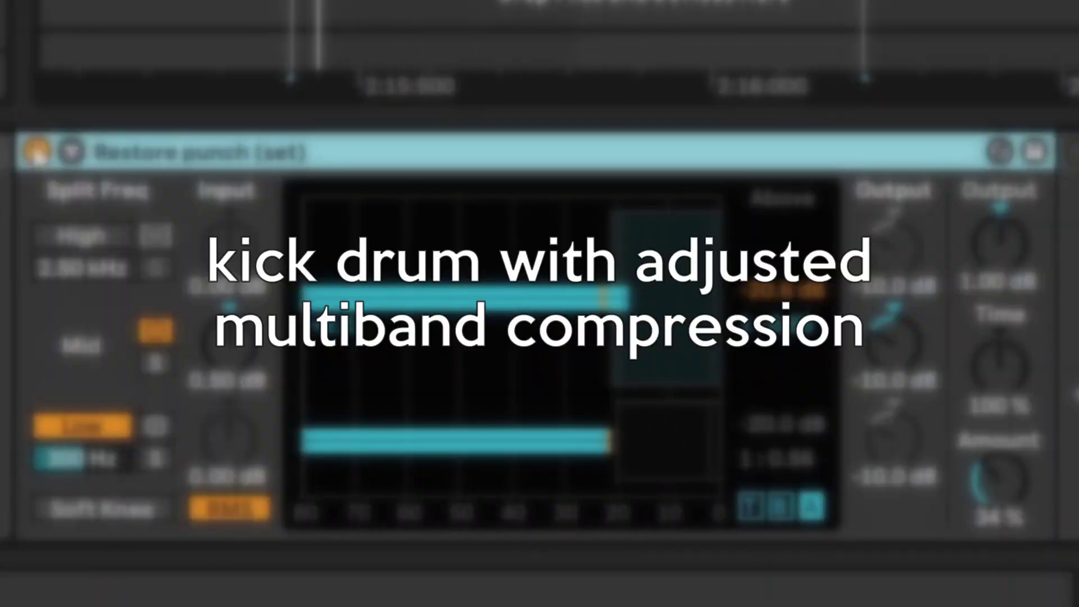
left_click(36, 152)
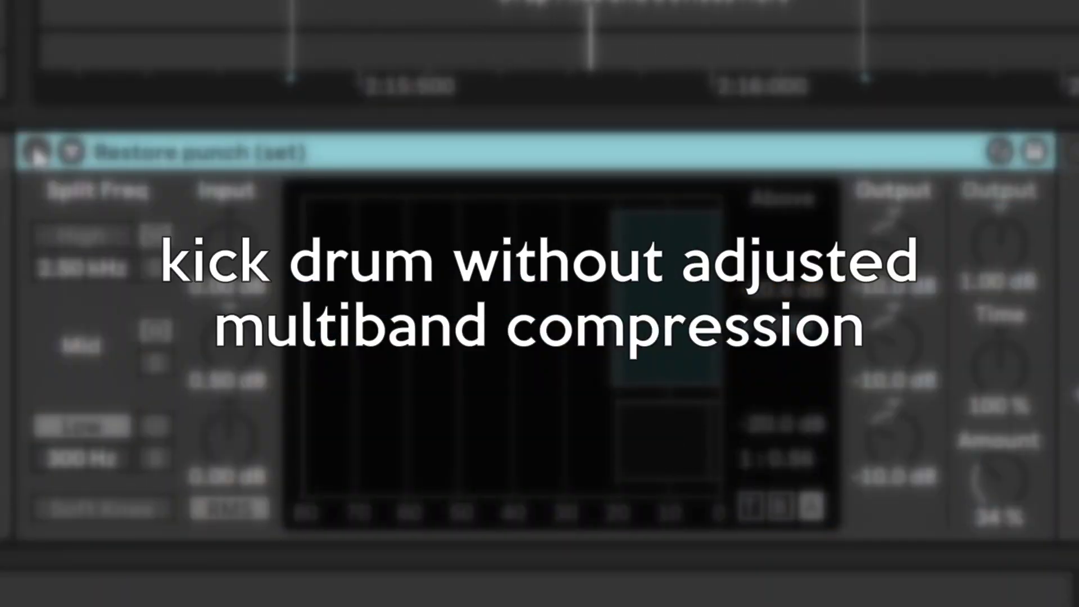
left_click(36, 152)
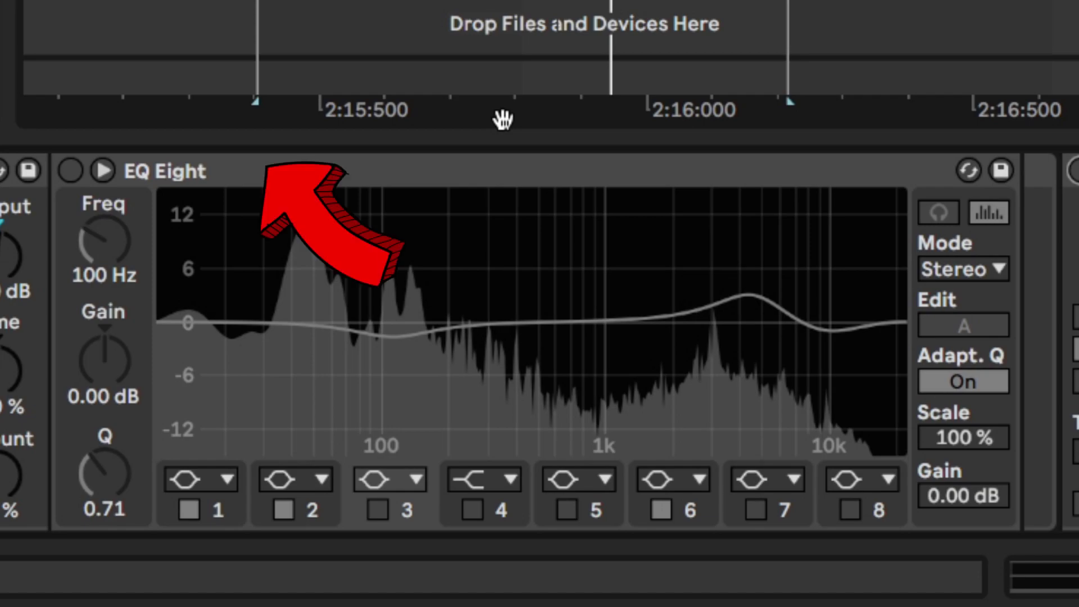
Activate the EQ Eight that uses bands 1, 2 and 6 and compare the playing kick with and without it.
key("space")
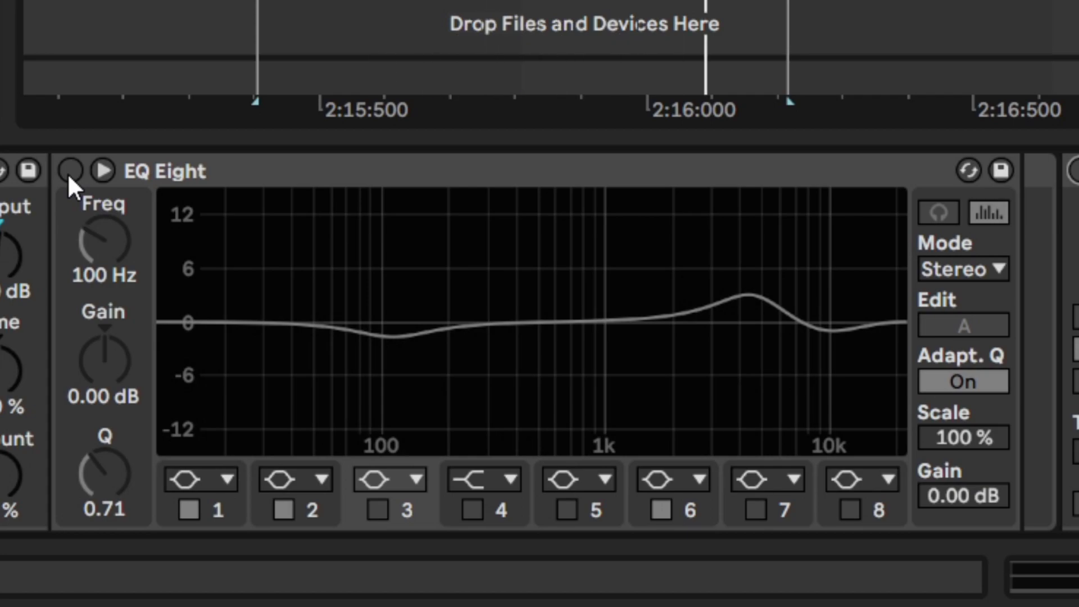
left_click(69, 171)
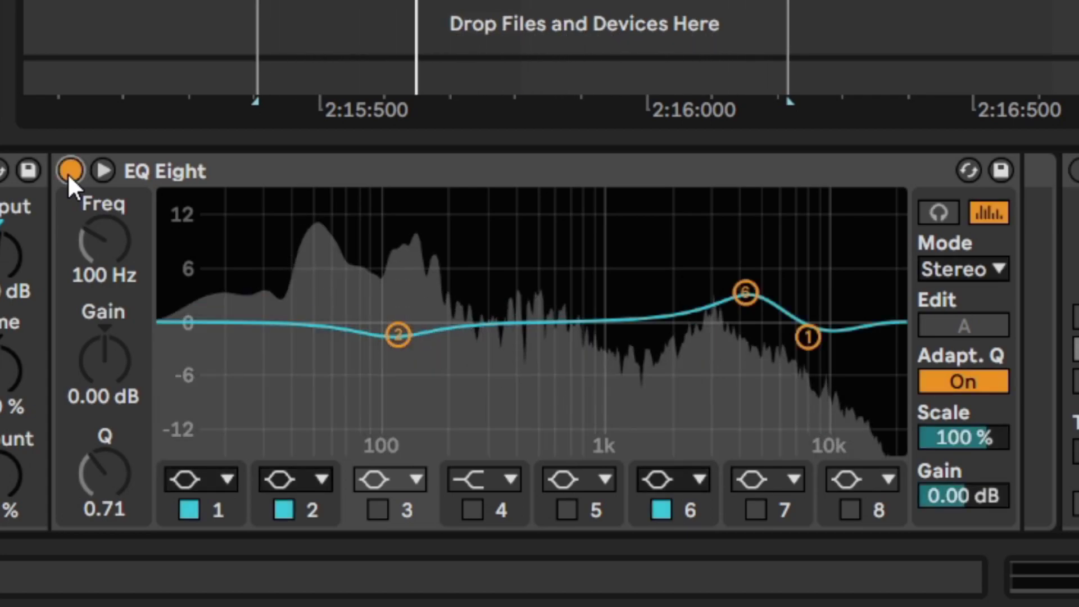
left_click(69, 170)
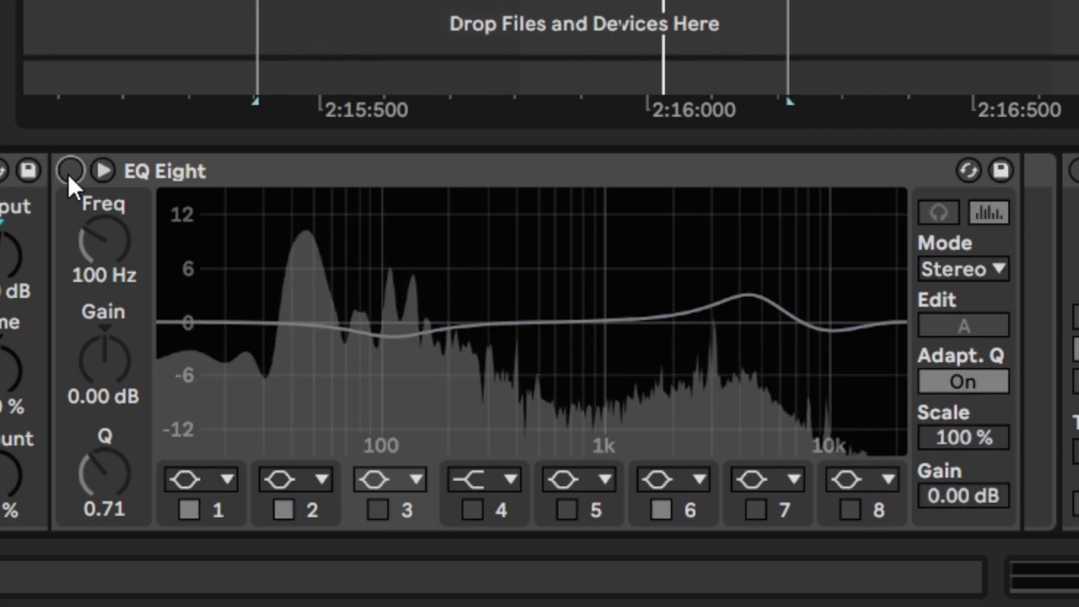
left_click(68, 174)
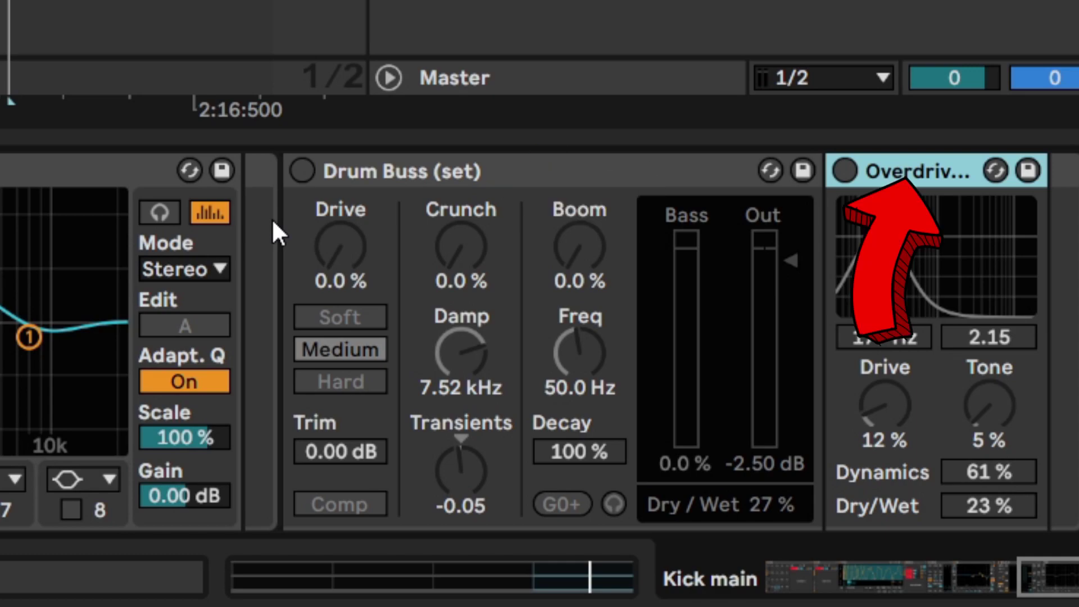
Activate Drum Buss (set) and compare the playing kick with and without it.
left_click(297, 173)
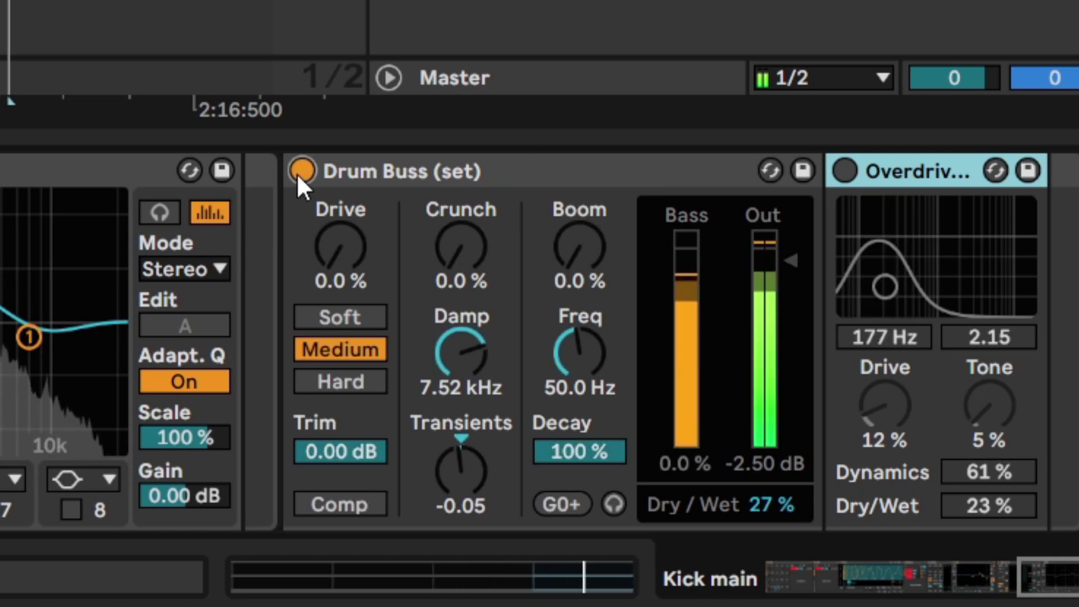
left_click(297, 172)
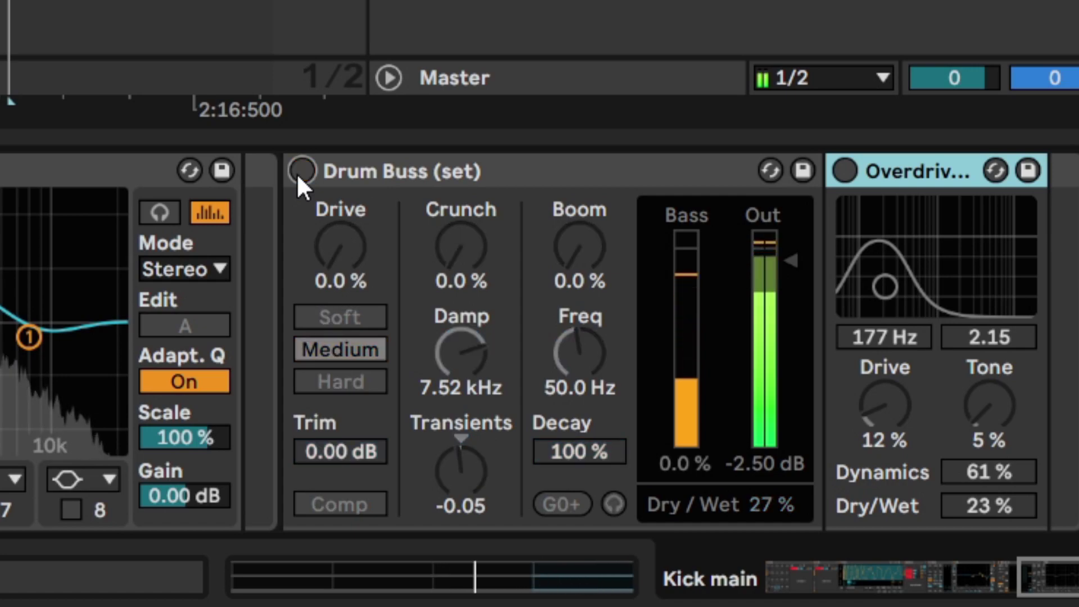
left_click(302, 171)
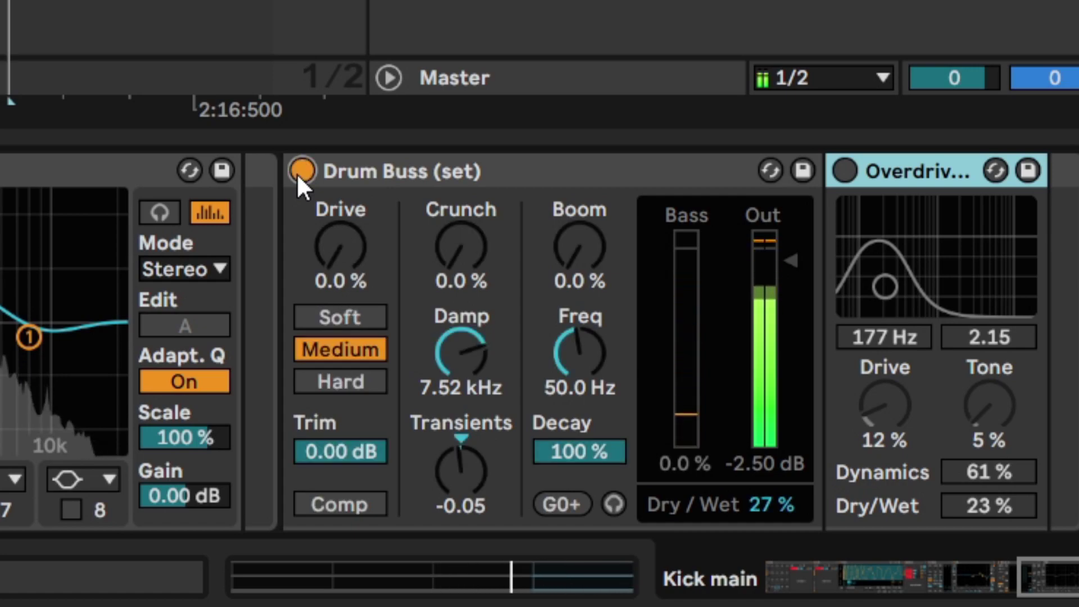
Activate the Overdrive after Drum Buss (set) and compare the kick with it bypassed and active.
left_click(847, 171)
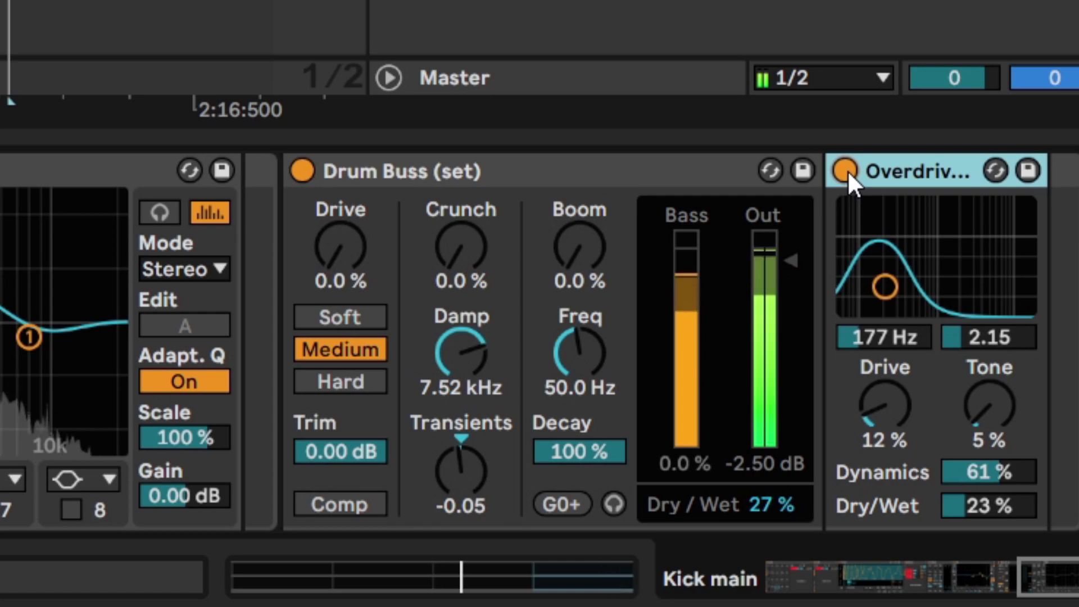
left_click(847, 171)
left_click(847, 170)
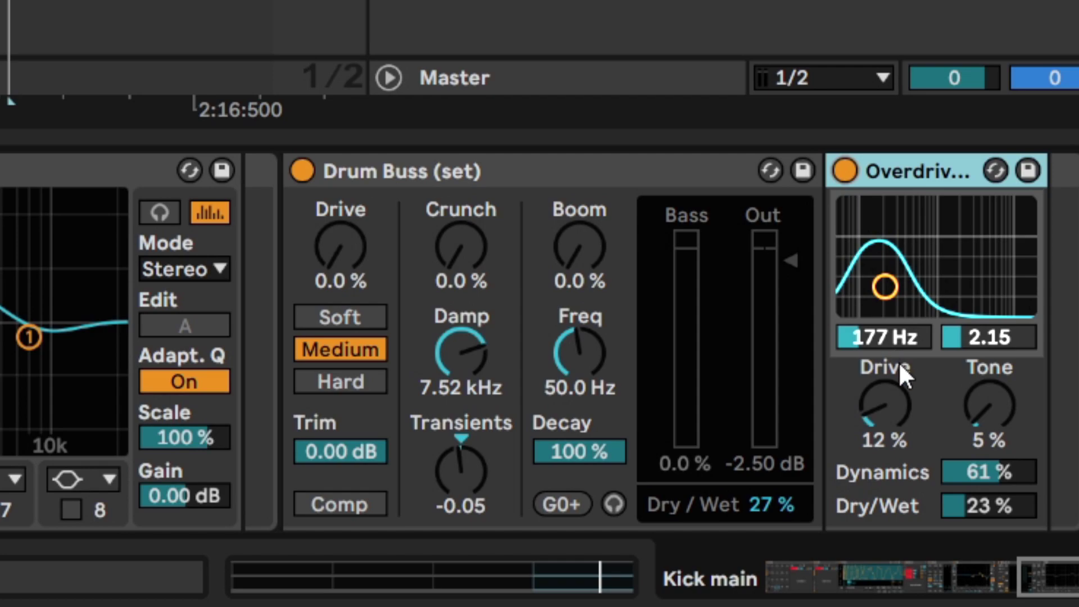
Set the Overdrive's filter to 519 Hz with a width of 0.77, set Drive to 39 %, and raise the Tone.
left_click_drag(887, 345, 887, 326)
mouse_move(969, 336)
left_mouse_down()
mouse_move(968, 349)
mouse_move(975, 335)
left_mouse_up()
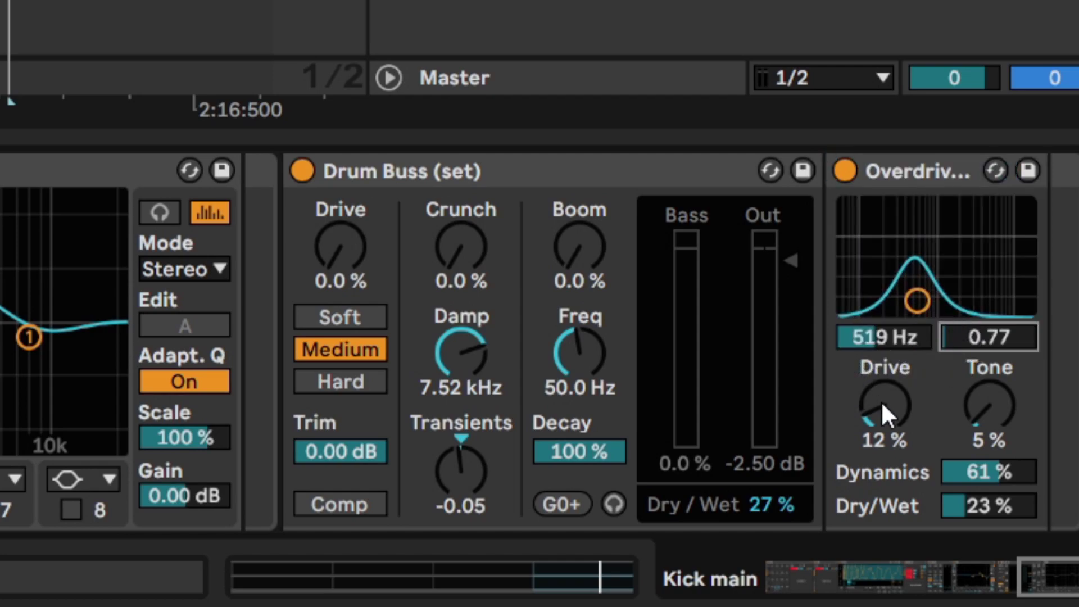
left_click_drag(884, 405, 885, 388)
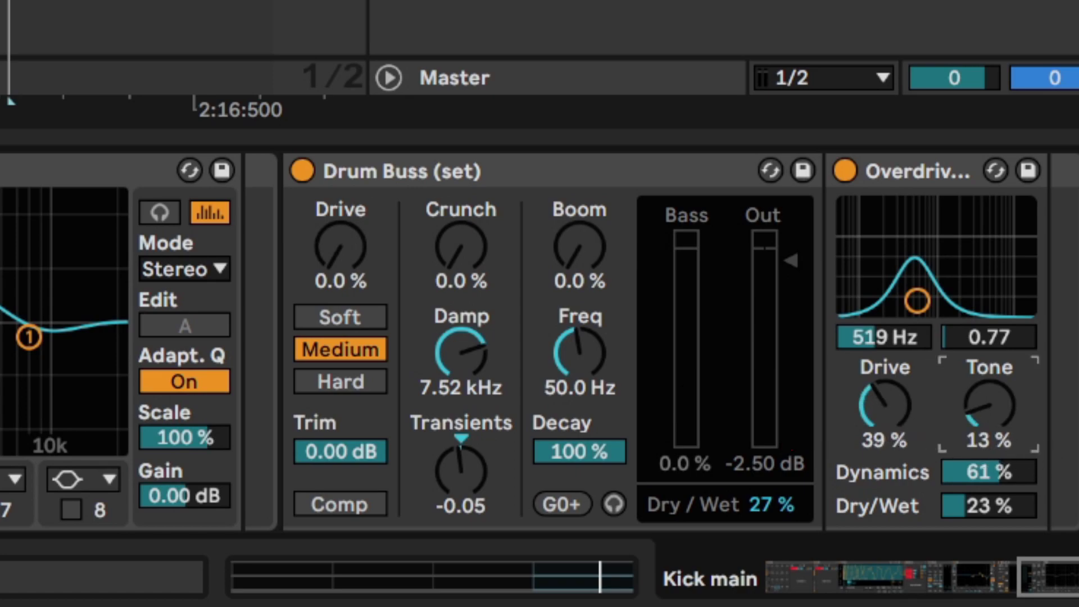
left_click_drag(995, 450, 995, 427)
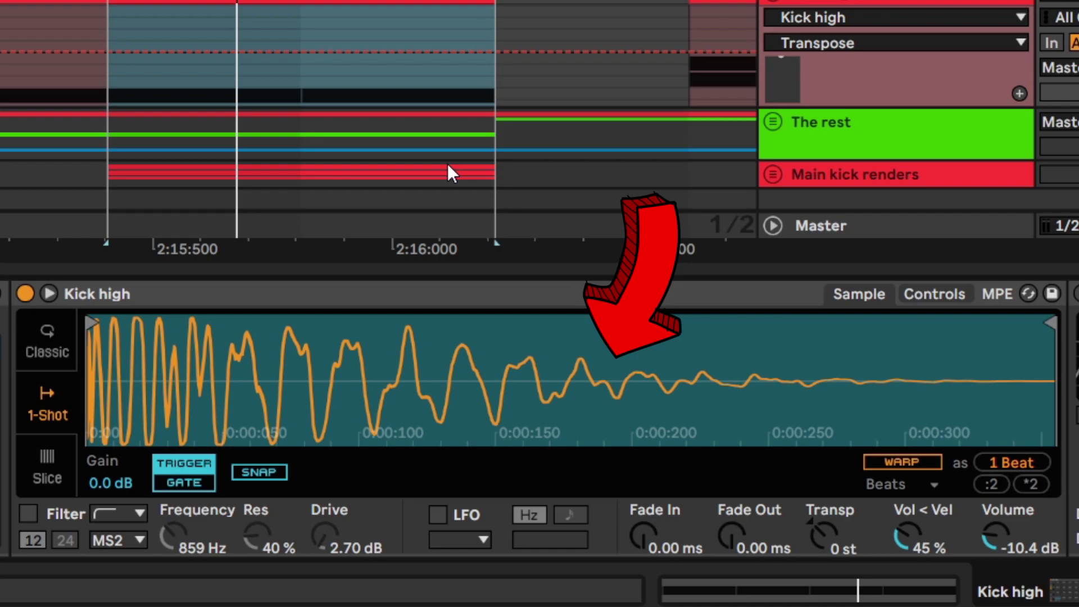
Stop playback, leave Warp off for the Kick high sample, and transpose it to +36 st.
key("space")
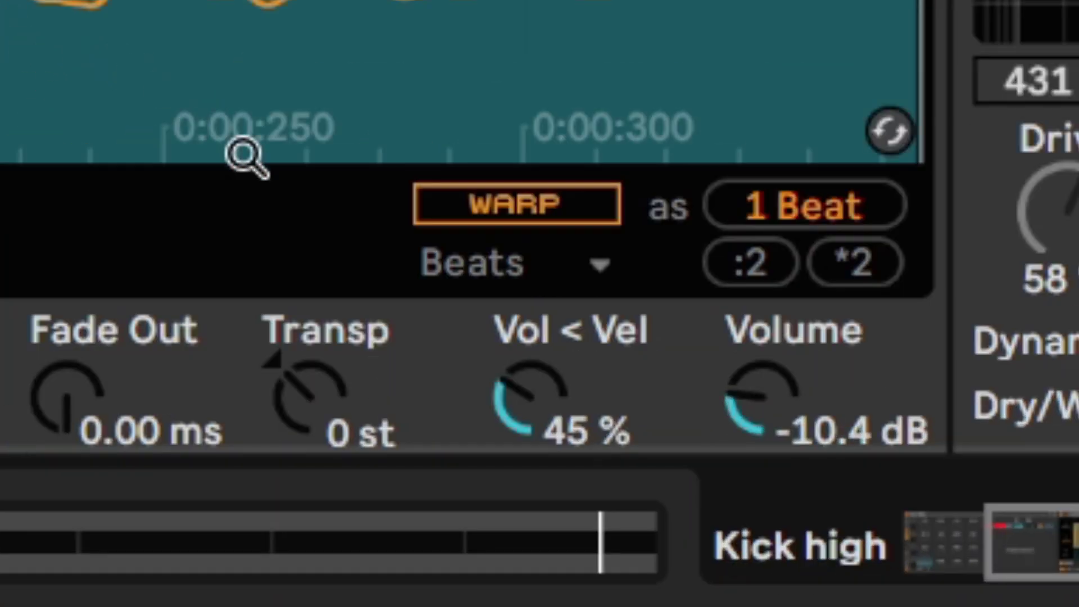
left_click(430, 213)
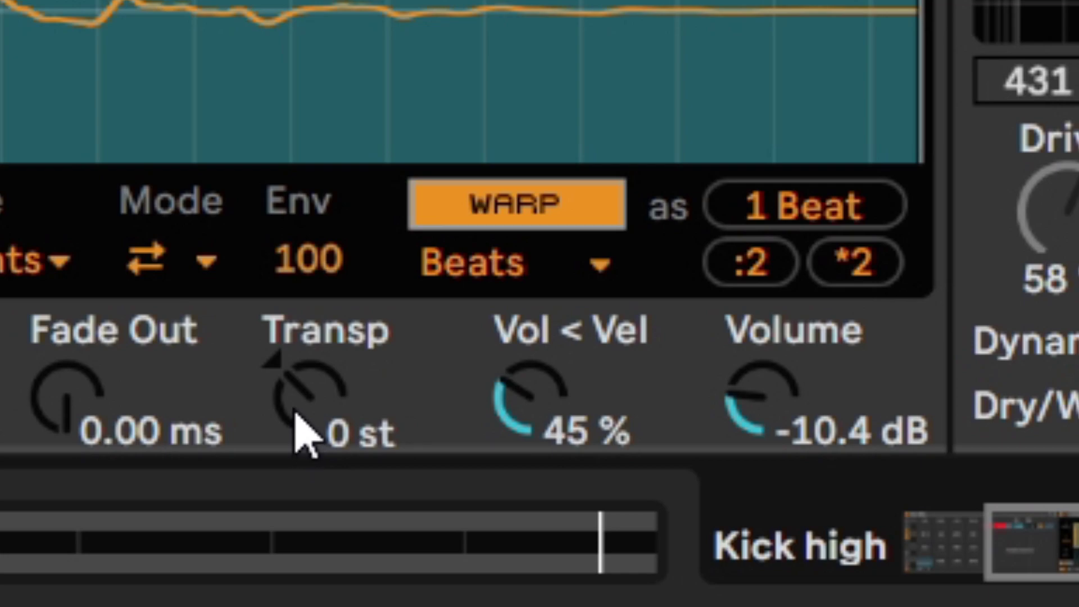
left_click(445, 213)
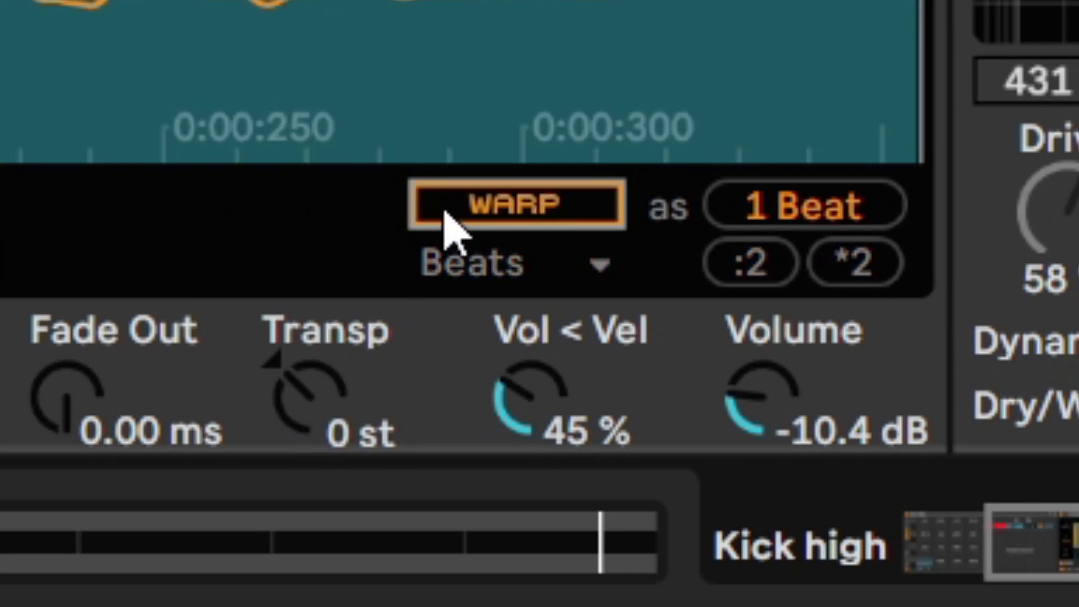
left_click(306, 414)
key("Up")
key("Up")
key("Up")
key("Up")
key("Up")
key("Up")
key("Up")
key("Up")
key("Up")
key("Up")
key("Up")
key("Up")
key("Up")
key("Up")
key("Up")
key("Up")
key("Up")
key("Up")
key("Up")
key("Up")
key("Up")
key("Up")
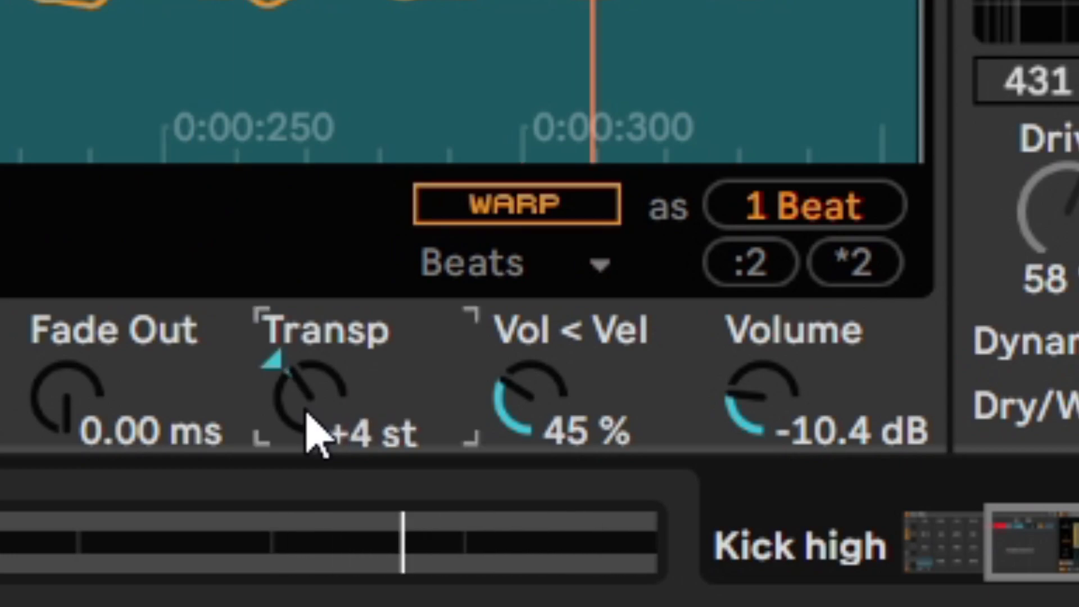
key("Down")
key("Down")
key("Down")
key("Down")
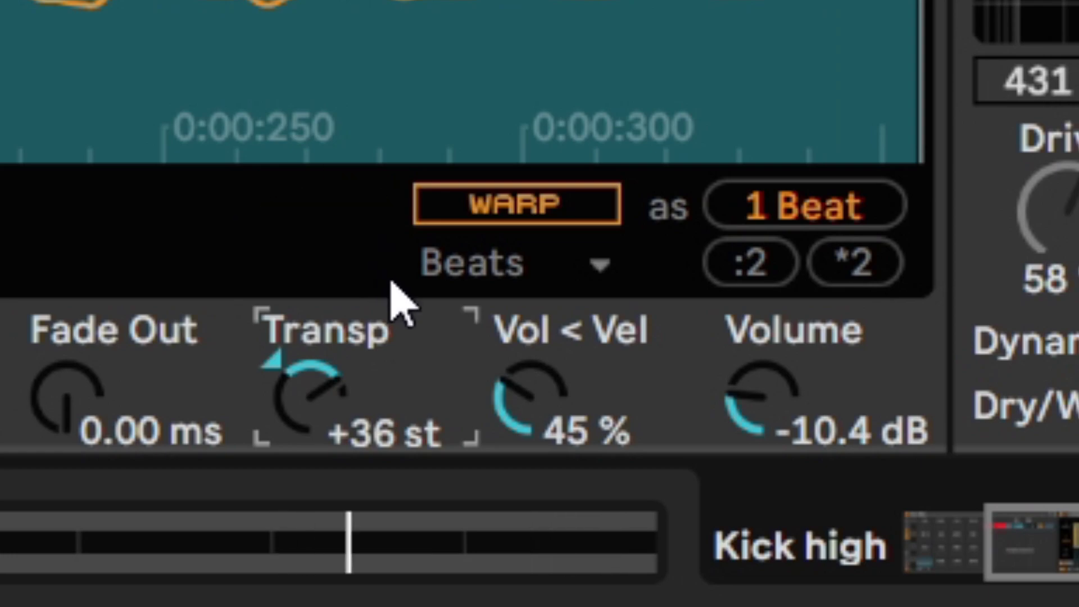
Turn on Warp in Beats mode for the Kick high sample and compare the sound with and without it.
left_click(460, 216)
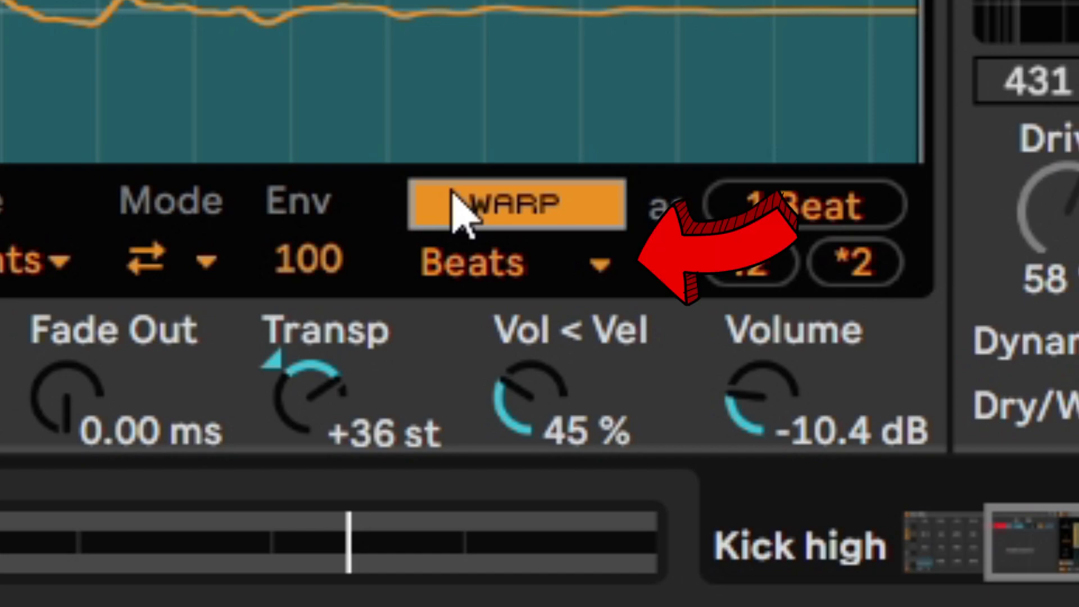
left_click(453, 191)
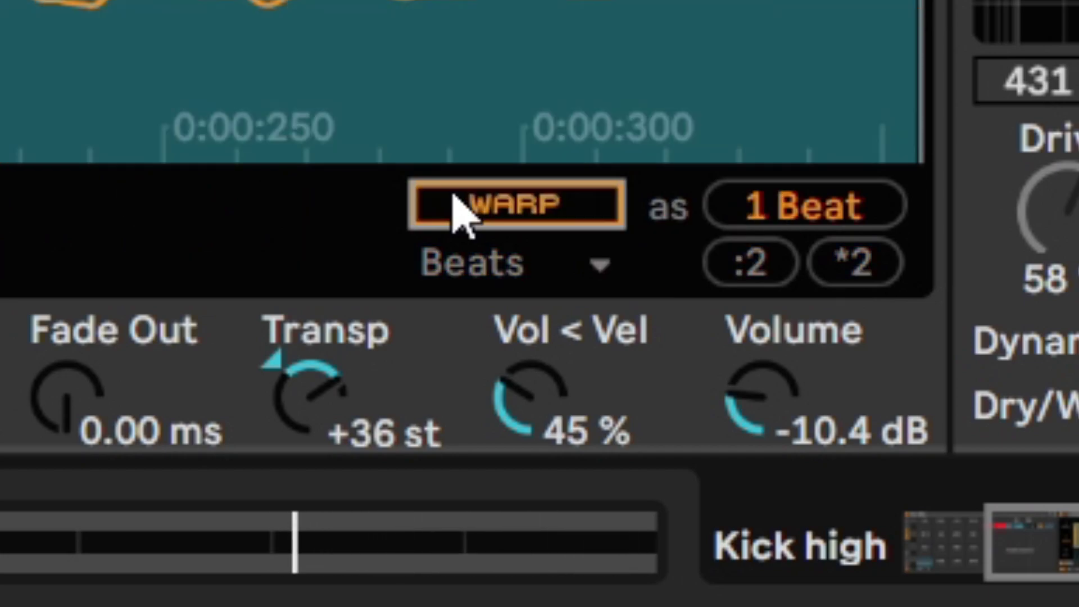
left_click(453, 193)
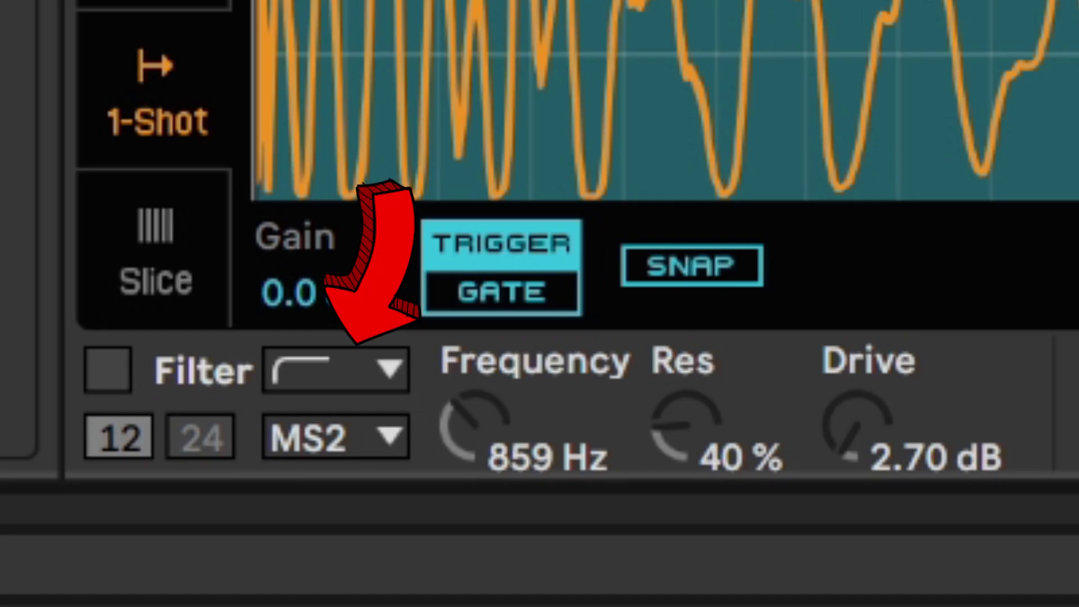
Activate the high-pass filter on the Kick high sample and compare the sound with it on and off.
left_click(109, 388)
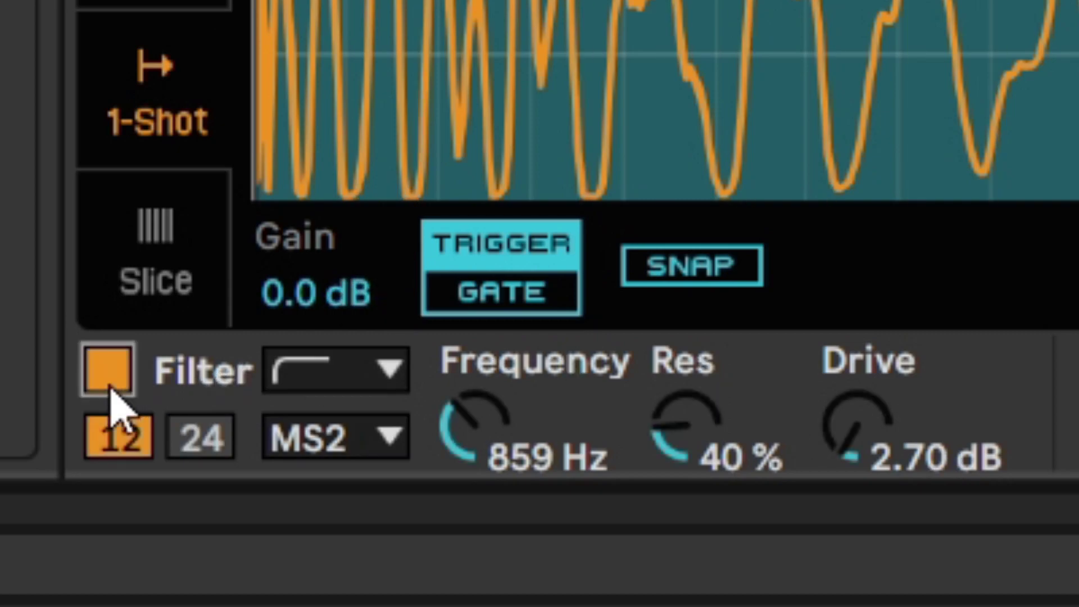
left_click(109, 388)
left_click(109, 388)
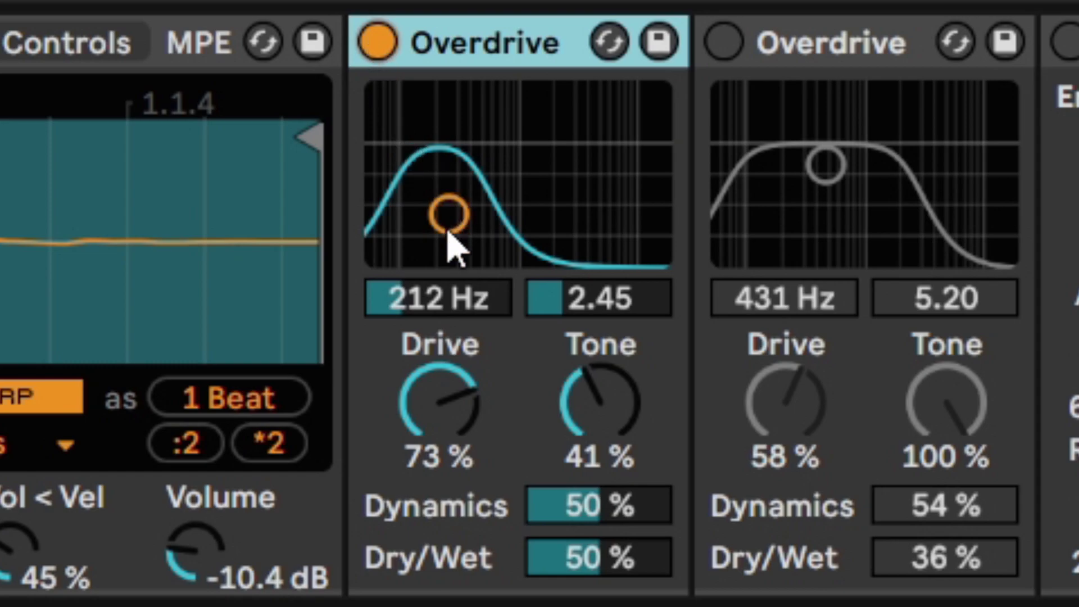
Set the active Overdrive's filter to 431 Hz with a width of 5.20.
left_click_drag(457, 301, 457, 253)
type("431")
key("Return")
mouse_move(583, 306)
left_mouse_down()
mouse_move(582, 263)
mouse_move(590, 313)
left_mouse_up()
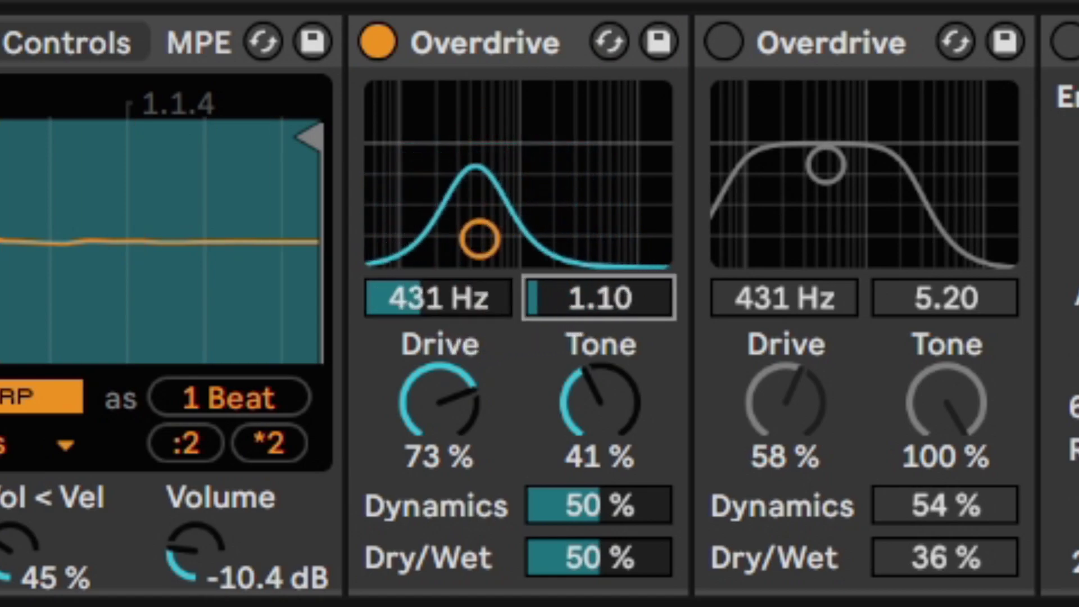
type("5.20")
key("Return")
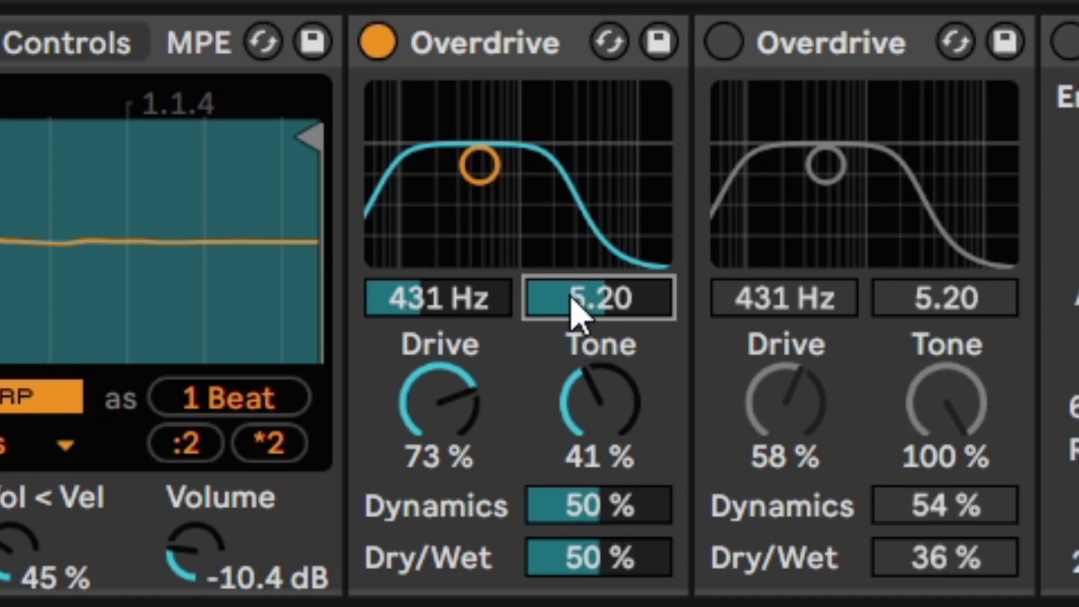
Set the same Overdrive's Drive to 58 % and Tone to 100 %.
left_click_drag(444, 416, 444, 394)
type("58")
key("Return")
left_click_drag(581, 454, 581, 348)
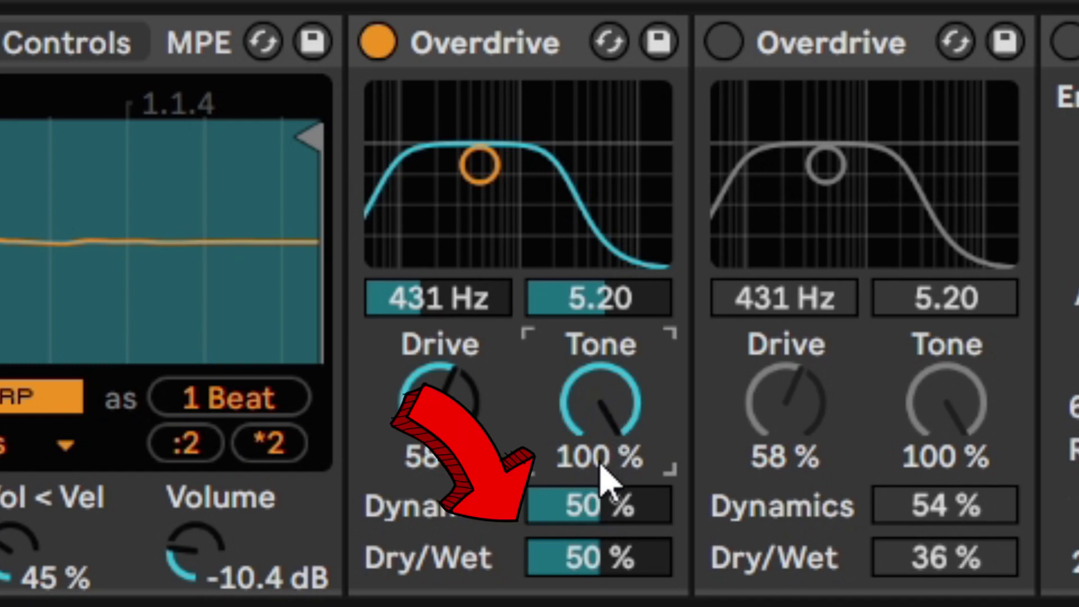
Set the Overdrive's Dynamics to 54 % and Dry/Wet to 36 %.
left_click_drag(595, 506, 602, 530)
type("54")
key("Return")
mouse_move(598, 568)
left_mouse_down()
mouse_move(598, 512)
mouse_move(597, 604)
mouse_move(590, 573)
left_mouse_up()
type("36")
key("Return")
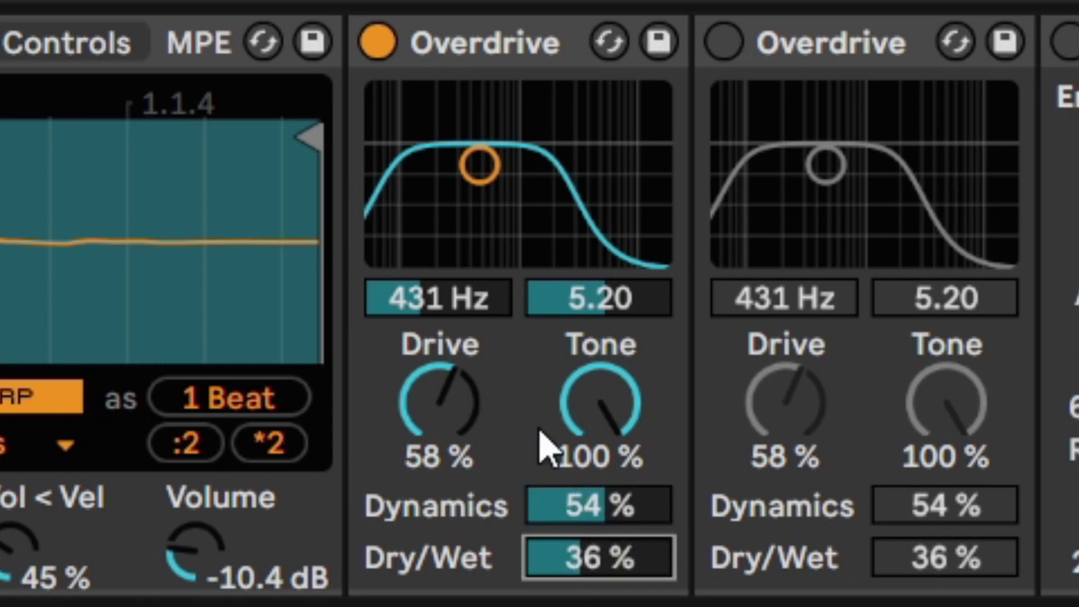
Compare the high kick with the adjusted Overdrive bypassed and active, leaving it on.
left_click(371, 52)
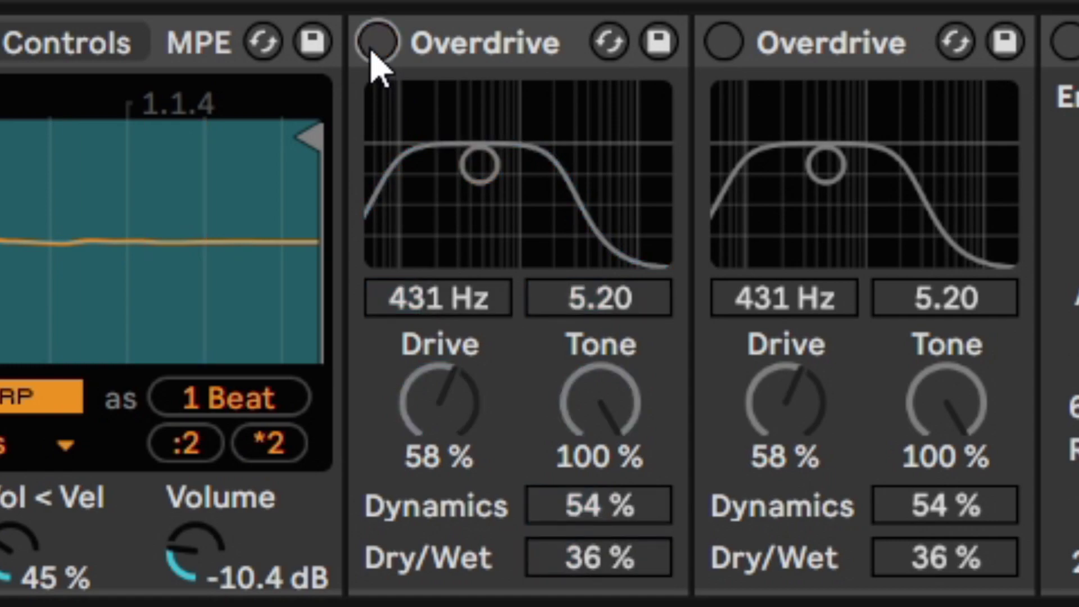
left_click(371, 51)
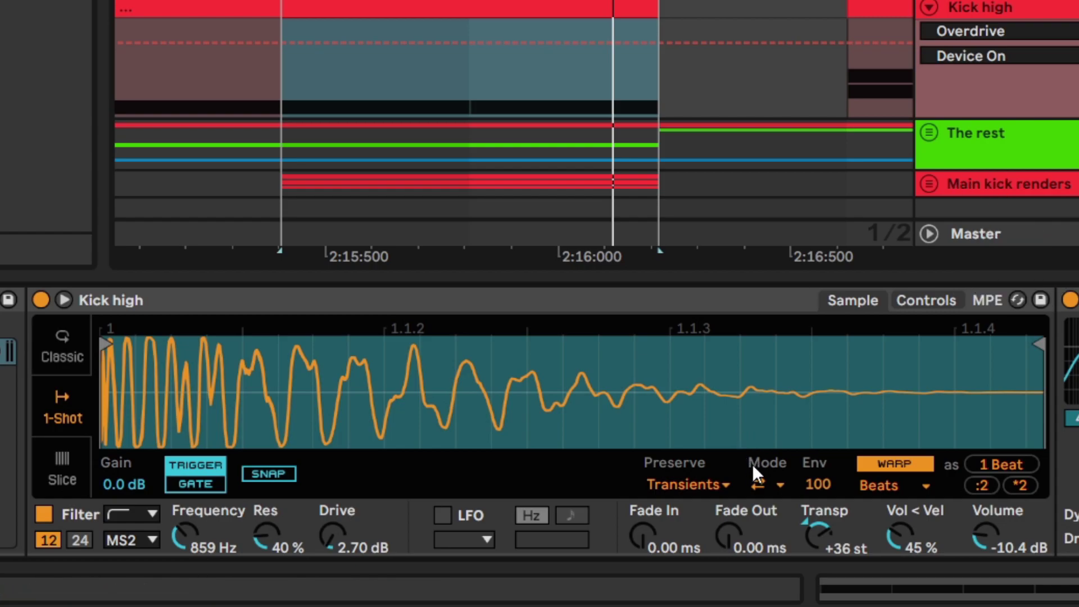
Play the high kick and shorten its sample by moving the end marker back to just after 1.1.2.
key("space")
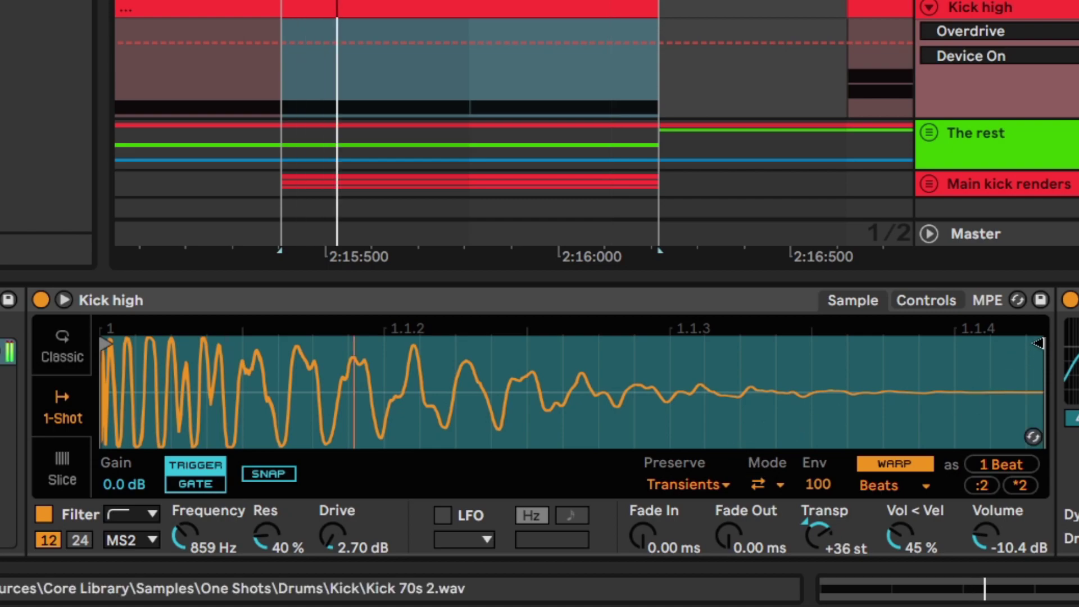
mouse_move(1037, 341)
left_mouse_down()
mouse_move(749, 354)
mouse_move(534, 347)
mouse_move(447, 322)
left_mouse_up()
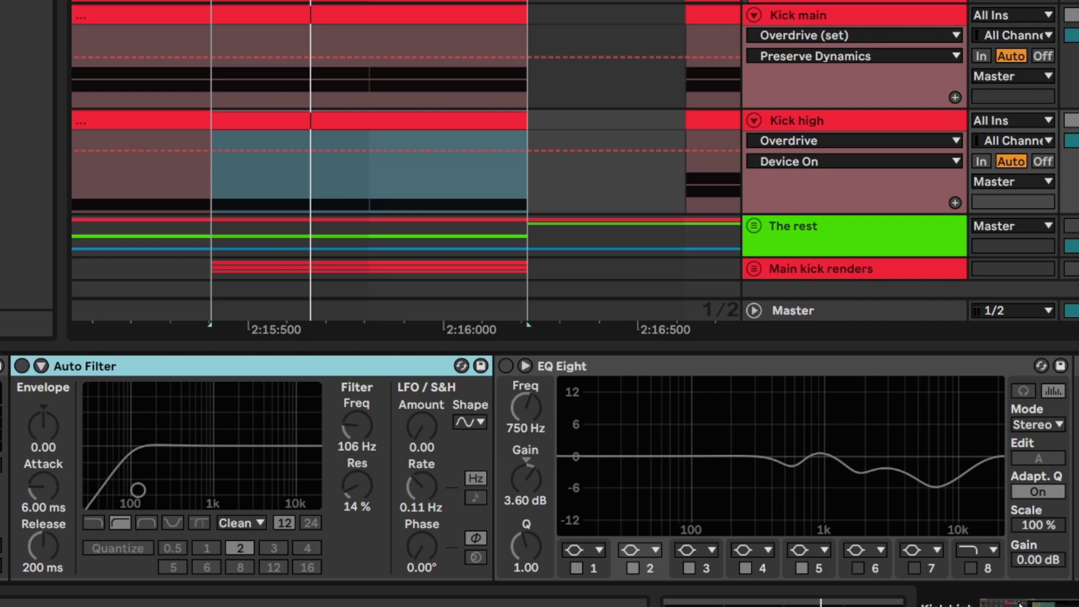
Activate the high-pass Auto Filter on the high kick and compare the sound with and without it.
left_click(22, 366)
left_click(22, 366)
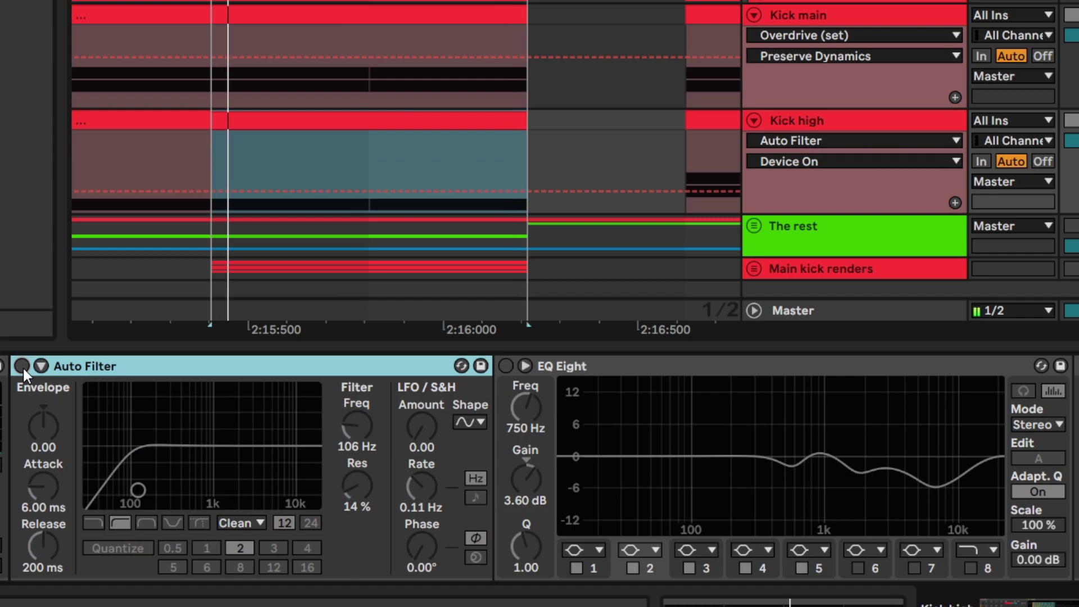
left_click(21, 366)
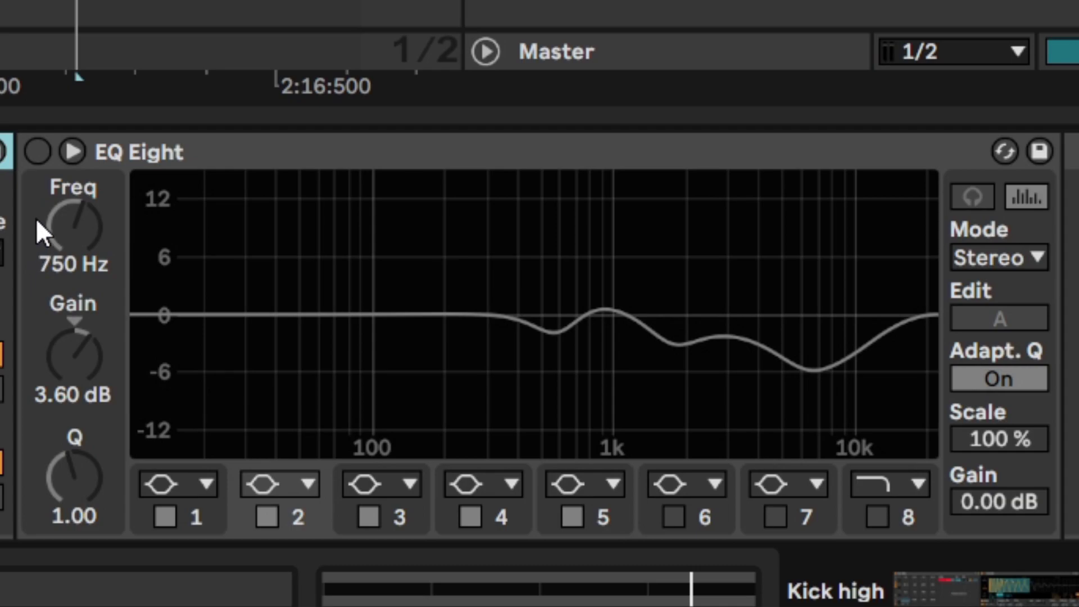
Activate the EQ Eight that uses bands 1 to 5 and compare the playing high kick with and without it.
left_click(37, 152)
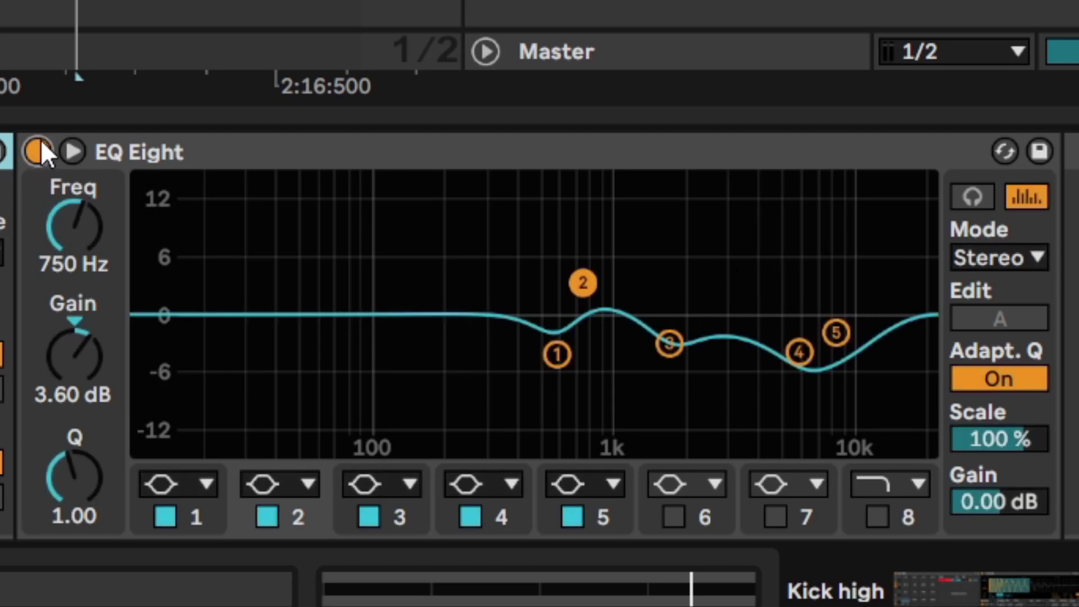
key("space")
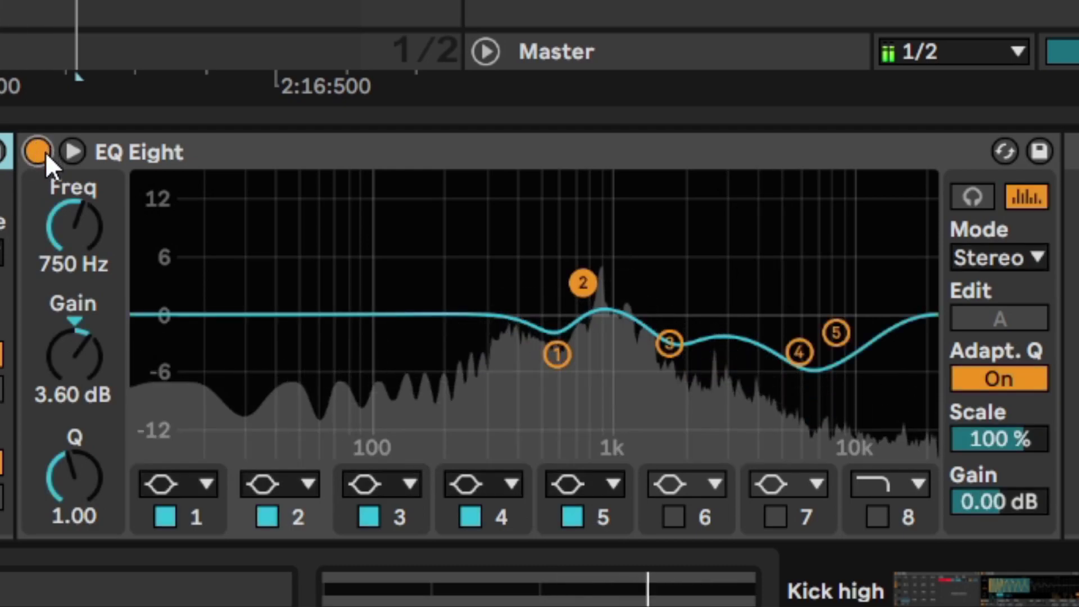
left_click(38, 152)
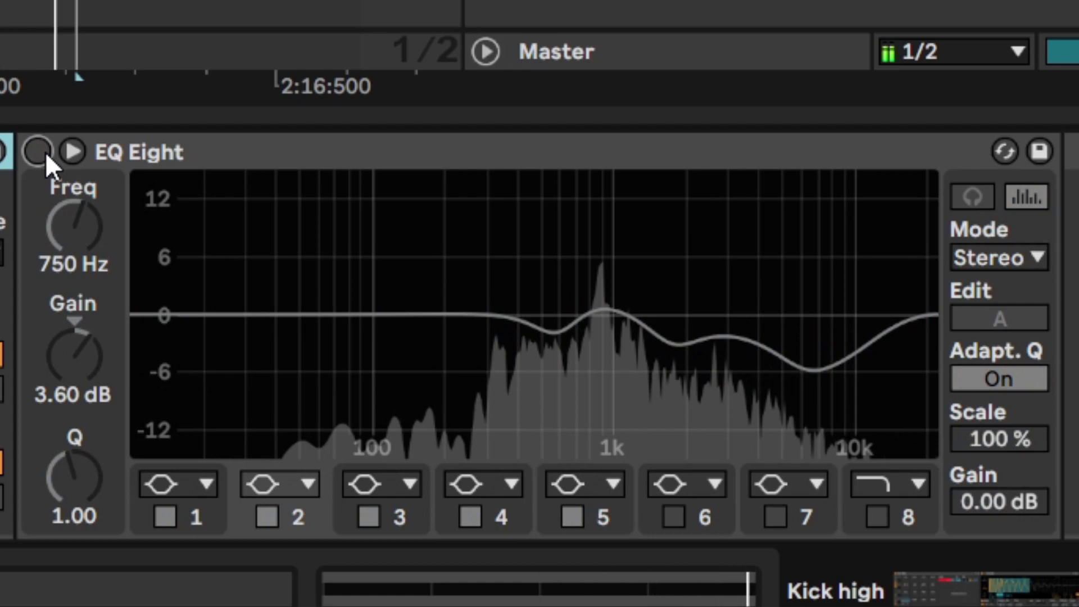
left_click(46, 157)
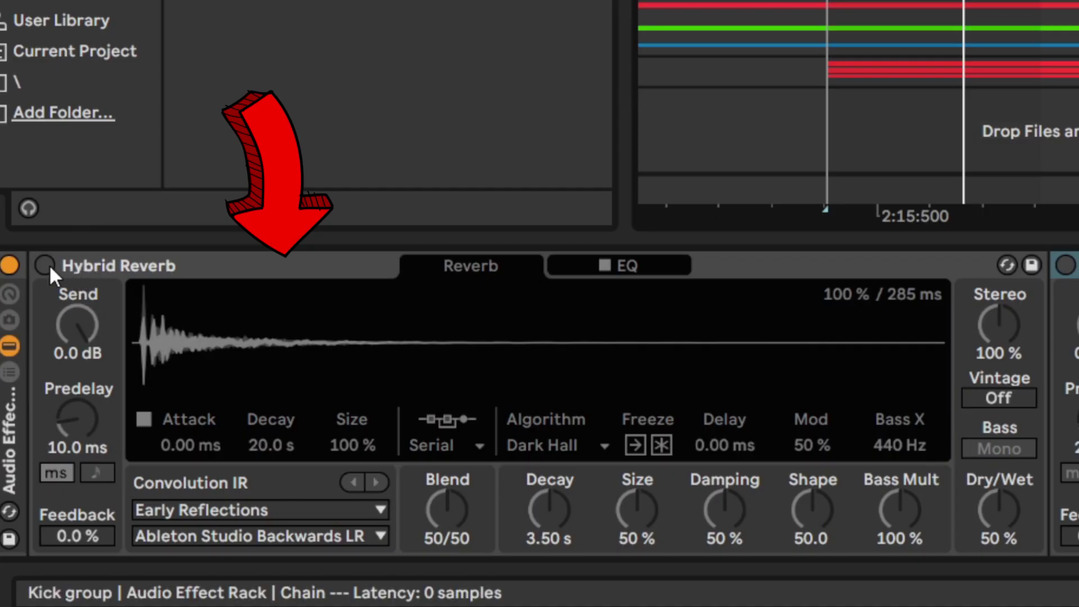
Activate Hybrid Reverb on the kick group and set its Stereo width to 12 %.
left_click(45, 264)
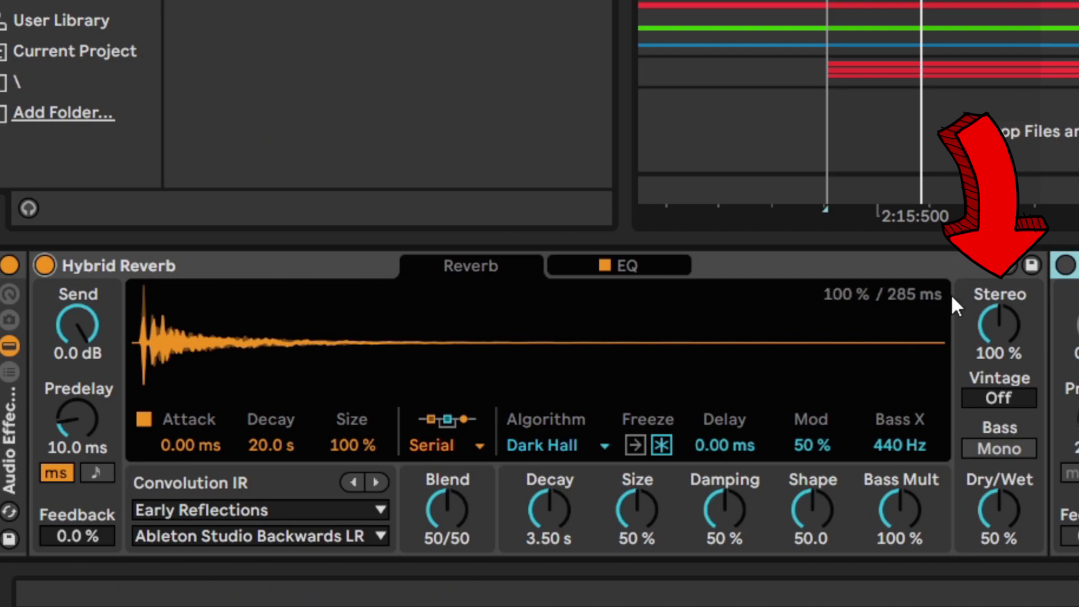
left_click_drag(999, 324, 998, 444)
type("12")
key("Return")
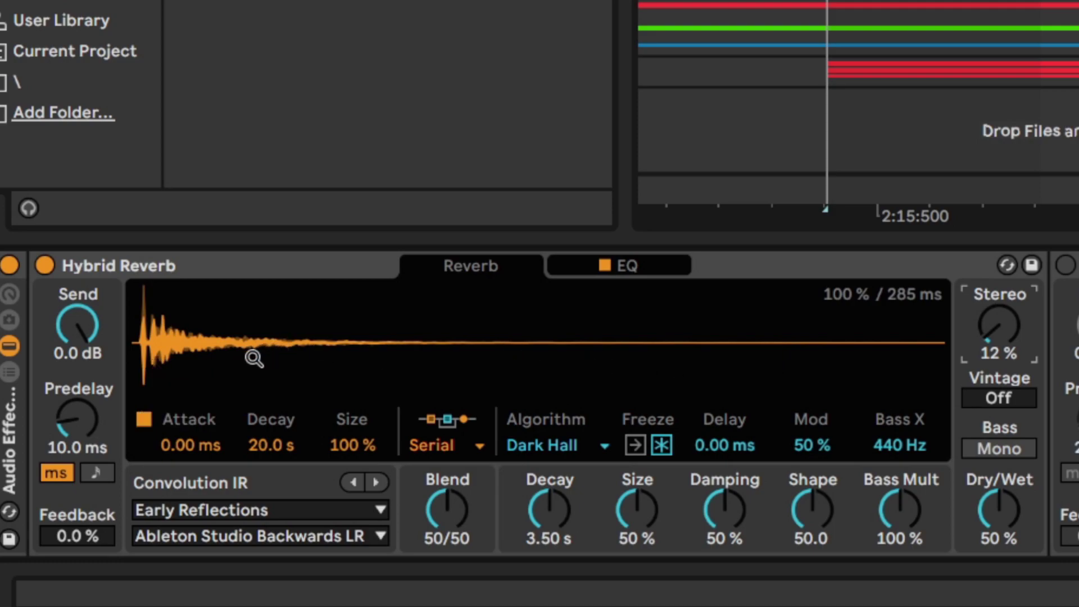
Compare Hybrid Reverb's time-based and beat-synced predelay and choose the synced 2/16 setting.
left_click(94, 473)
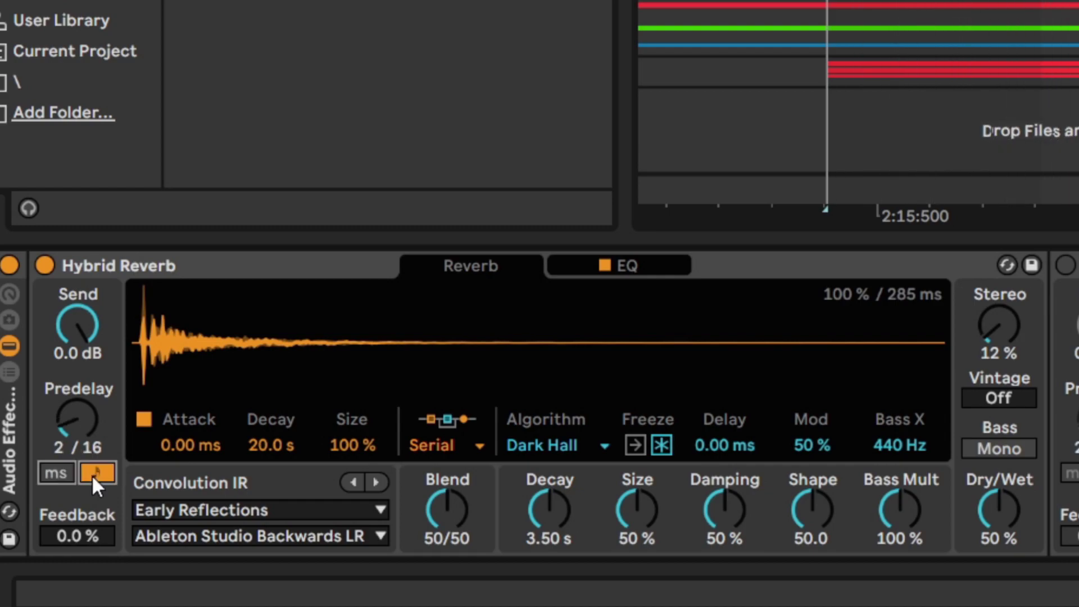
left_click(56, 475)
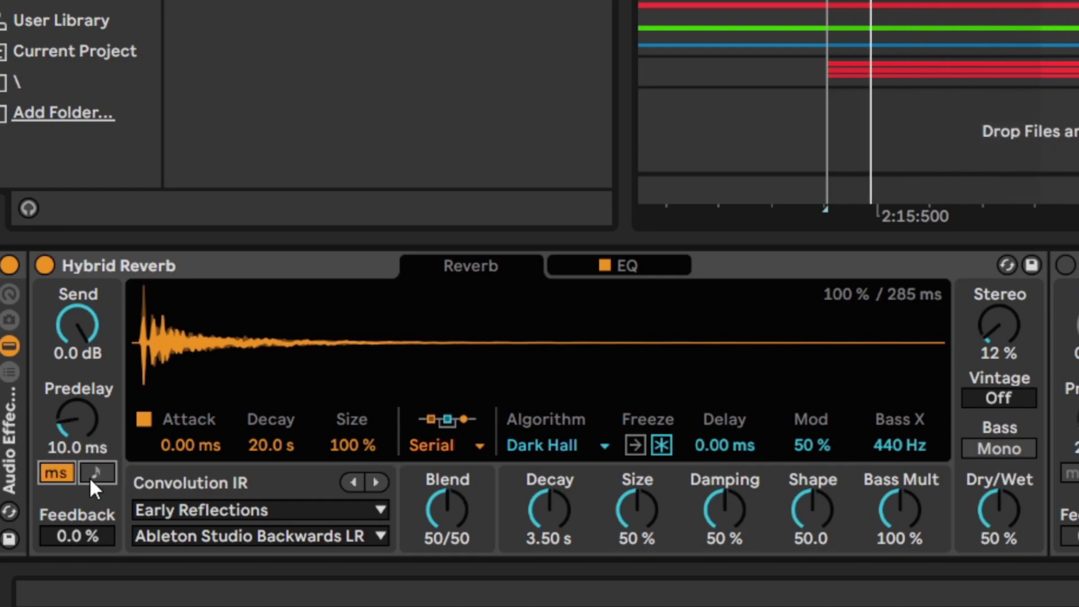
left_click(99, 473)
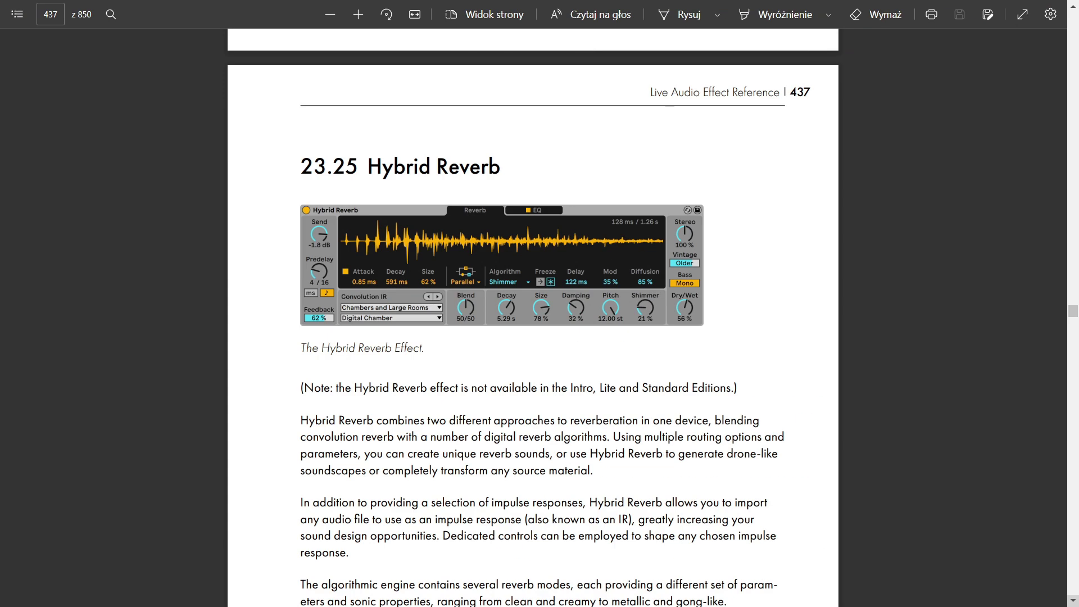
Read the Hybrid Reverb chapter in the Live PDF manual, from its introduction through the Input Section.
scroll(533, 315, "down", 8)
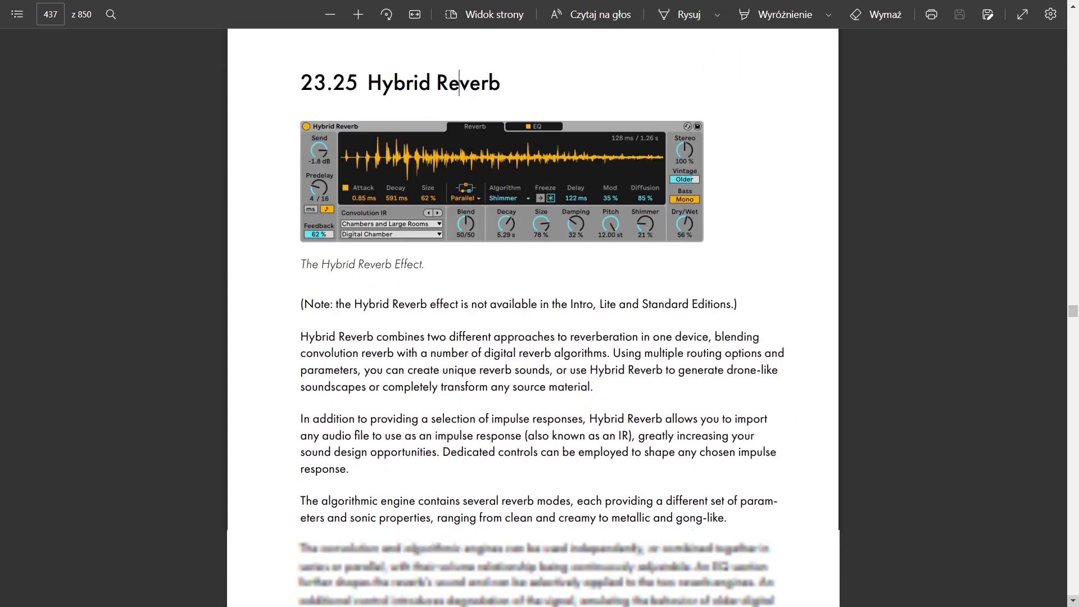
scroll(533, 314, "down", 14)
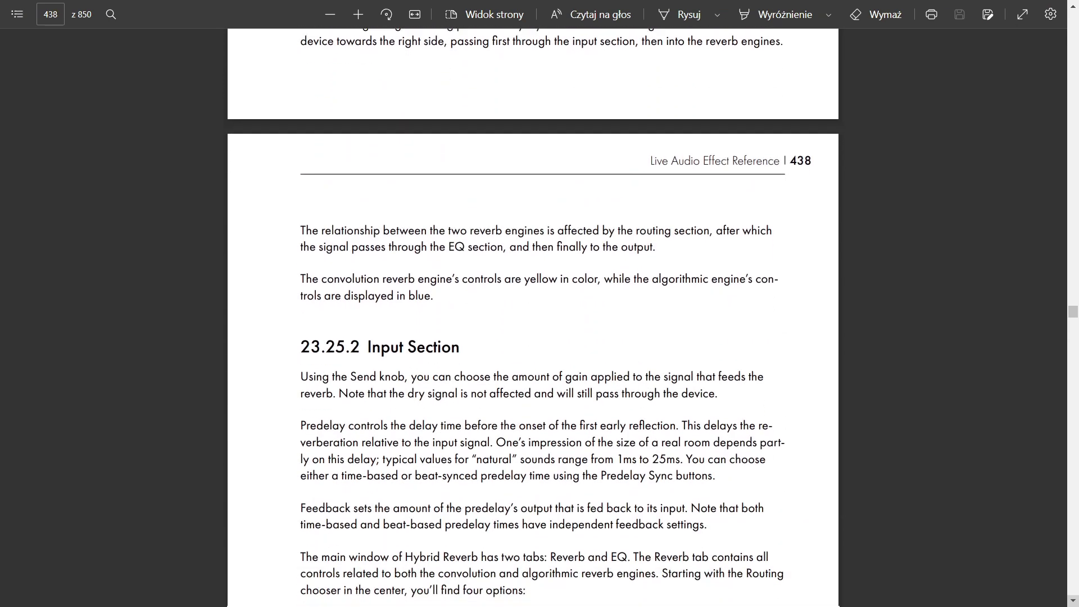
scroll(533, 315, "down", 20)
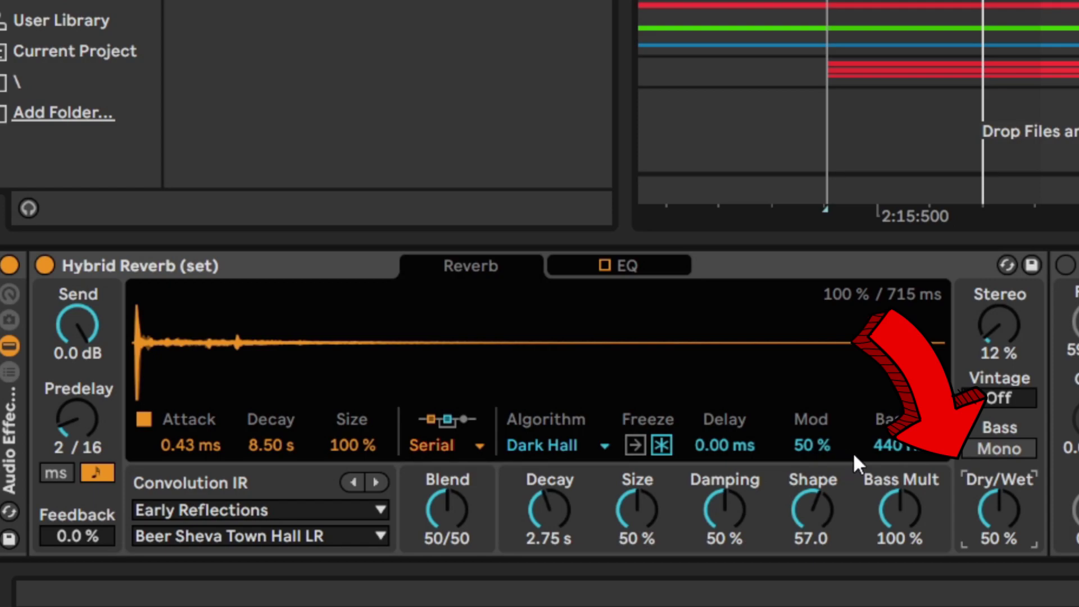
Adjust the Dry/Wet mix of Hybrid Reverb (set).
left_click_drag(993, 520, 993, 468)
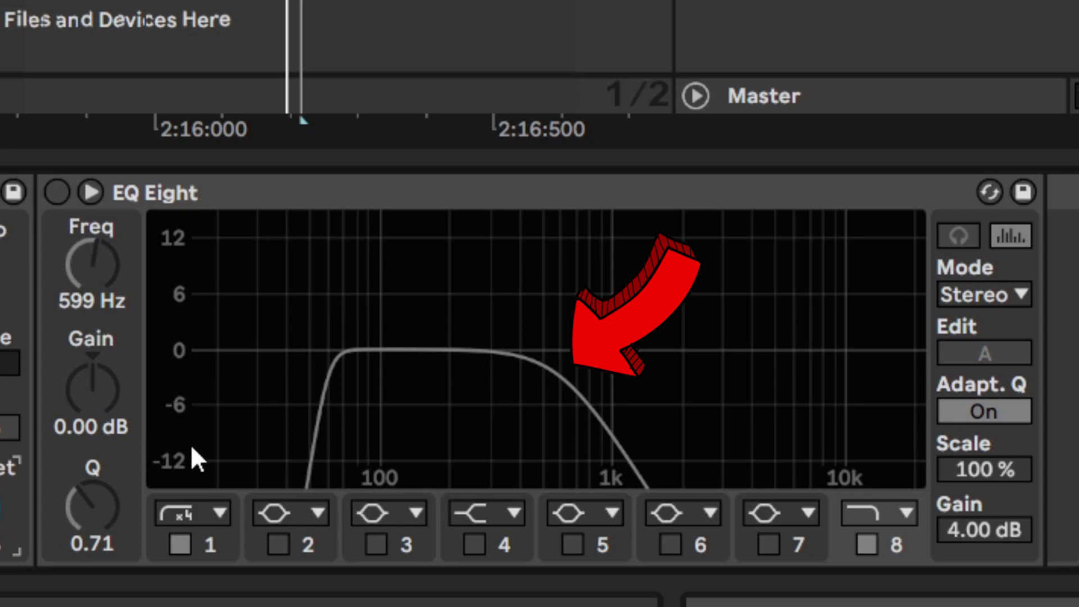
Activate the kick group's EQ Eight with the 599 Hz high cut and compare the sound with it bypassed and active.
left_click(56, 193)
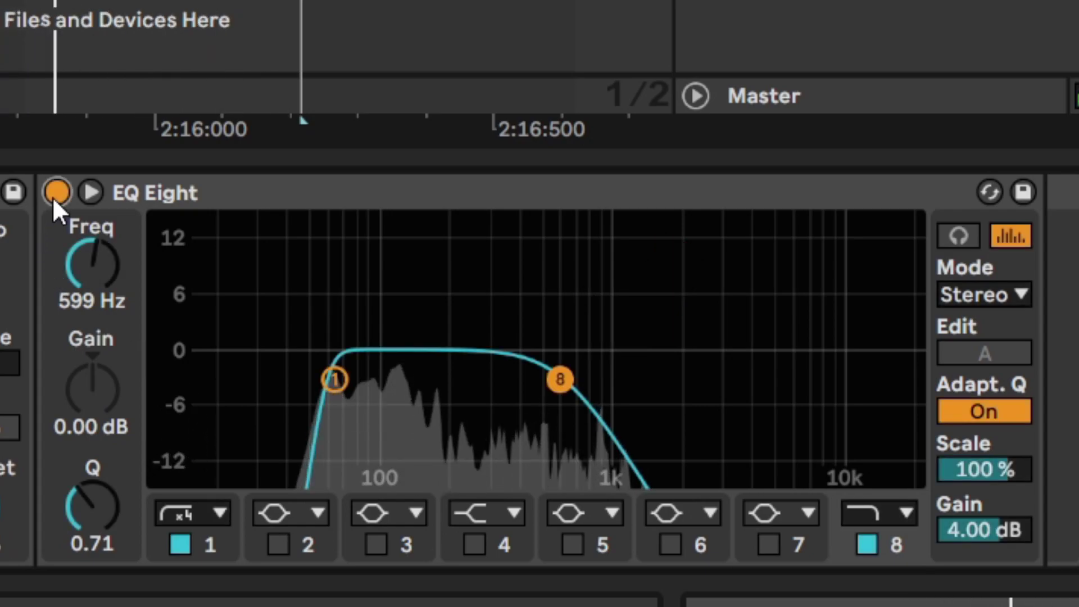
left_click(55, 194)
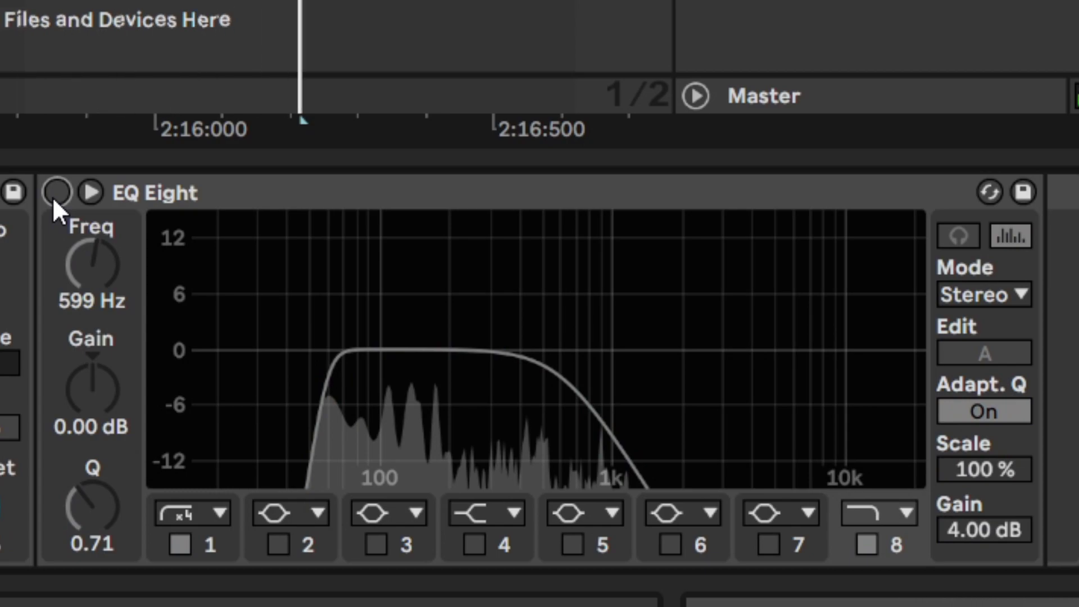
left_click(53, 198)
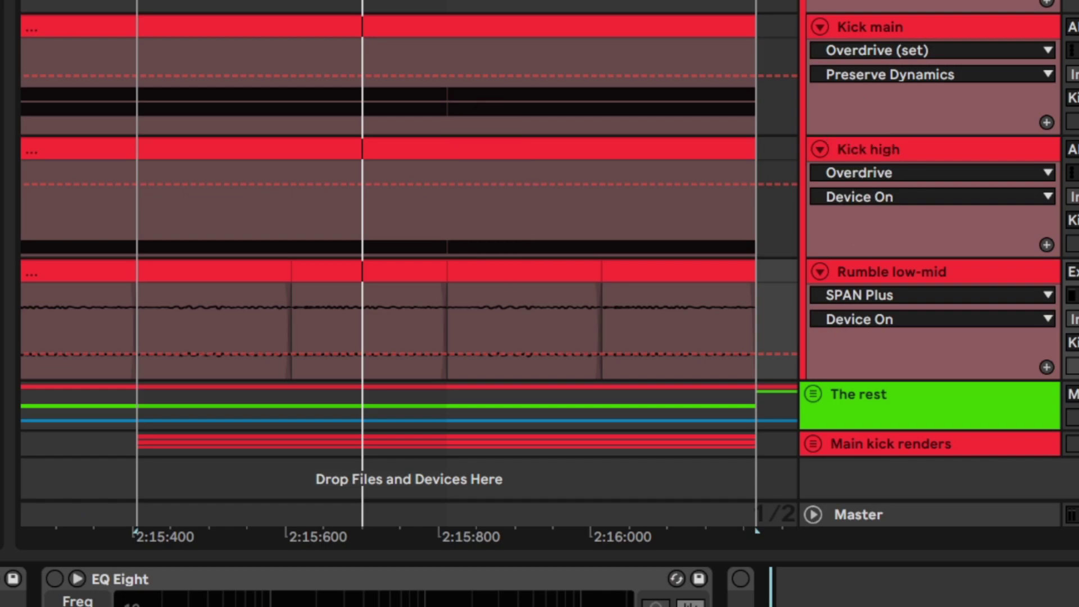
Play the Rumble low-mid track and activate its Auto Filter (203 Hz) and the EQ Eight behind it.
key("space")
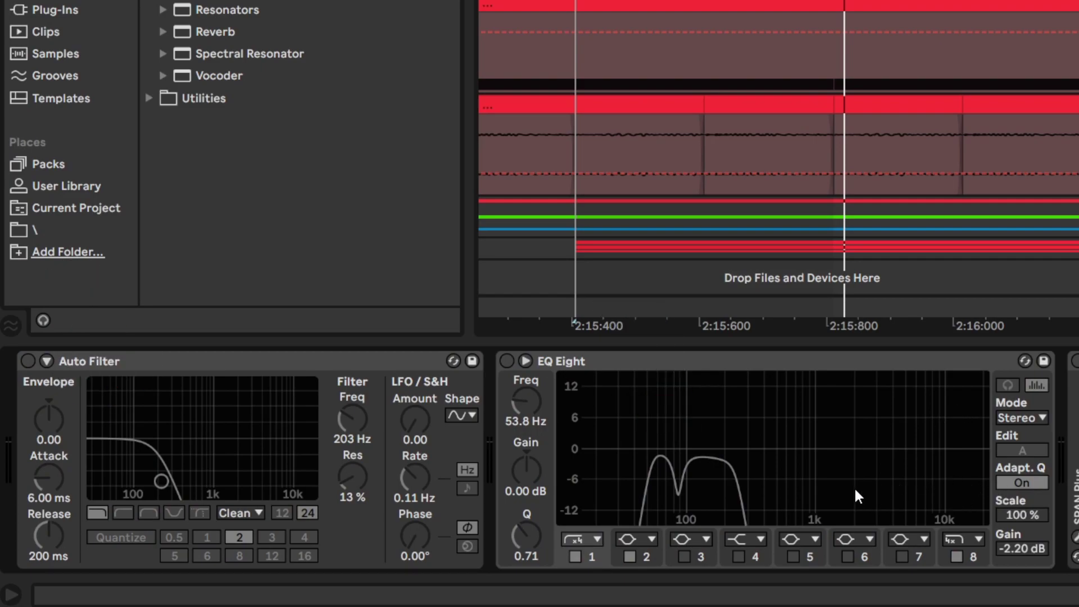
left_click(27, 361)
left_click(508, 361)
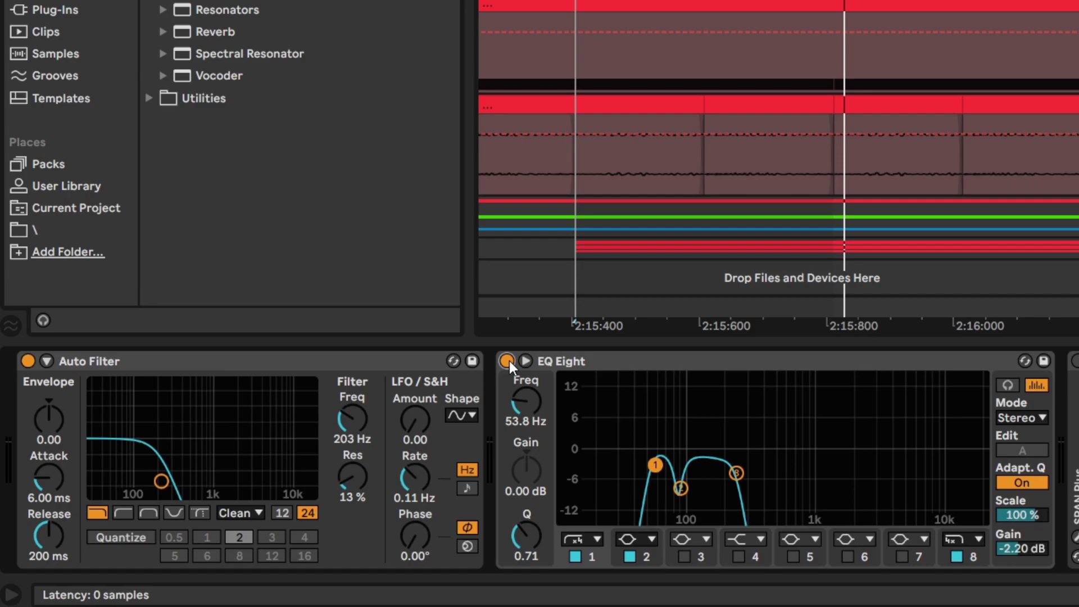
Compare the low-mid rumble with Auto Filter and EQ Eight bypassed together and active together.
left_click(353, 361)
key("space")
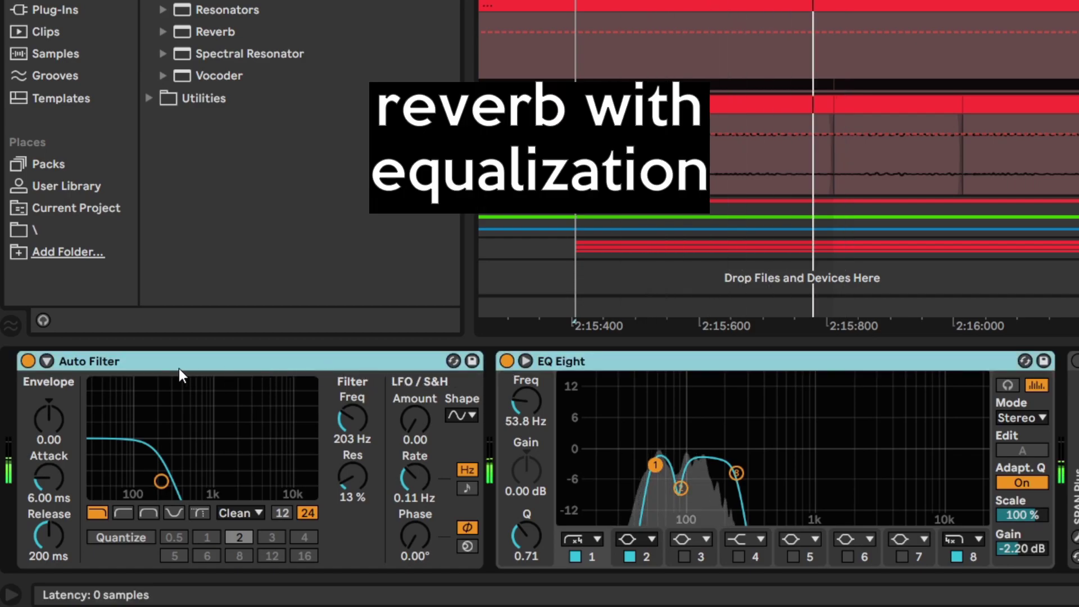
left_click(26, 362)
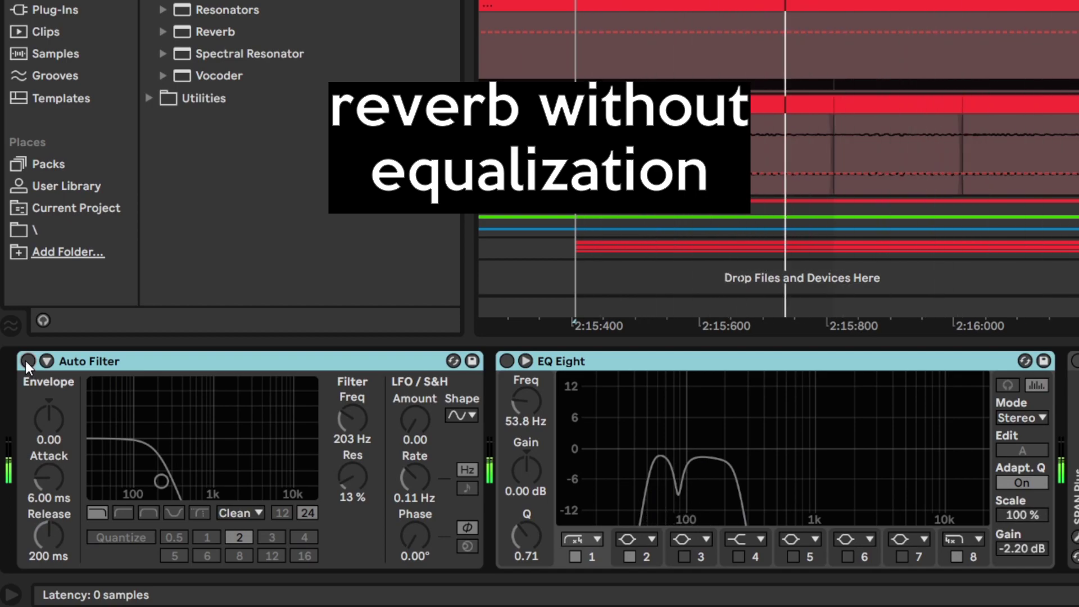
left_click(25, 361)
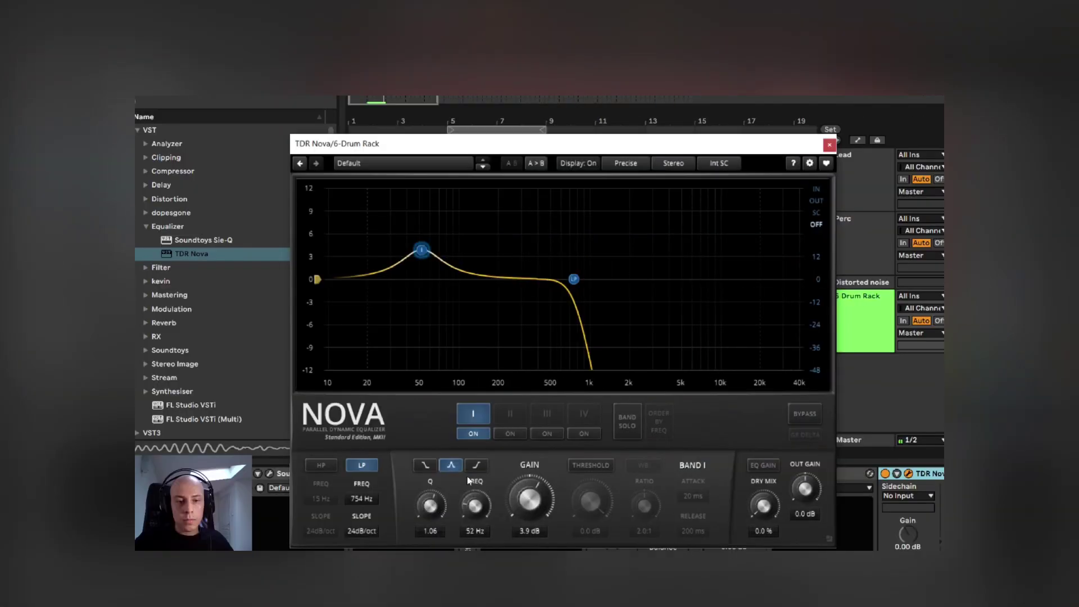
Shape an EQ band in TDR Nova, set its frequency to 142 Hz and adjust its gain on the curve.
left_click_drag(535, 279, 513, 262)
scroll(513, 262, "up", 3)
left_click(468, 534)
type("142")
key("Return")
left_click_drag(479, 265, 479, 254)
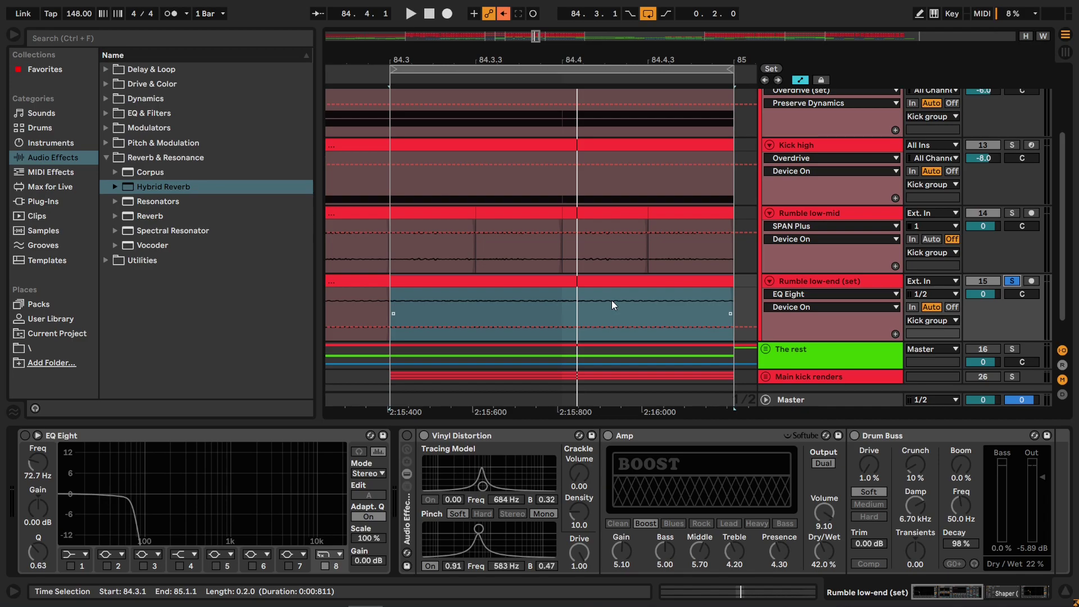
Activate the 72.7 Hz low-pass EQ Eight and the Vinyl Distortion, Amp and Drum Buss rack on Rumble low-end (set), and play it.
key("space")
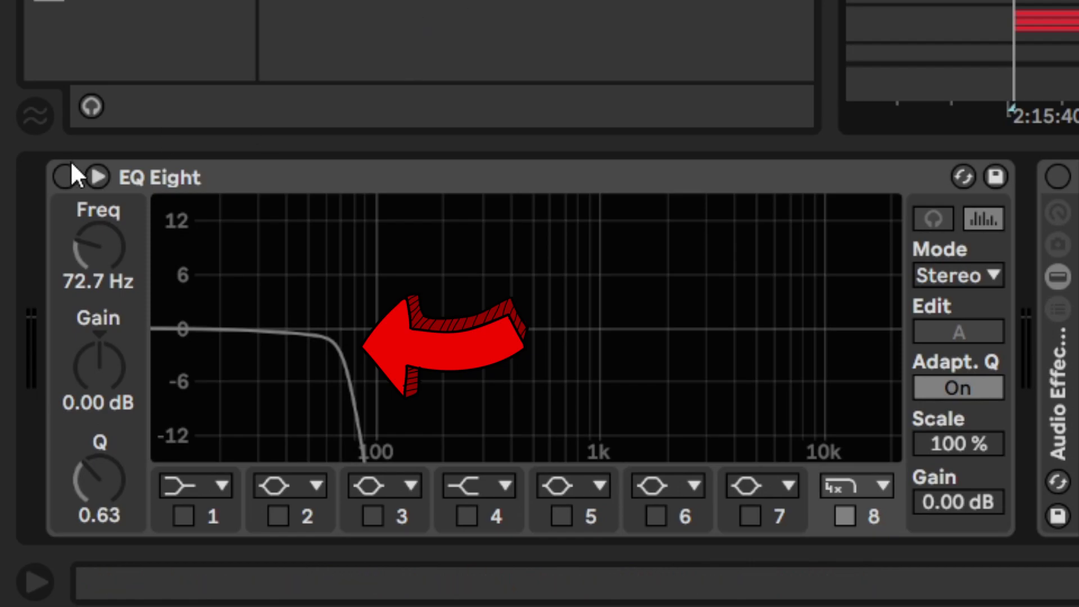
left_click(64, 176)
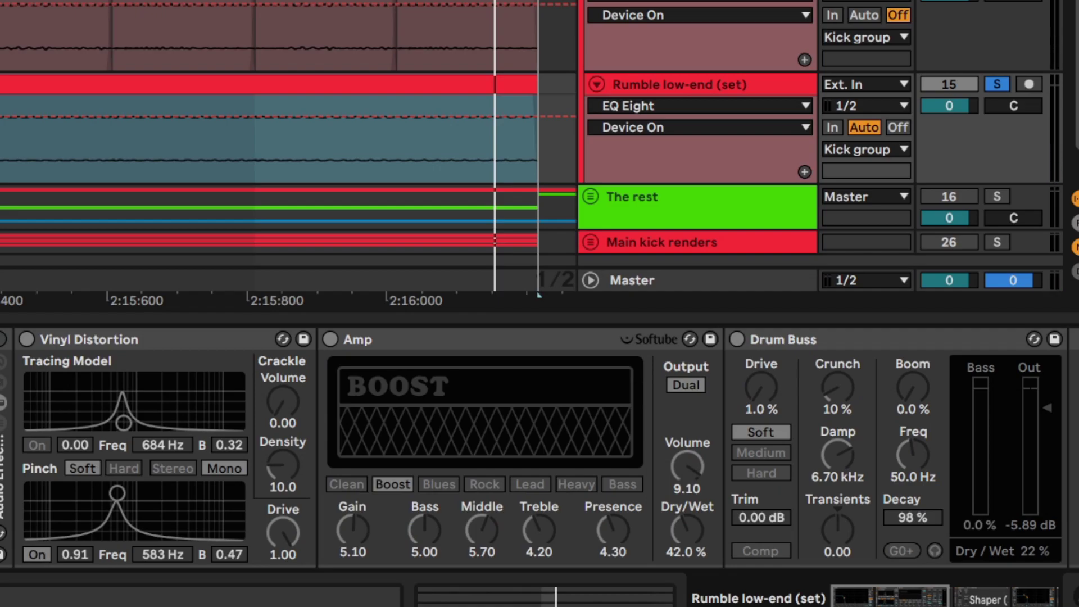
left_click(2, 339)
key("space")
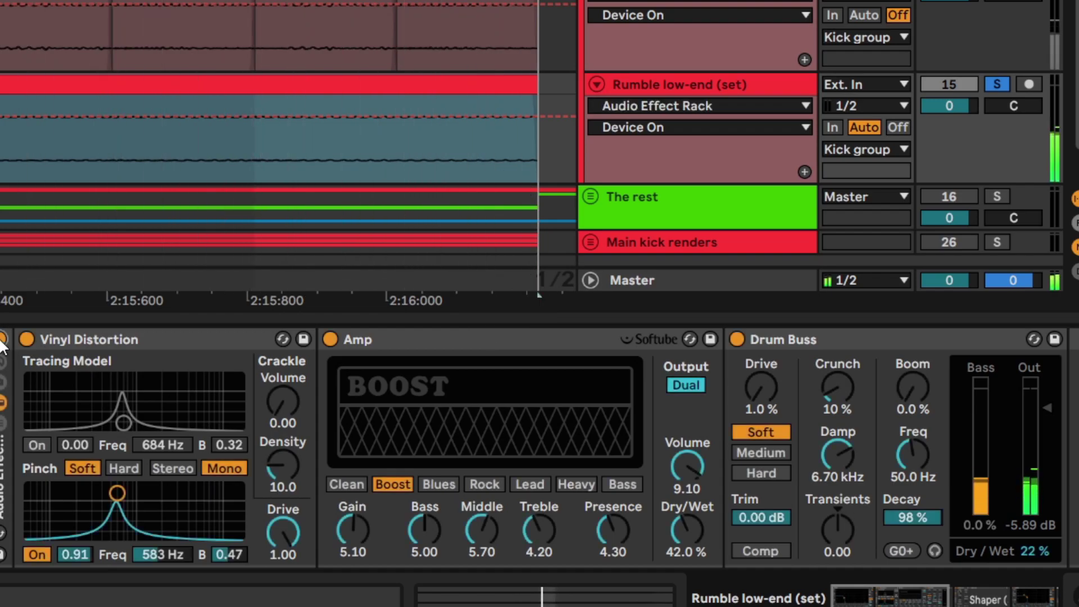
Compare the soloed low-end rumble with the distortion rack bypassed and active, and stop playback.
left_click(3, 339)
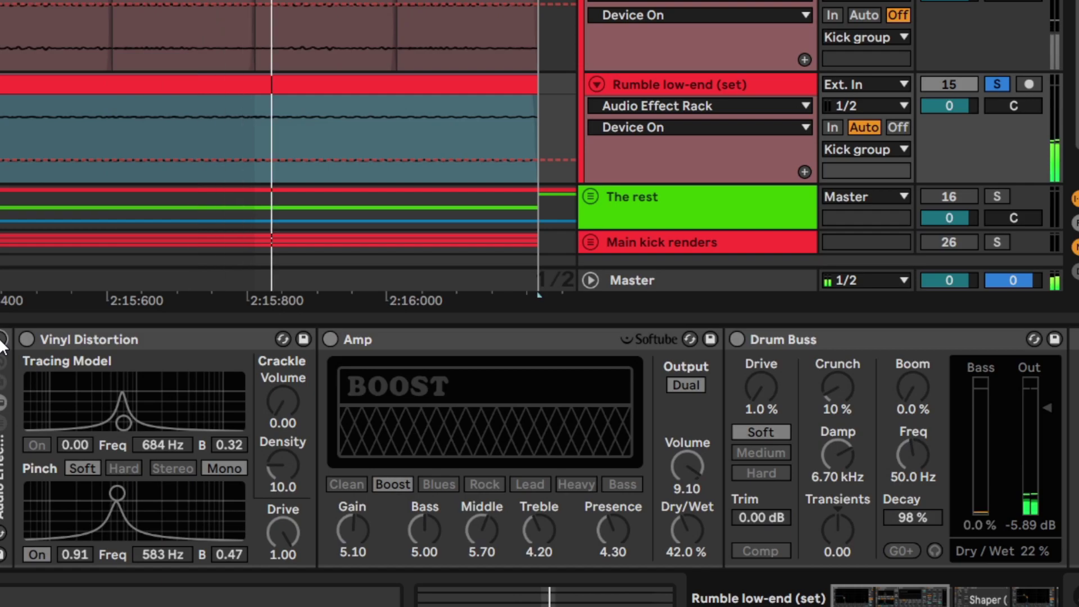
left_click(2, 339)
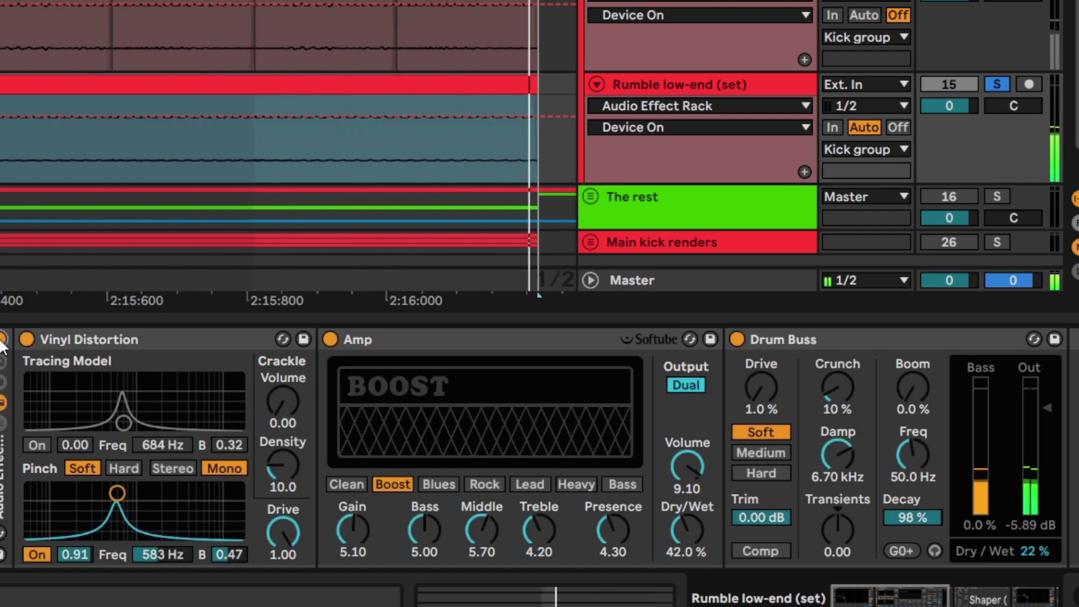
key("space")
Unsolo Rumble low-end (set) to hear it together with the kick layers, and solo it again.
left_click(997, 85)
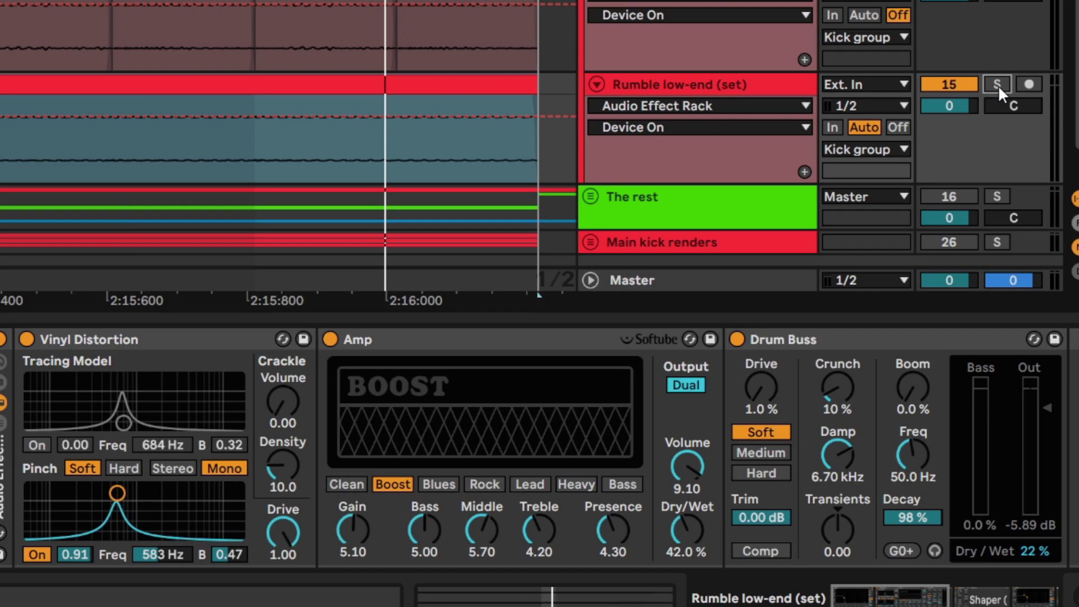
key("space")
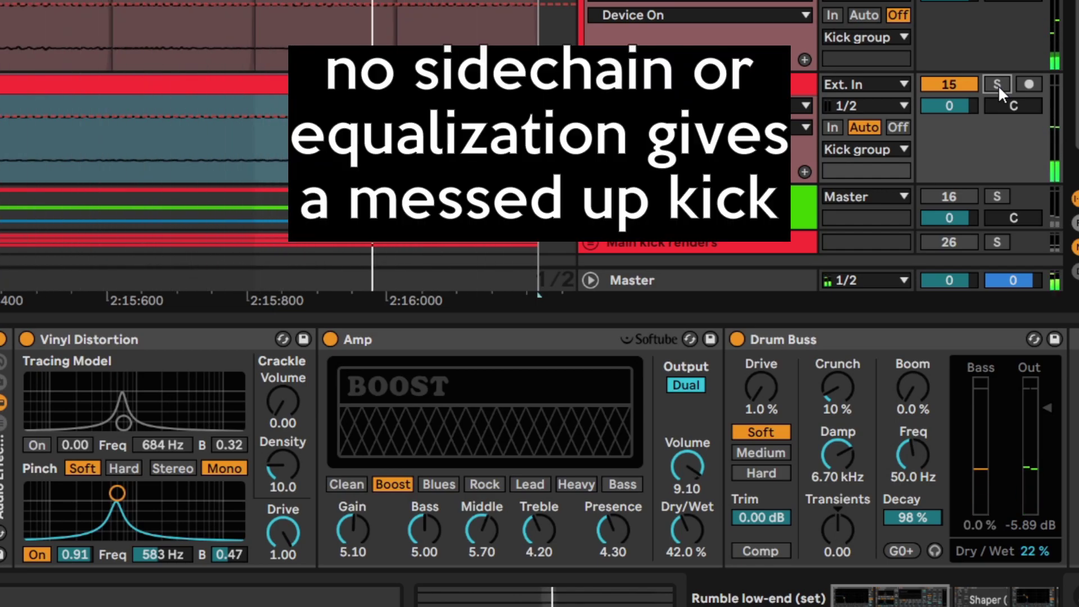
left_click(998, 85)
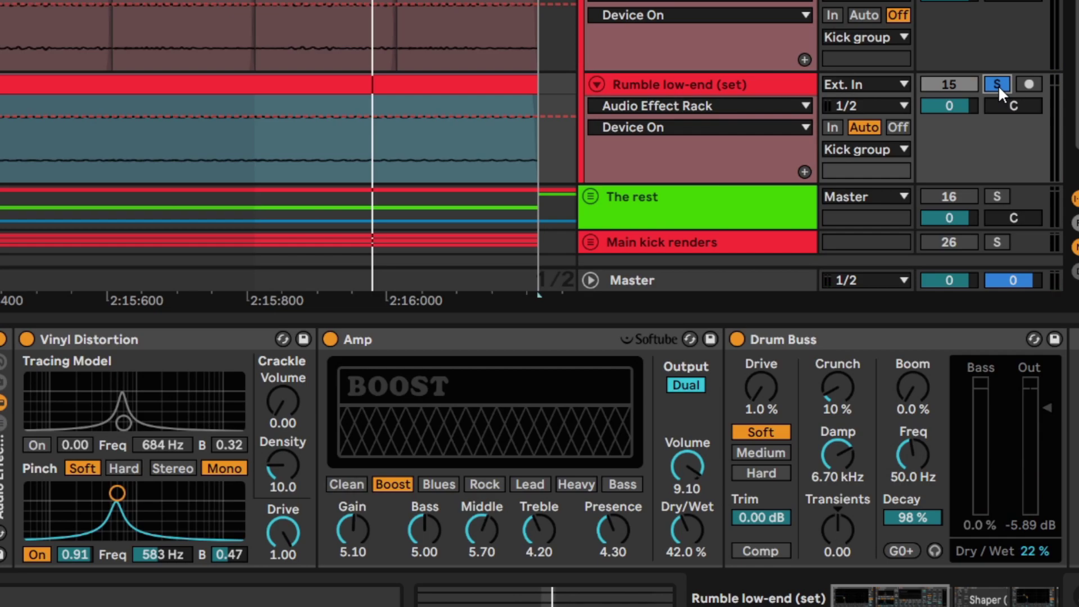
Activate the Audio Effect Rack containing Utility and Shaper on Rumble low-end (set).
left_click(915, 582)
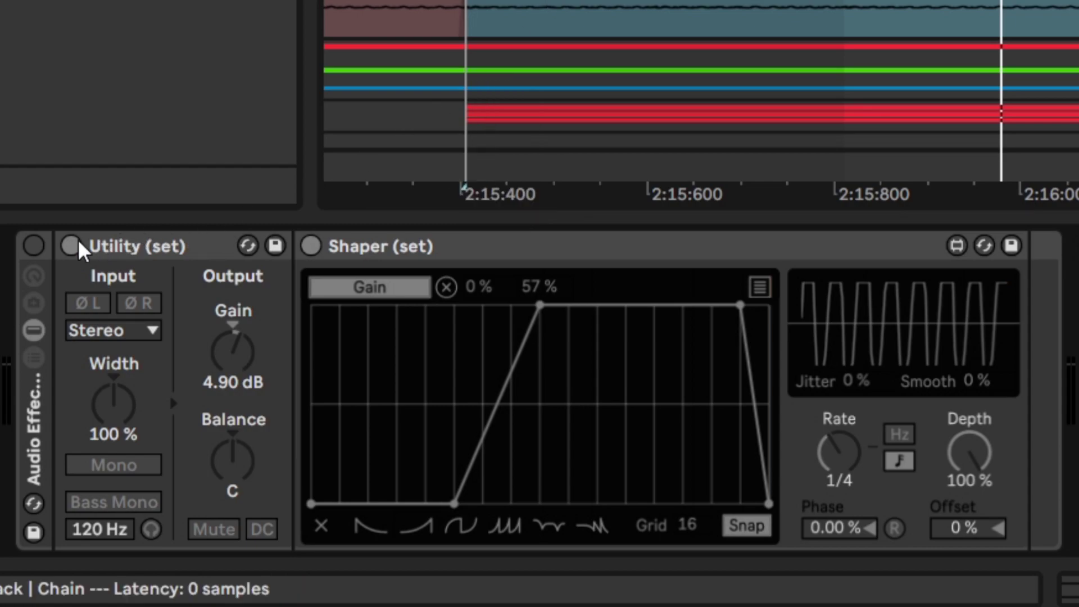
left_click(34, 246)
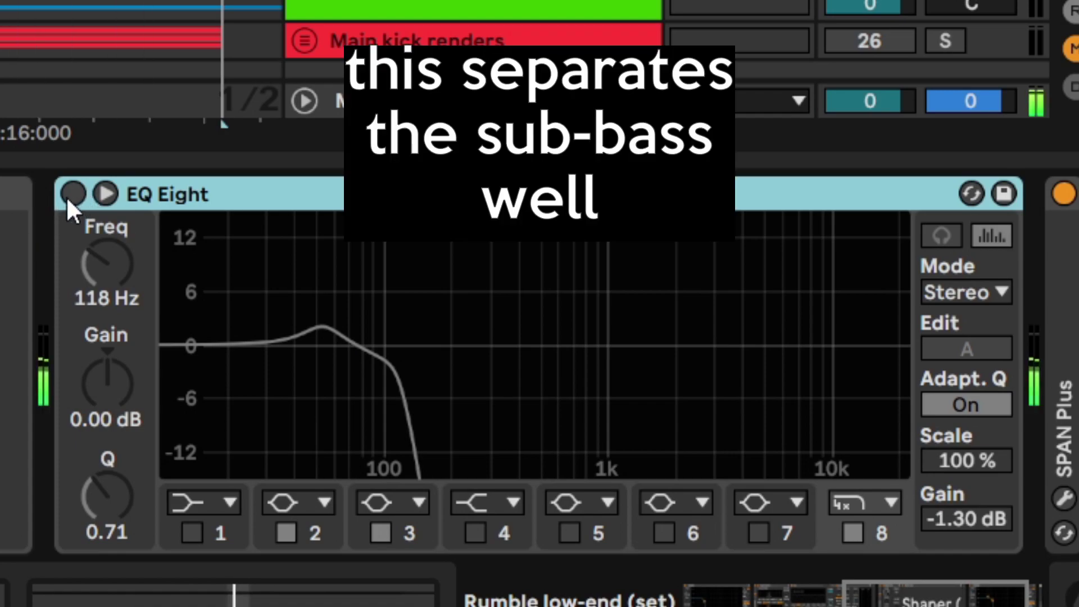
Activate the EQ Eight with the 118 Hz high cut on Rumble low-end (set) and compare it bypassed and active.
left_click(67, 196)
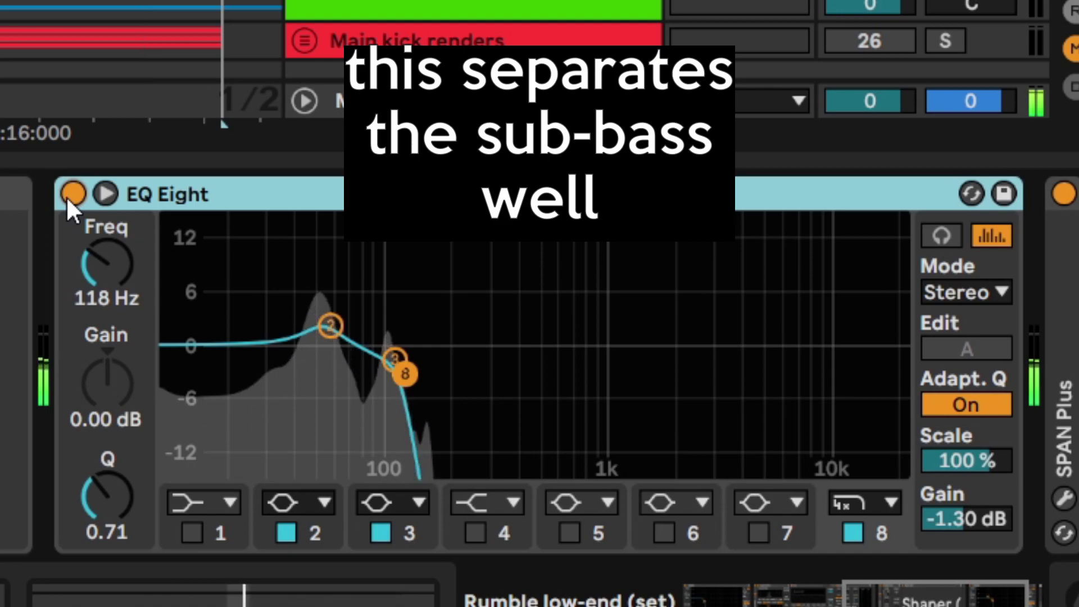
left_click(67, 197)
left_click(67, 196)
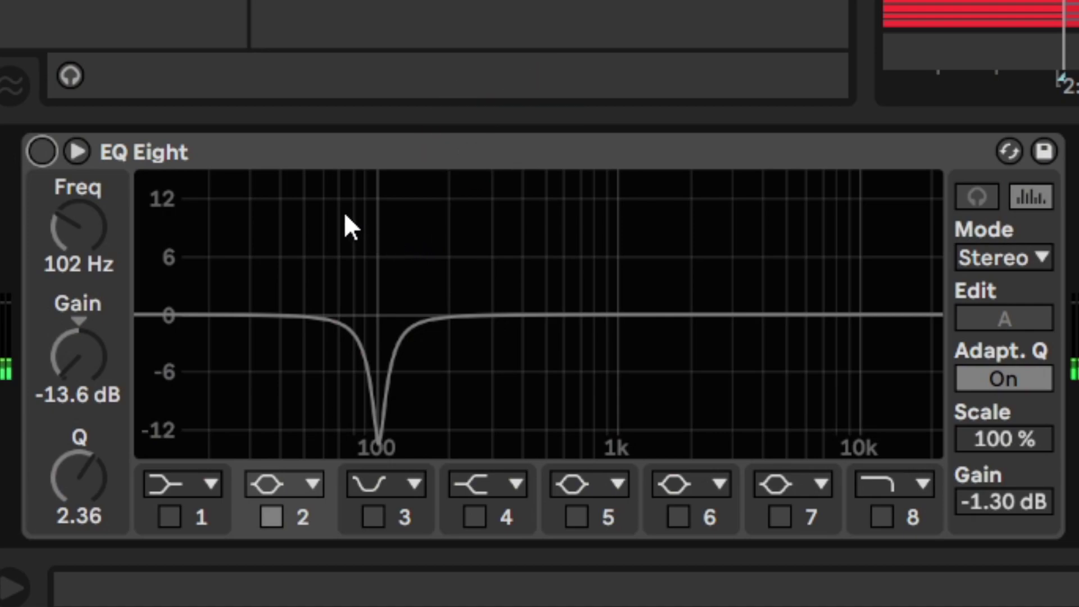
Activate the EQ Eight with the -13.6 dB notch at 102 Hz and compare the sound with it bypassed and active.
left_click(40, 163)
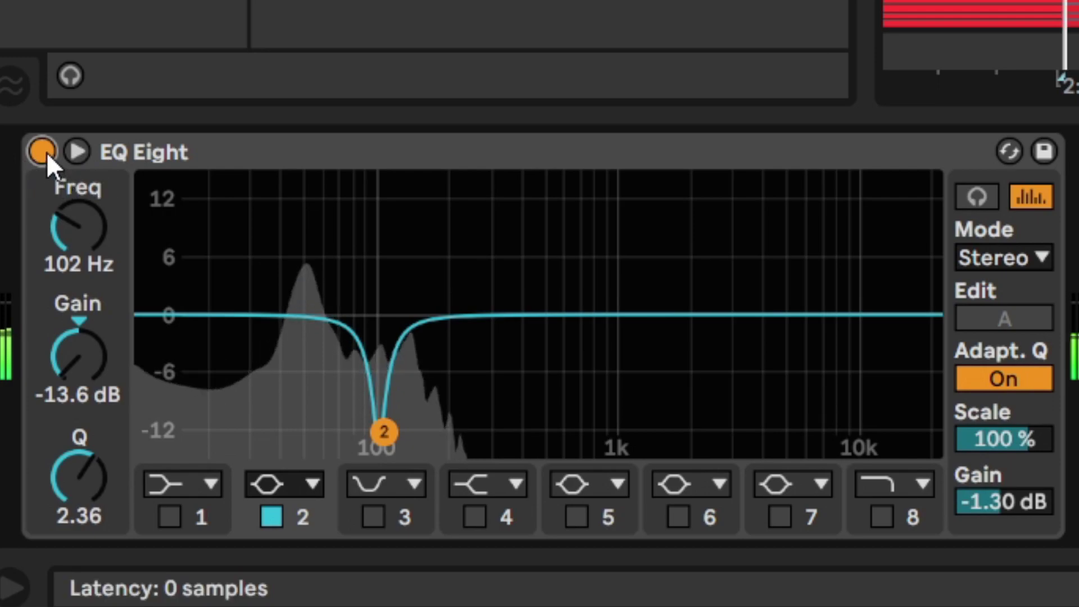
left_click(45, 152)
left_click(45, 152)
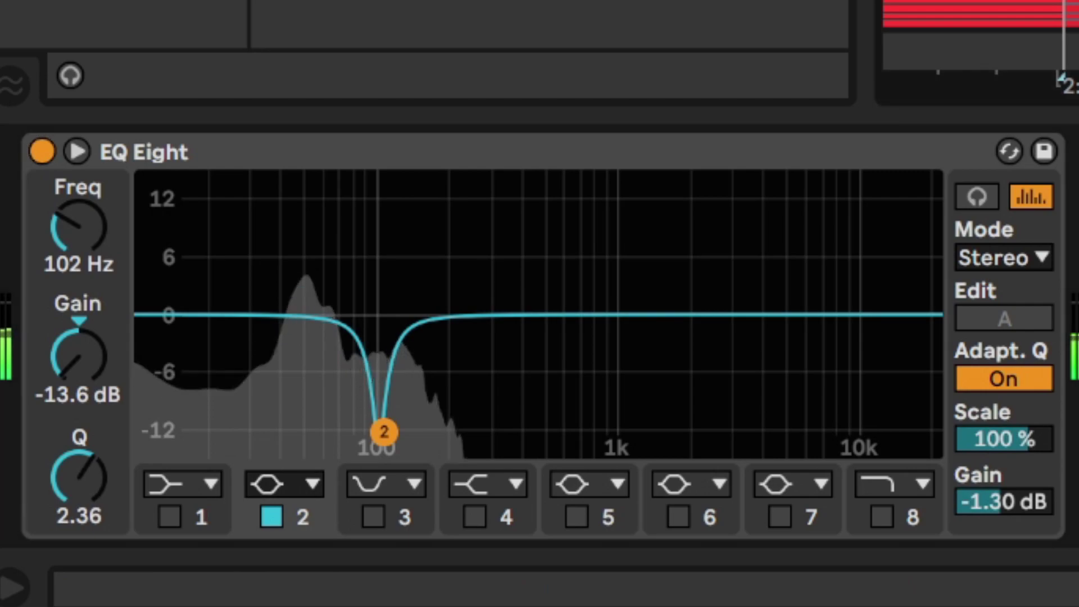
left_click(35, 153)
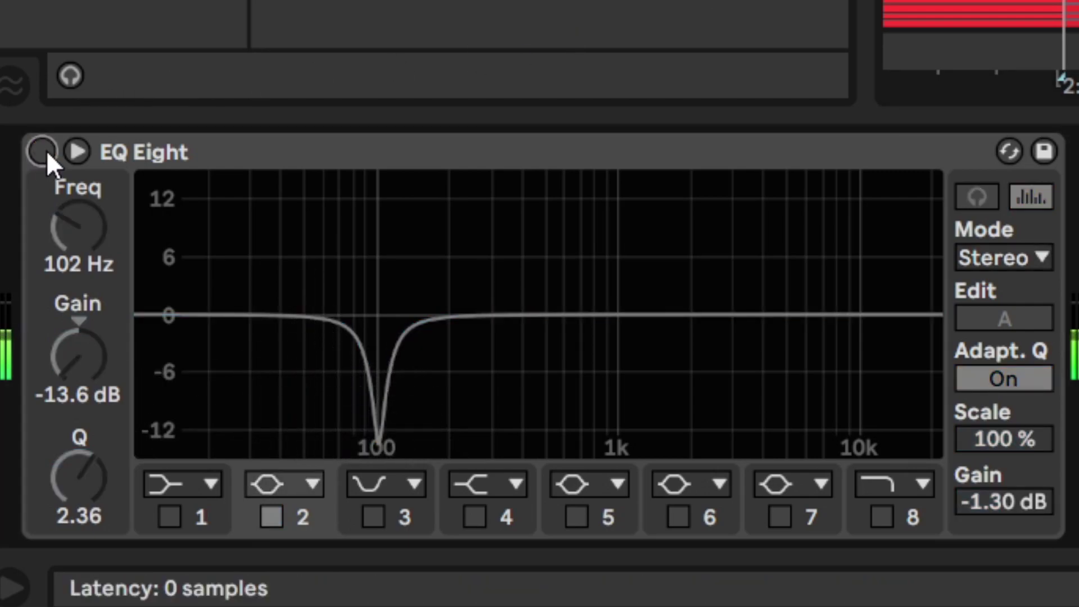
left_click(42, 152)
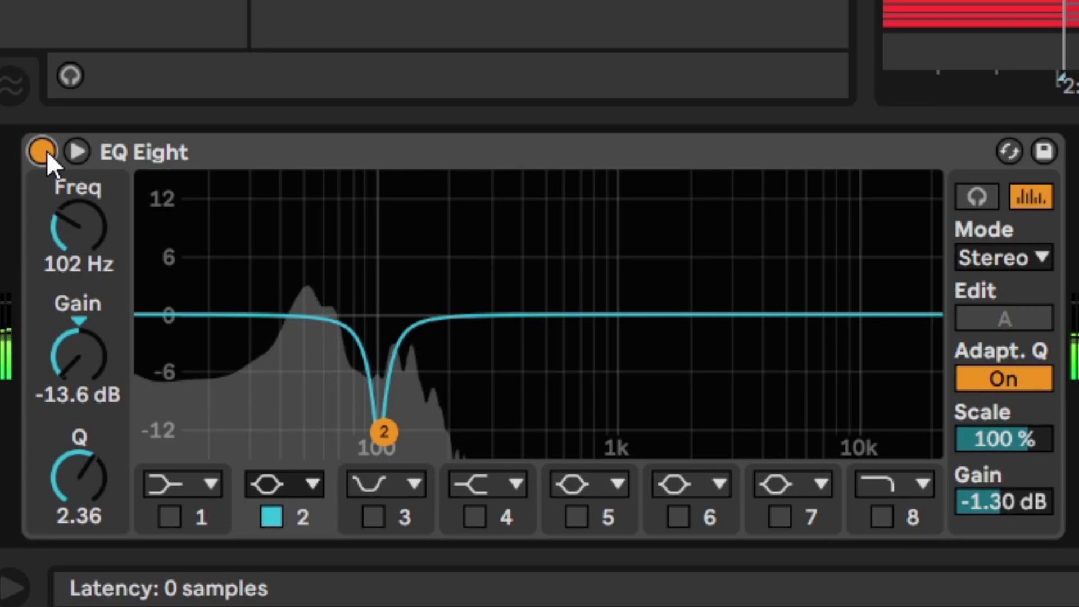